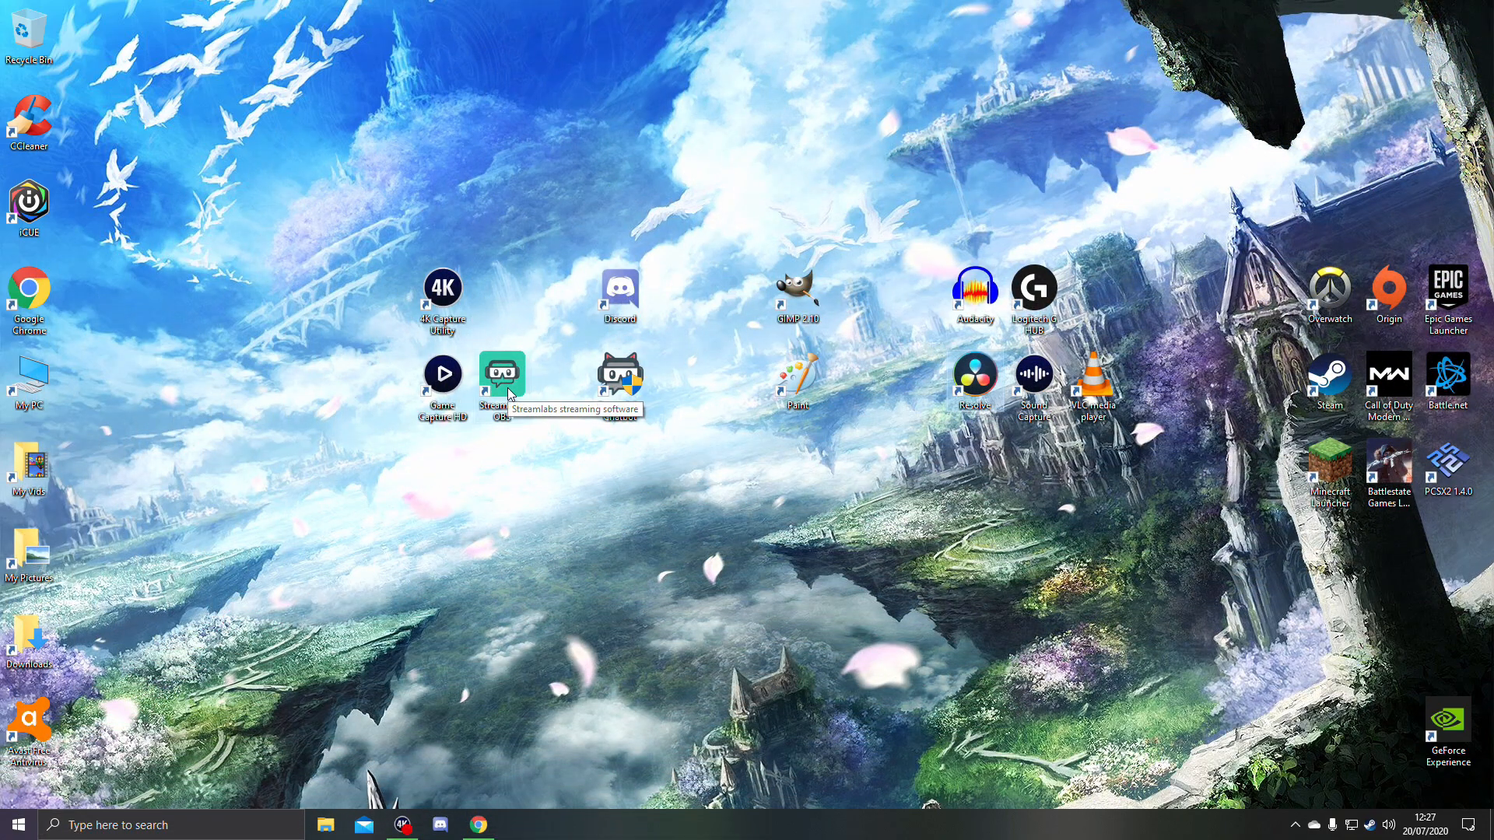
- Open Streamlabs OBS from the desktop and look through its Themes section
click(507, 389)
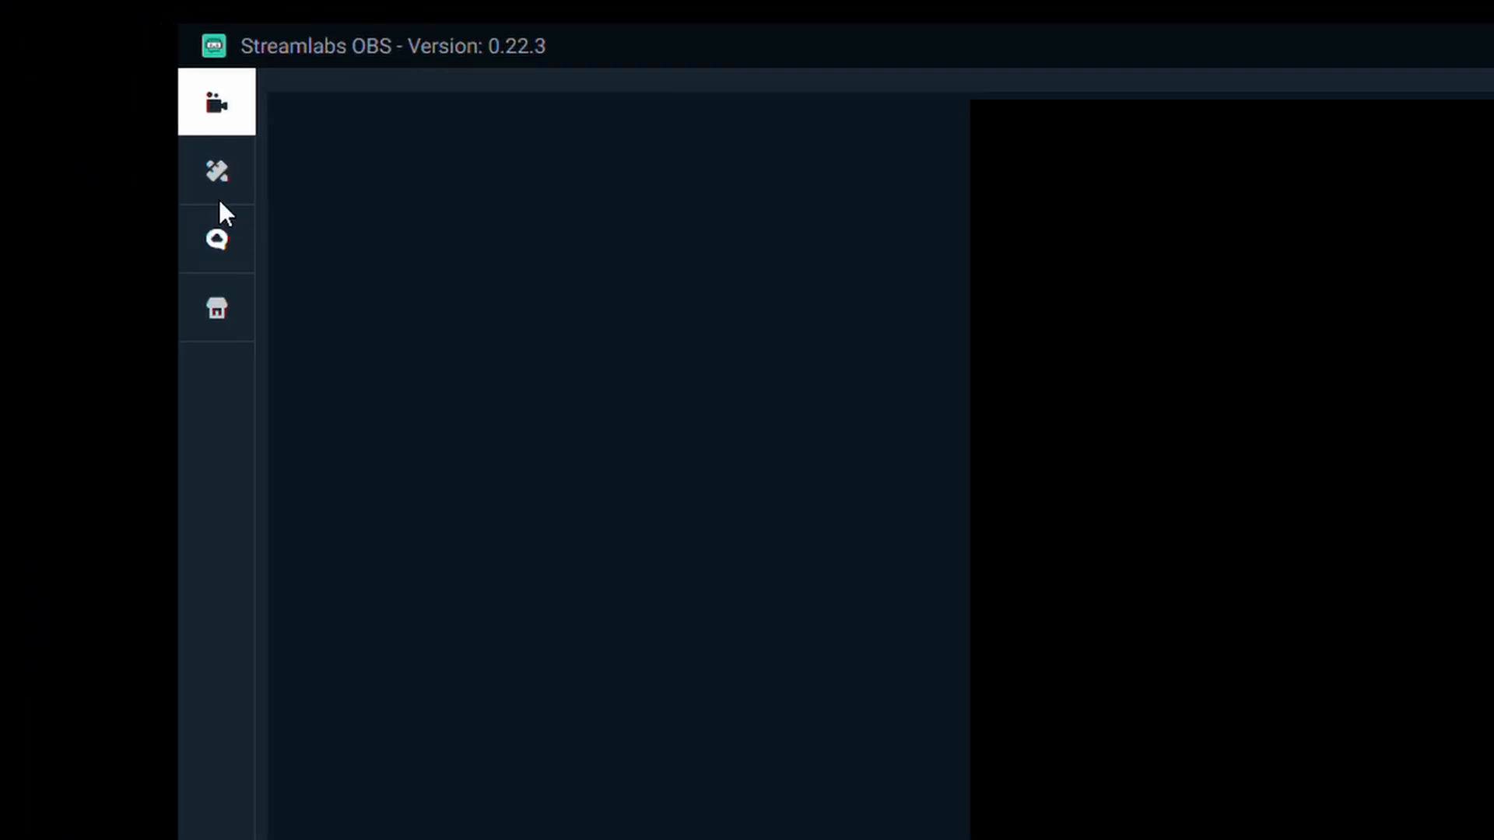
click(218, 174)
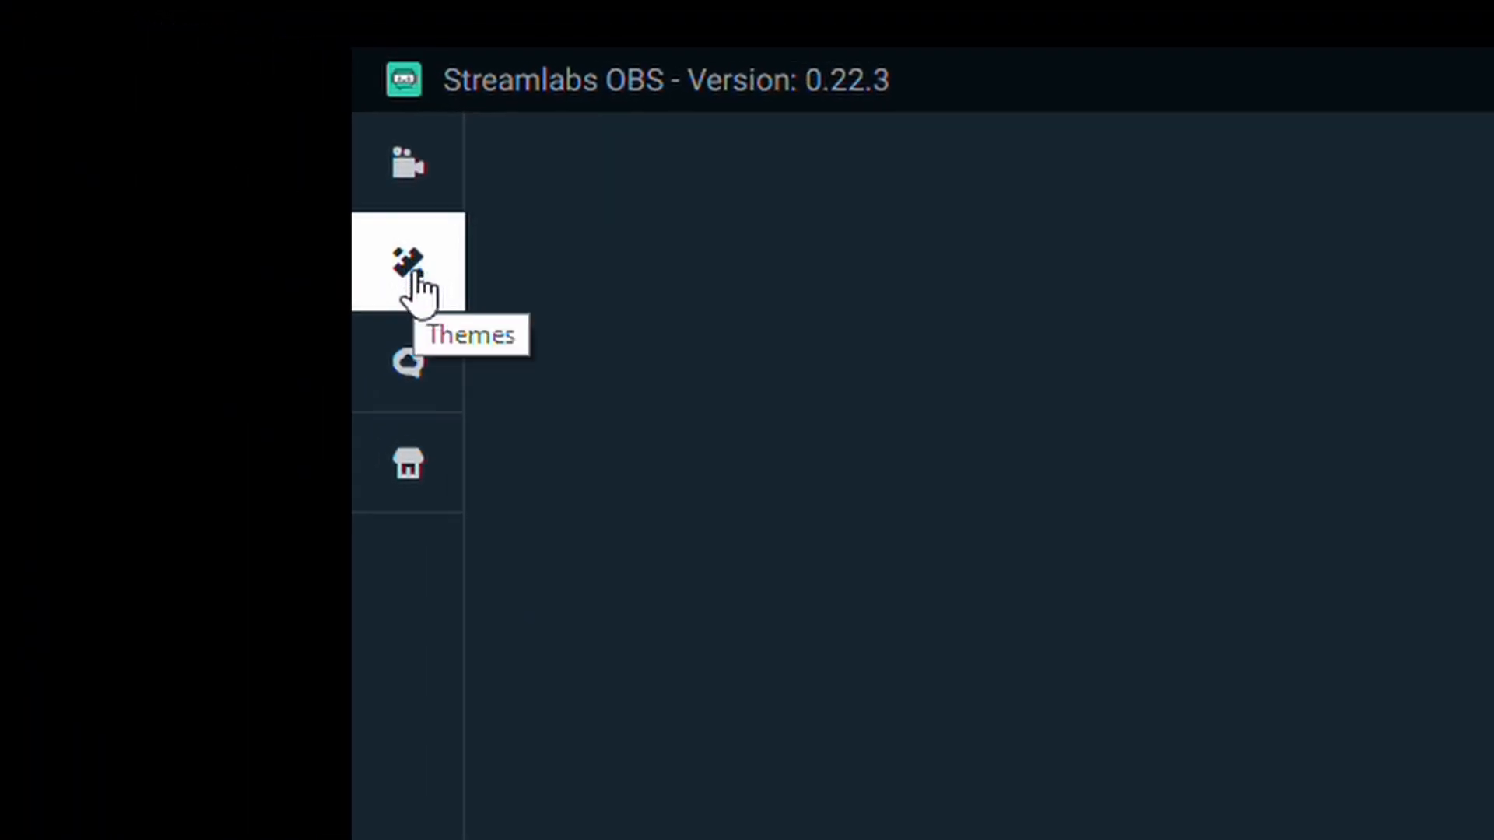
click(223, 239)
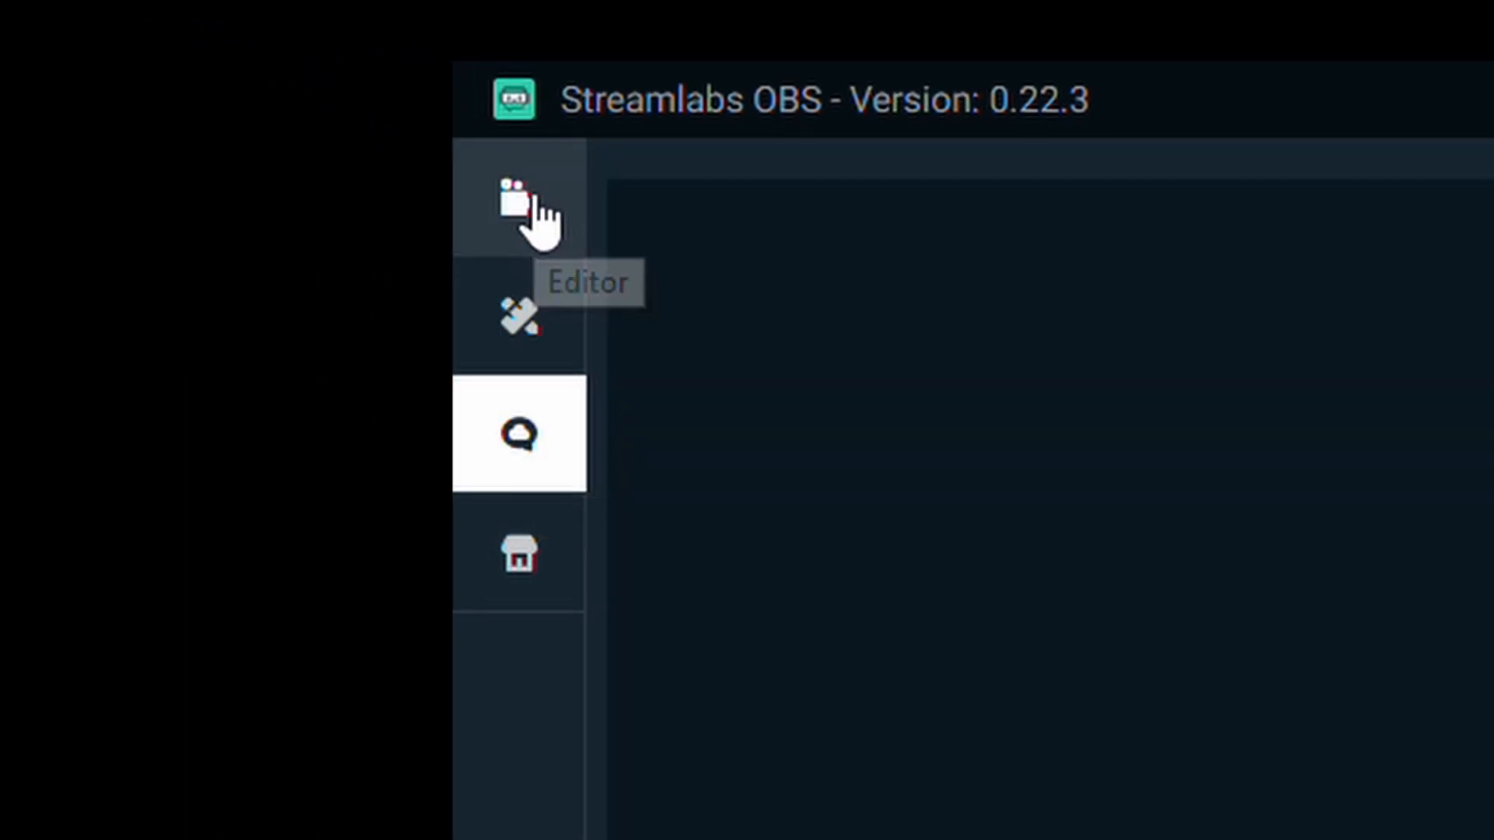
click(536, 201)
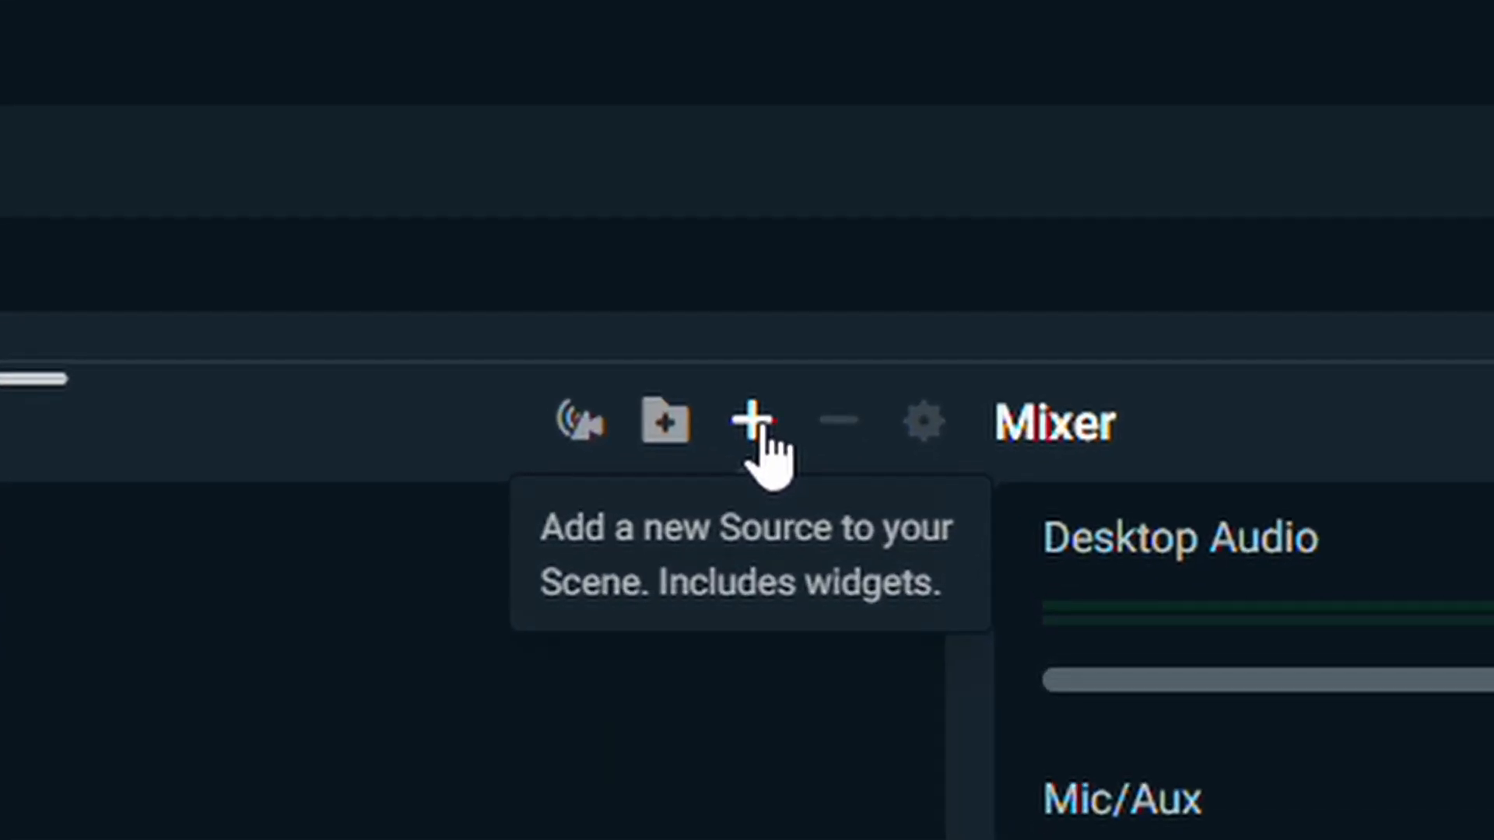
- Add a Display Capture source named Display Capture to the Making vids m8 scene
click(760, 428)
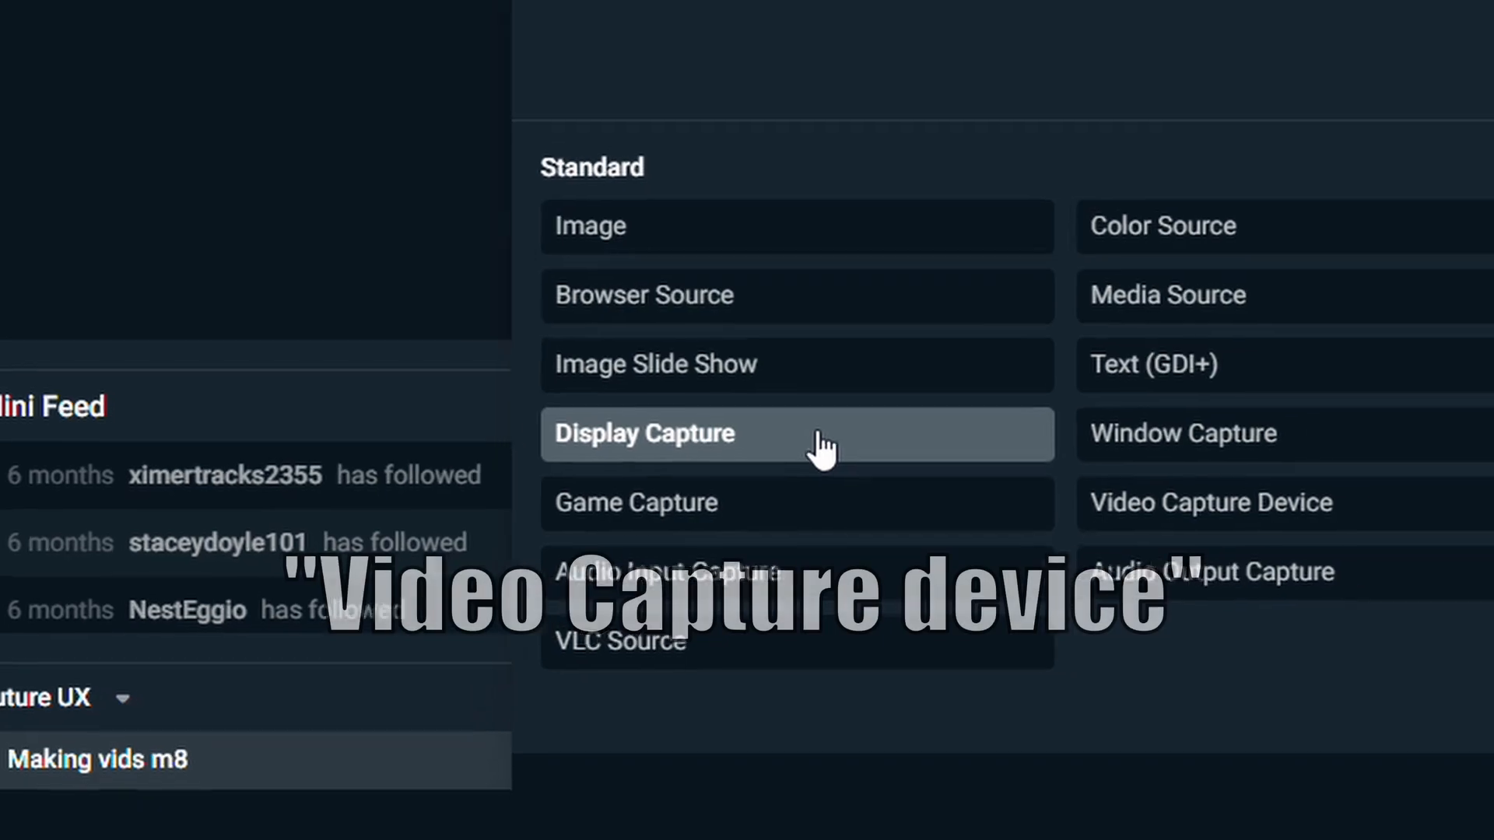
click(821, 447)
click(1174, 636)
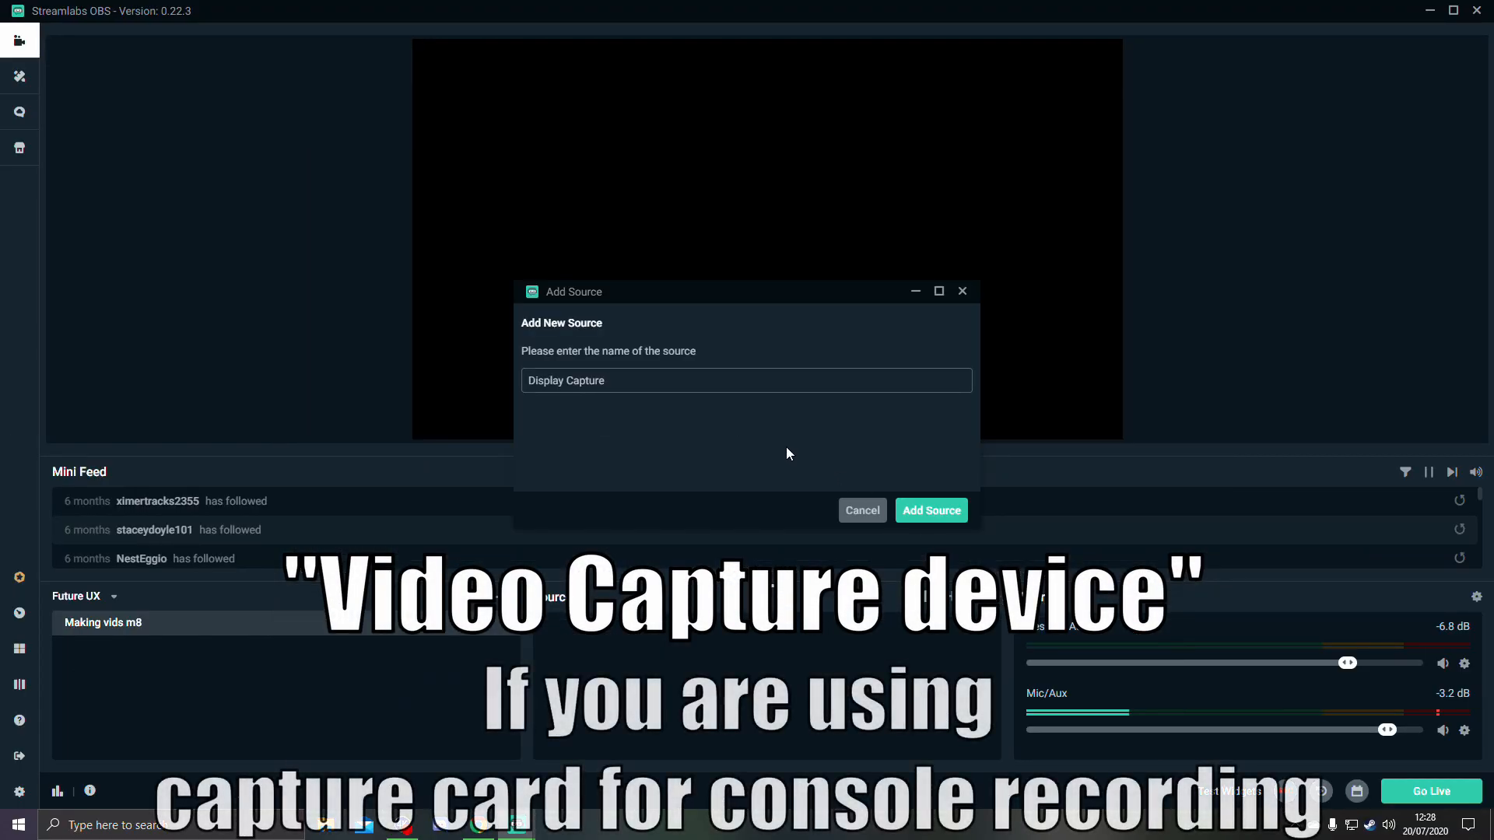
click(931, 510)
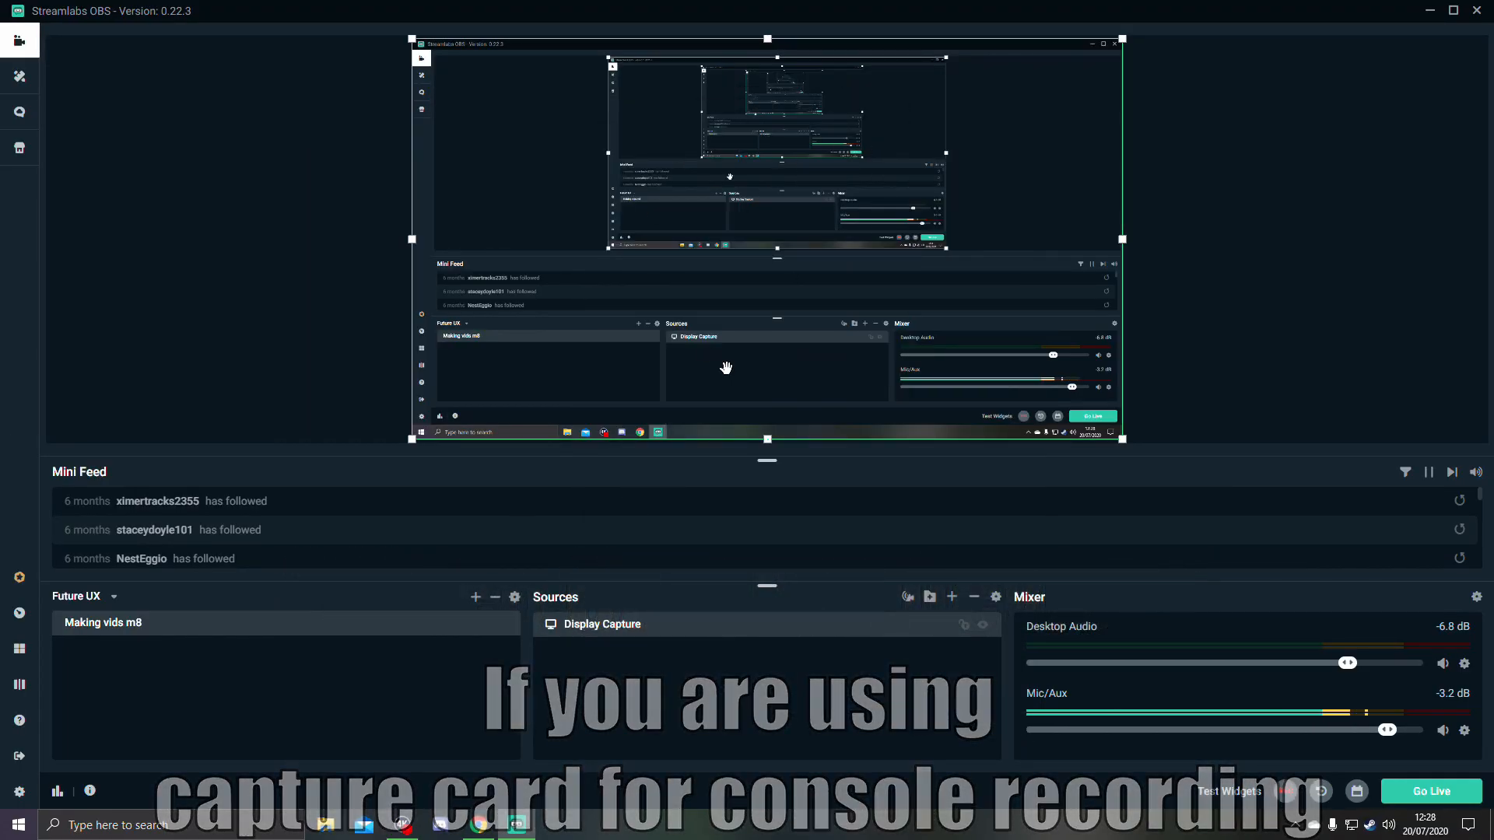
drag(1060, 36, 553, 252)
drag(292, 252, 734, 72)
click(1394, 72)
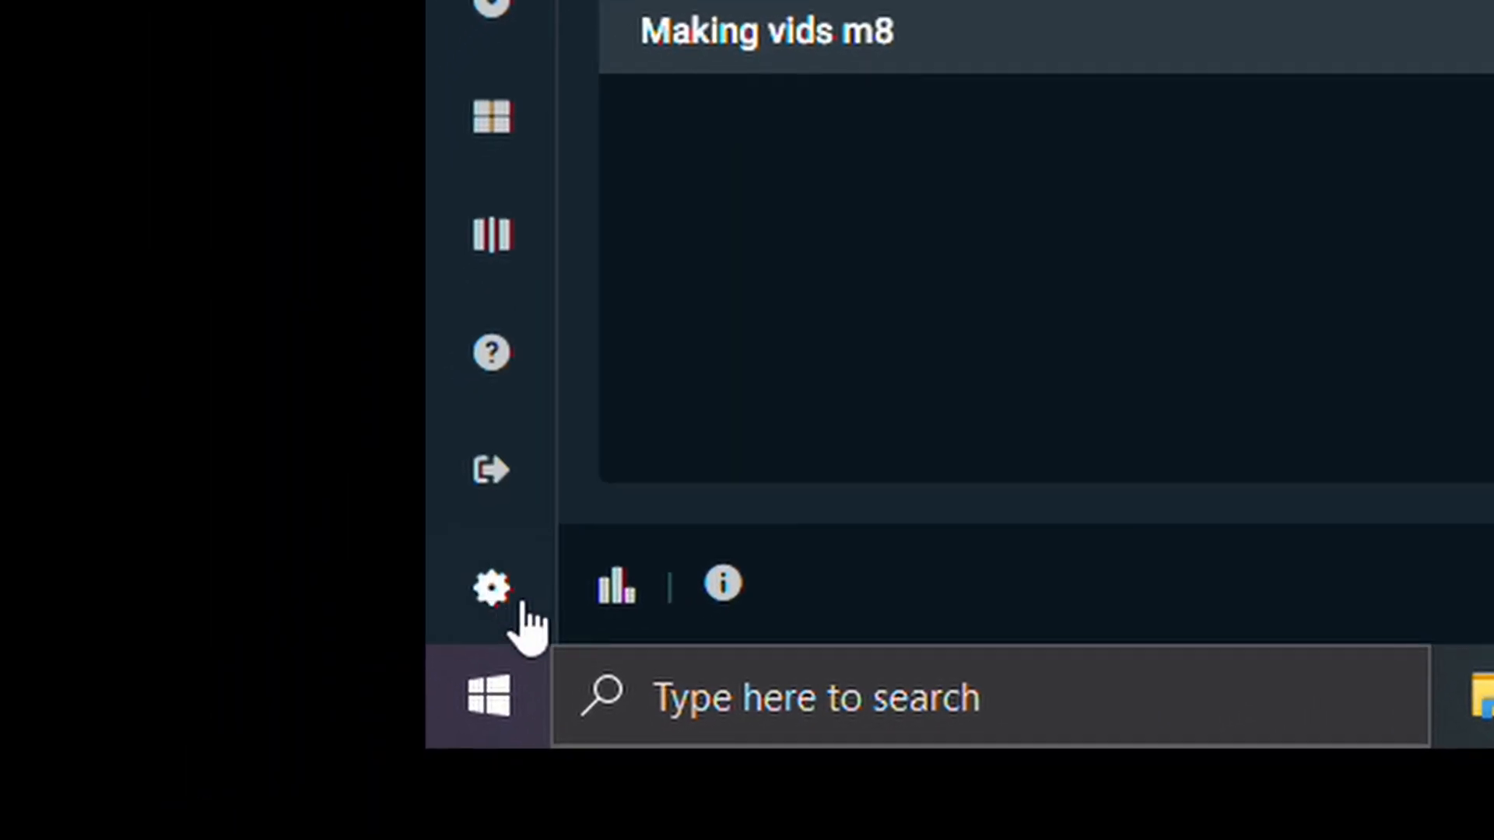
- Open the Output recording settings and choose the Desktop folder as the recording path
click(521, 603)
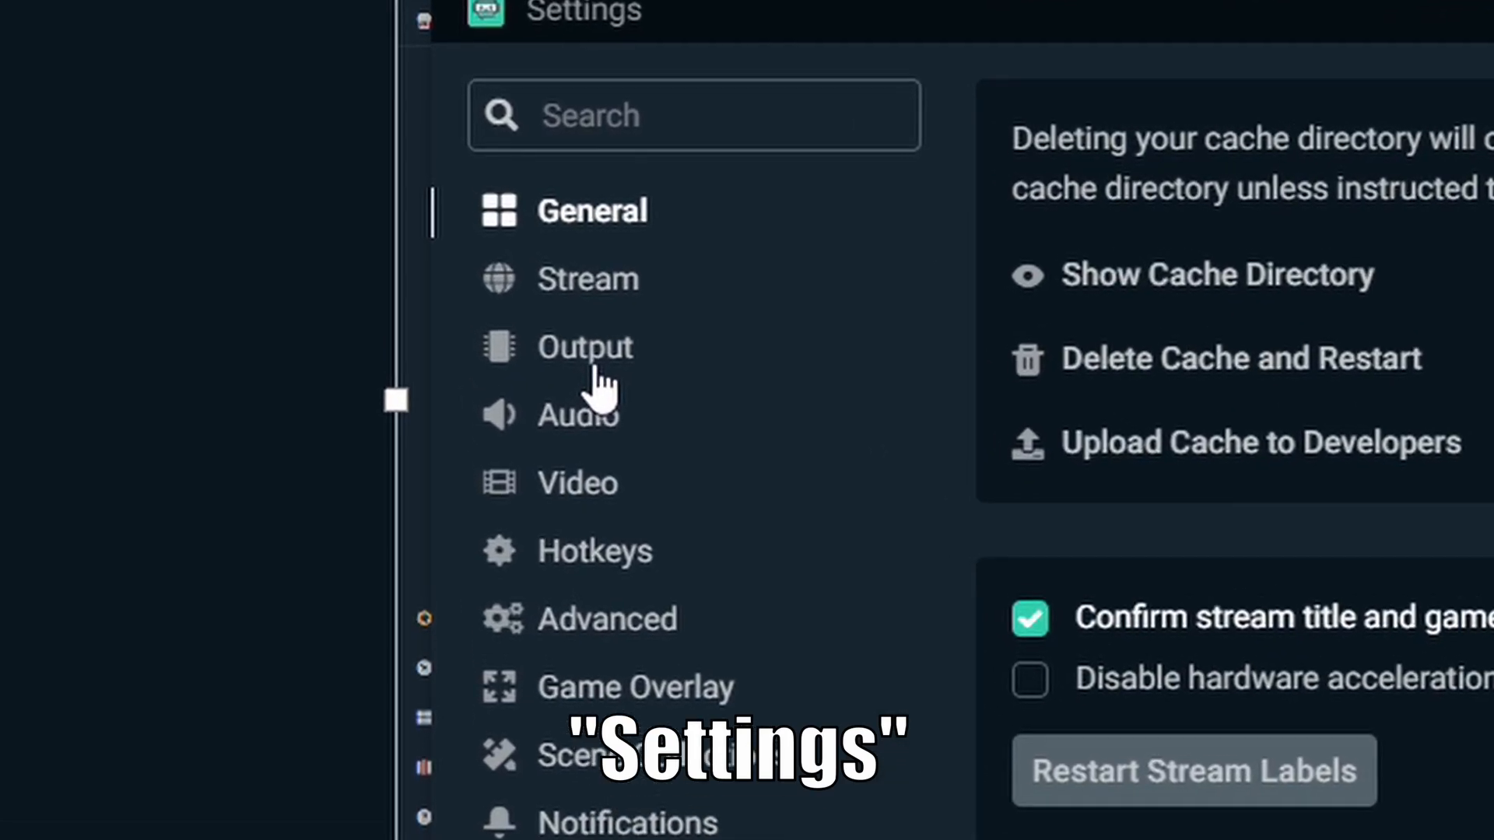
click(545, 302)
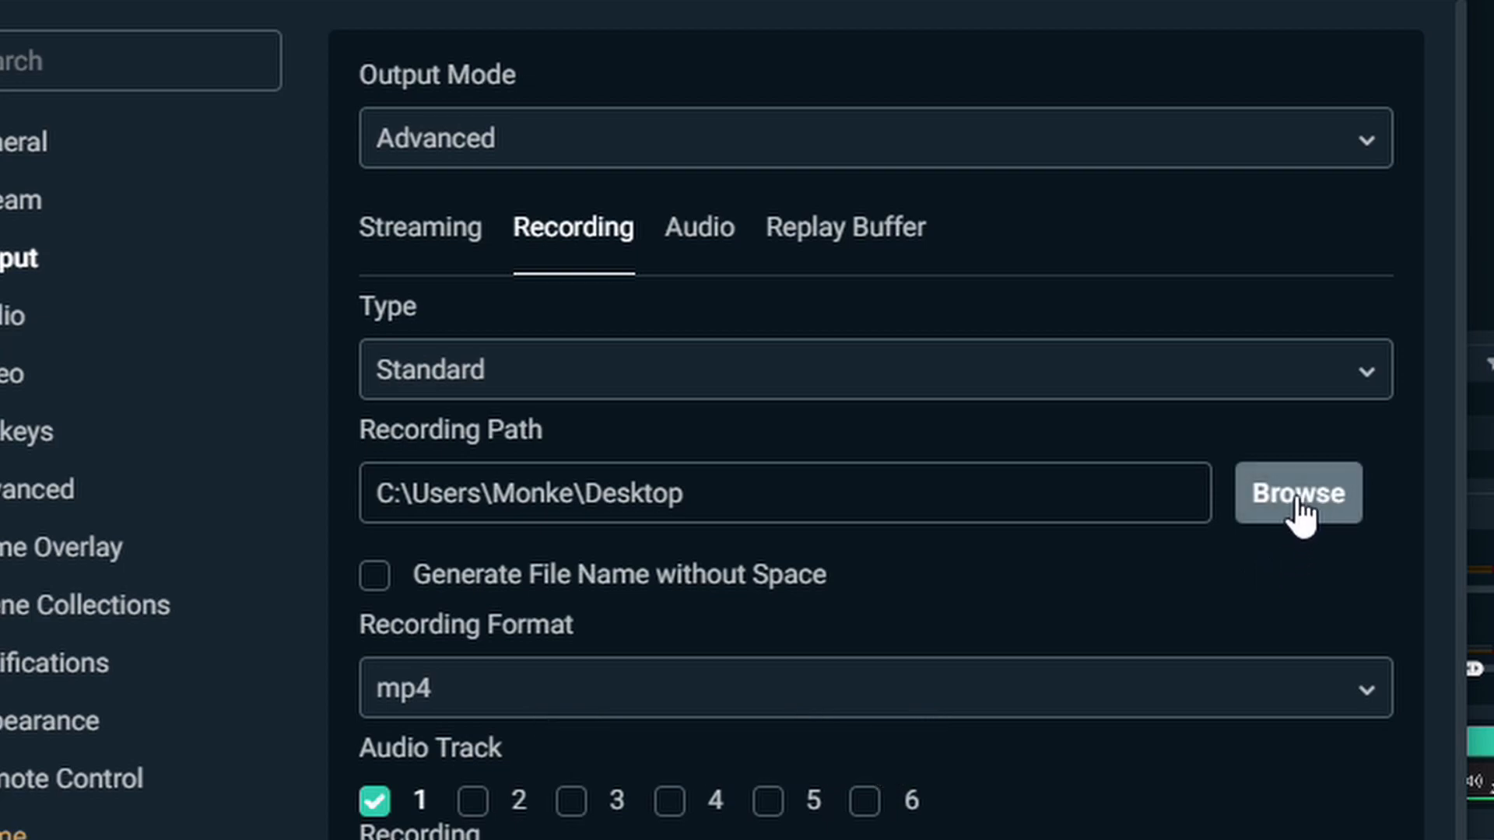
click(1297, 502)
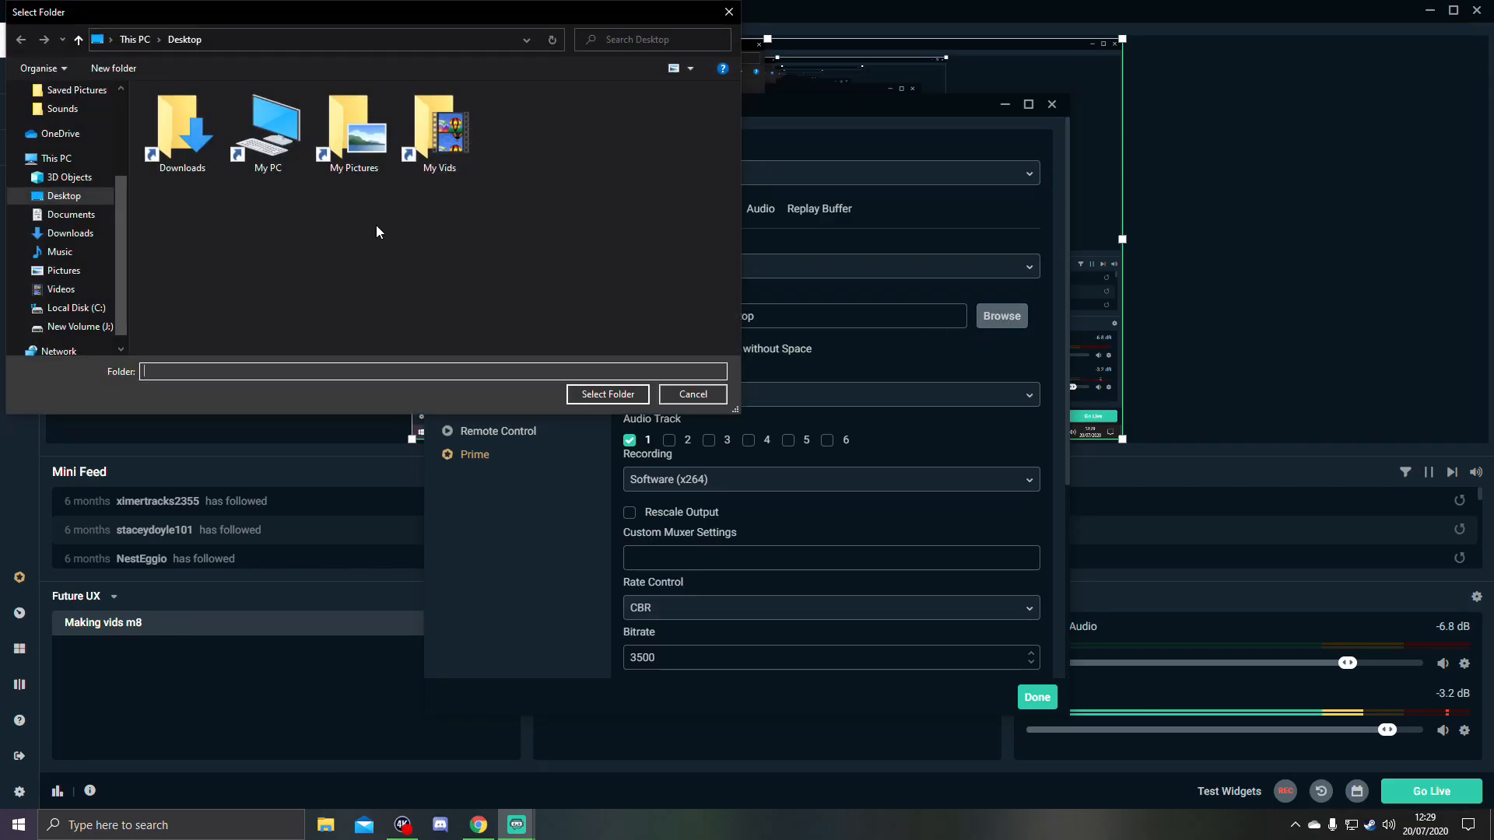
click(61, 158)
click(73, 196)
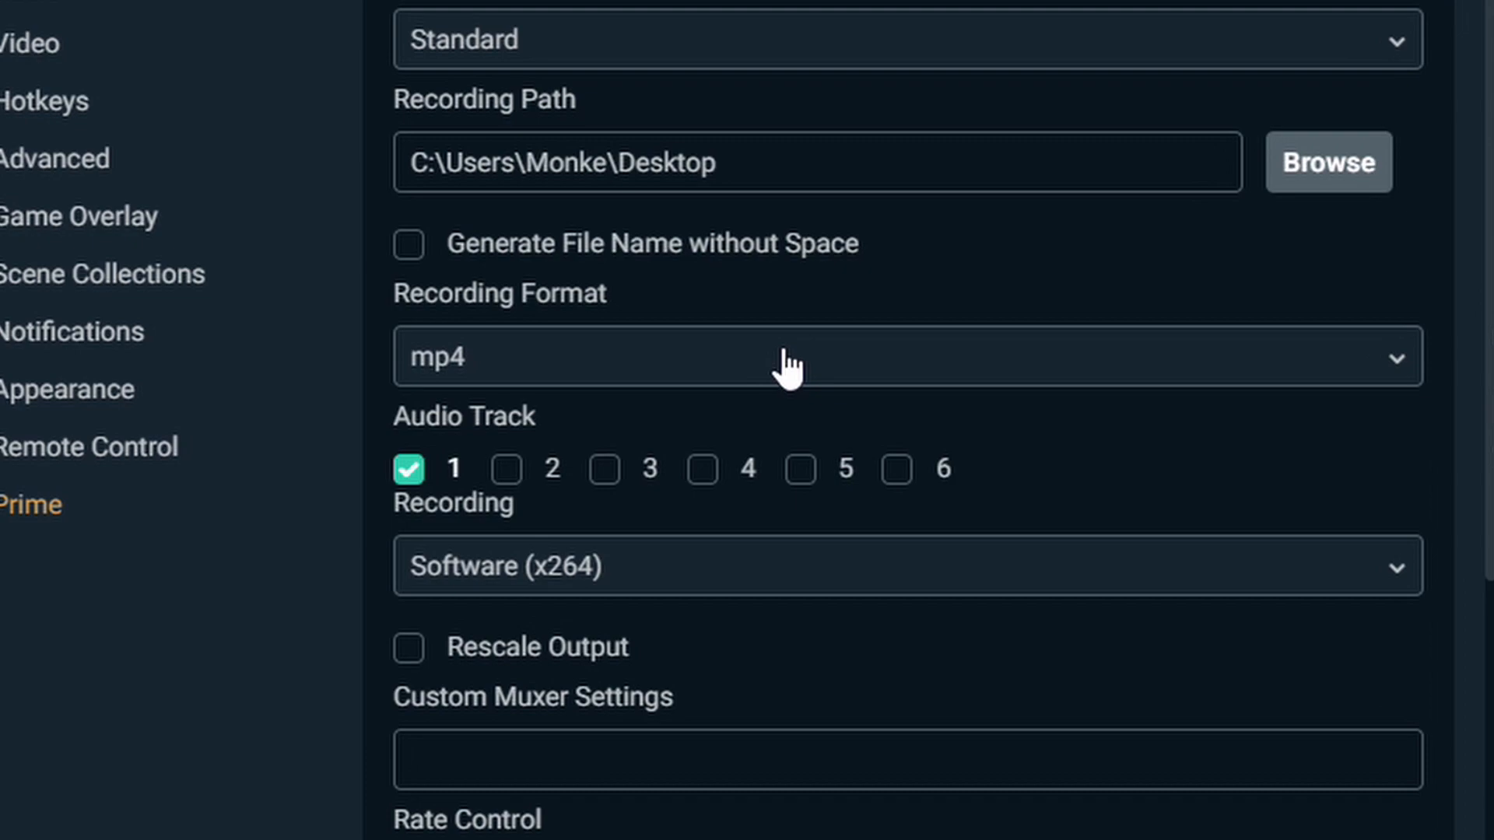
- Choose mp4 as the recording format and set the recording bitrate to 3498
click(788, 365)
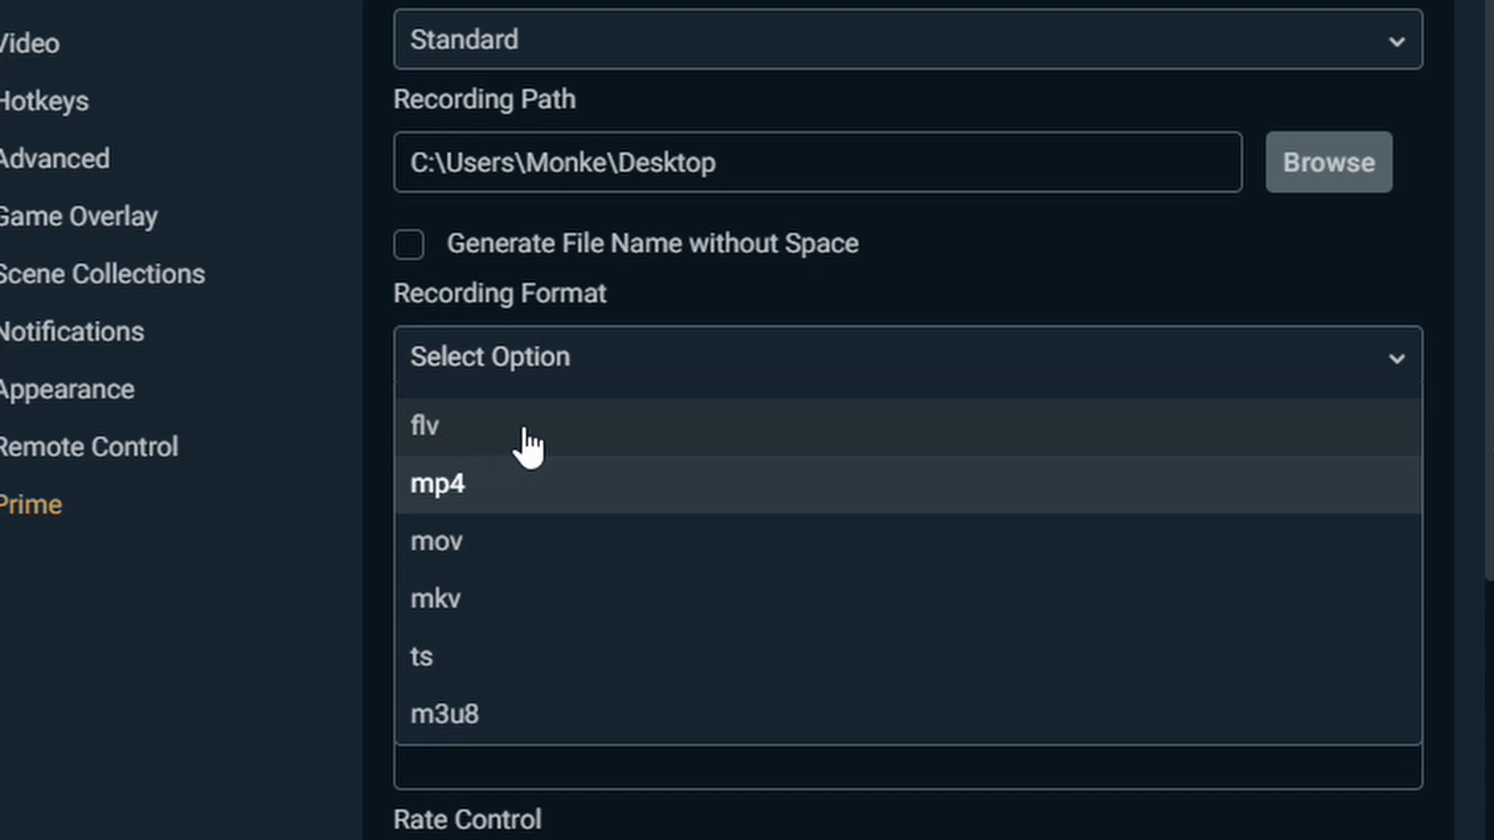
click(502, 502)
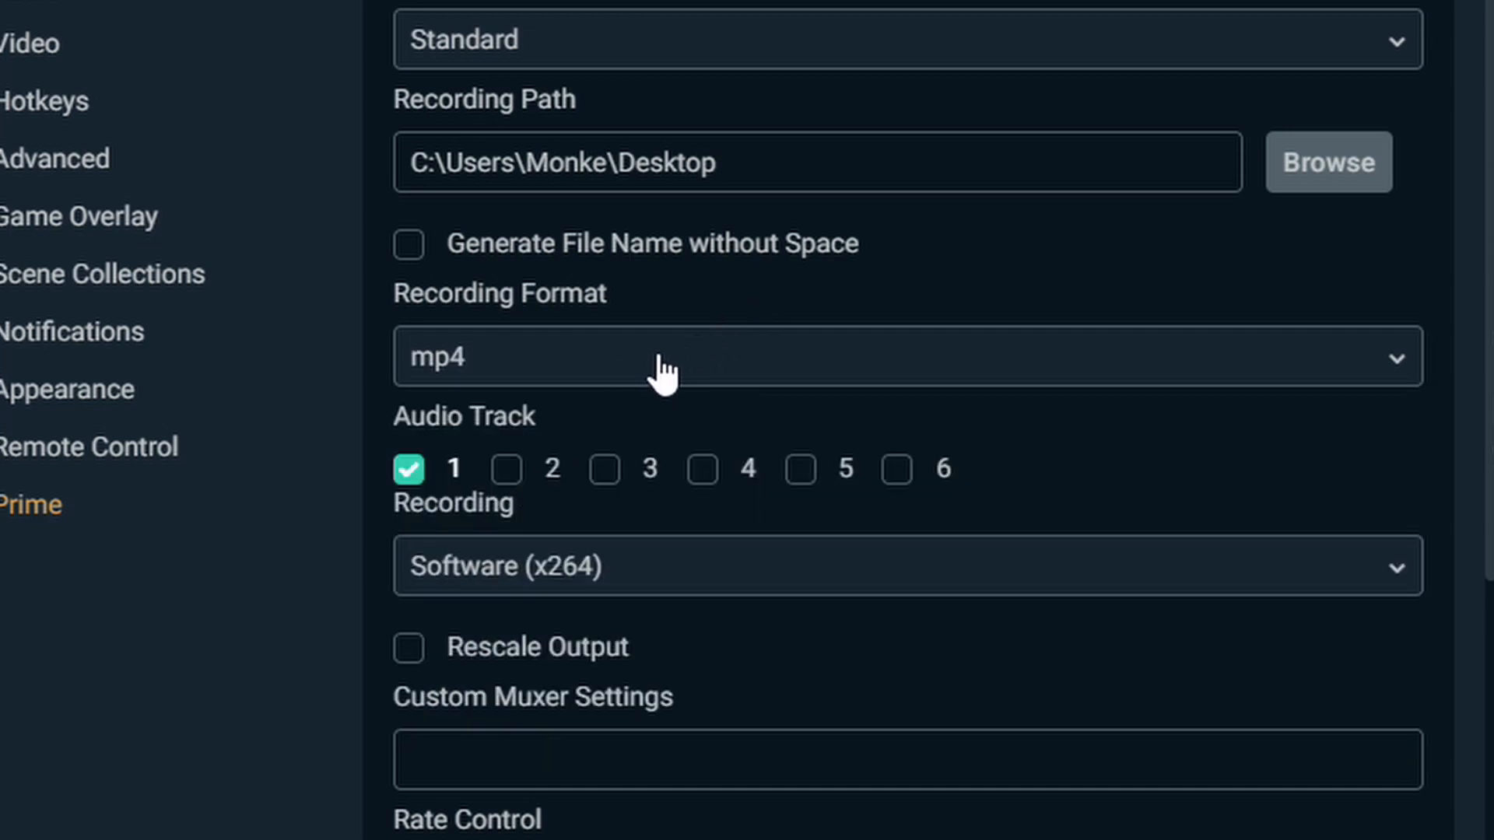
scroll(677, 241, down, 7)
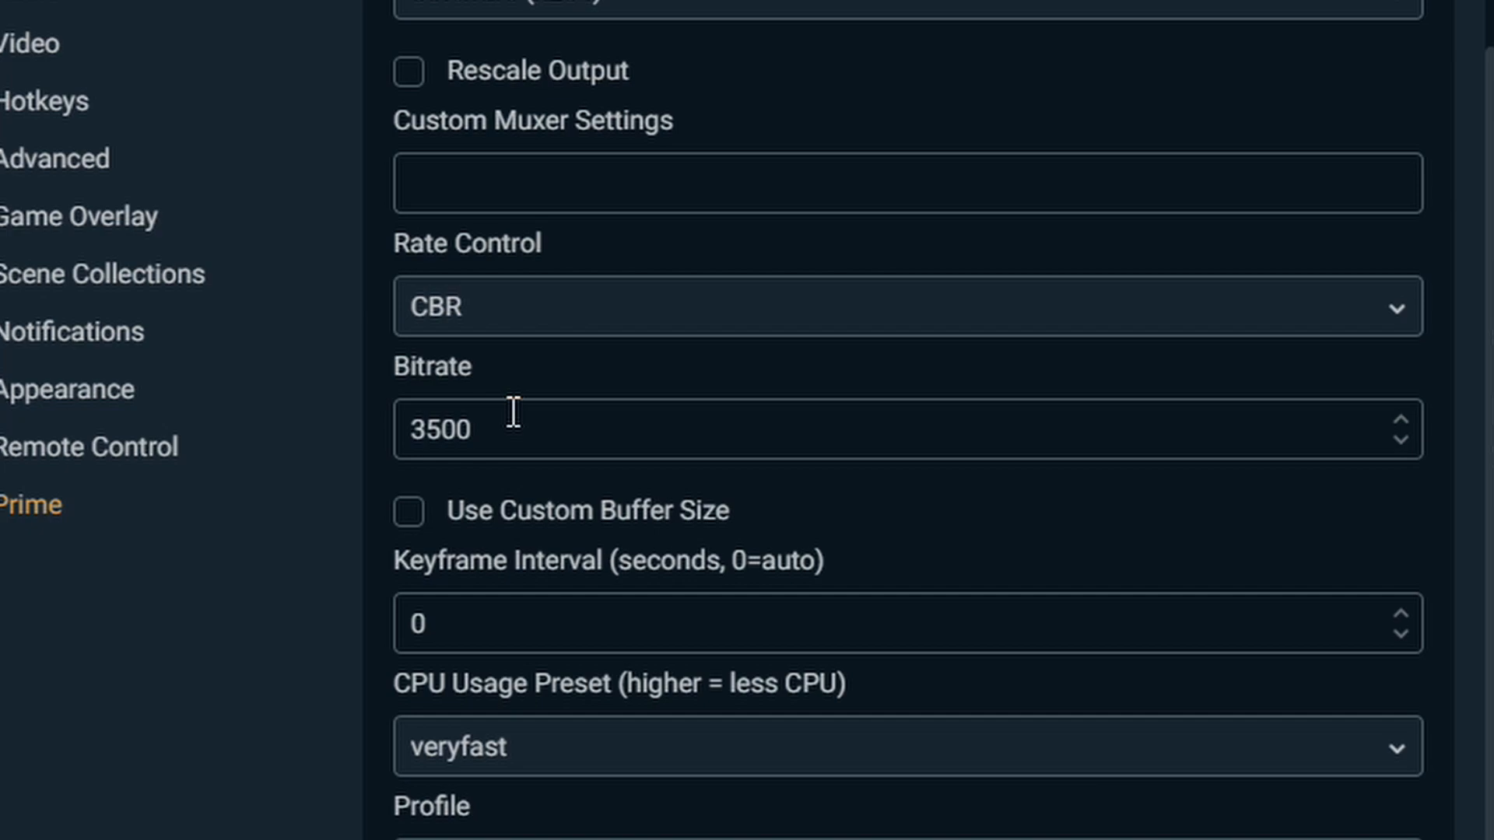
drag(506, 409, 377, 433)
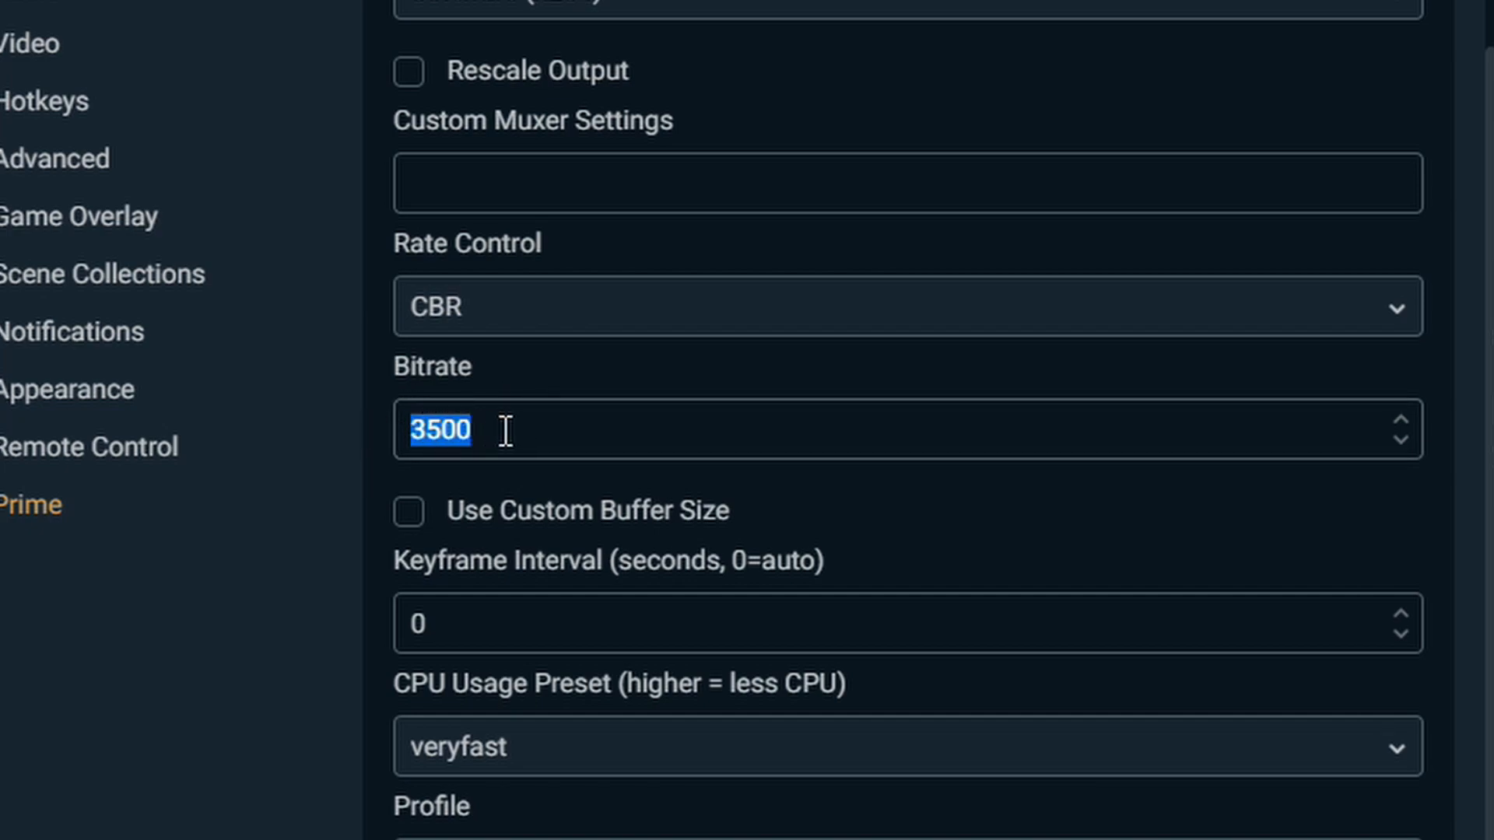
text(3498)
scroll(585, 488, down, 1)
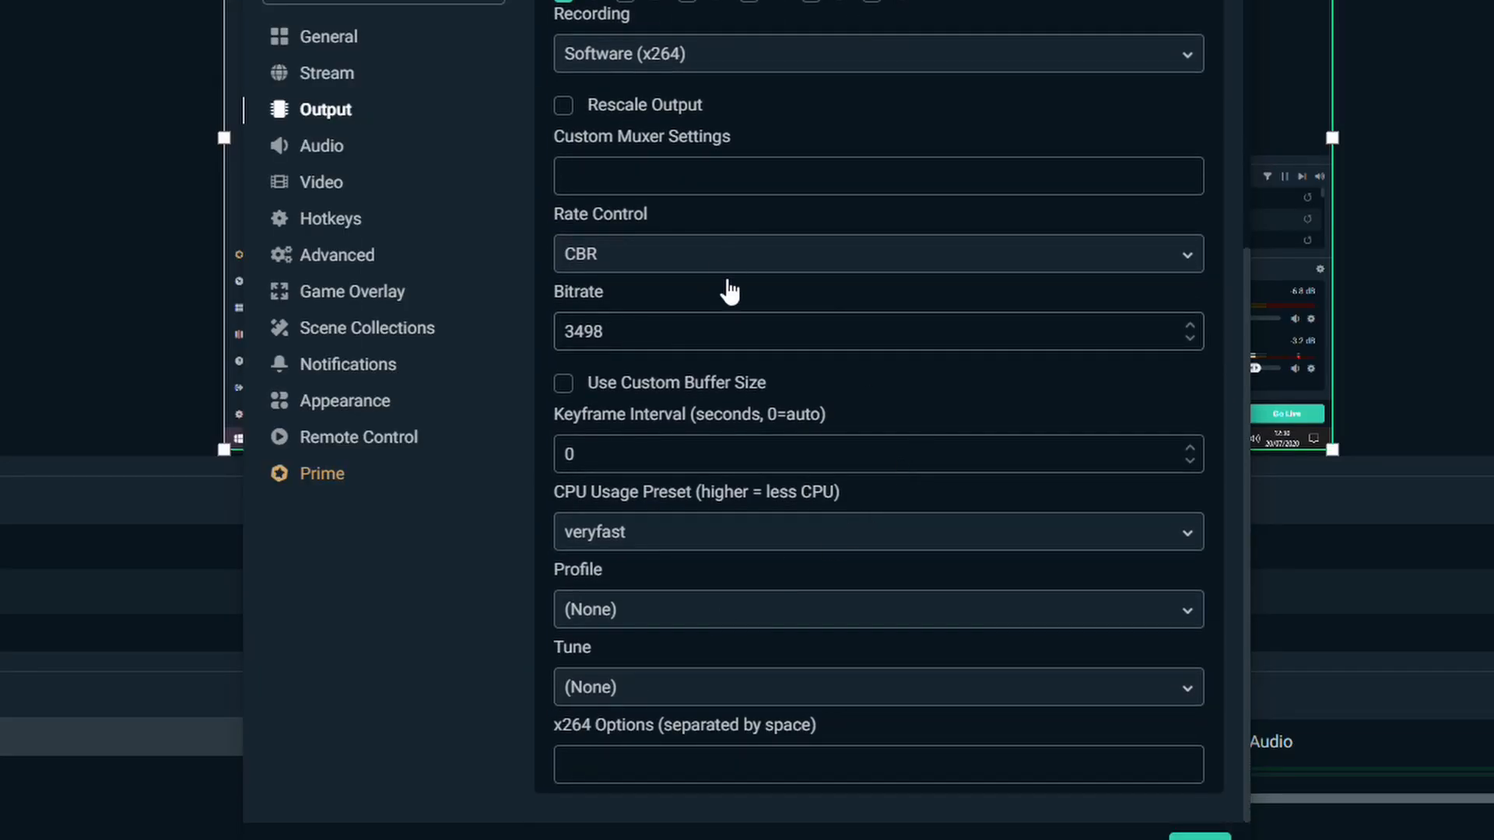
- Set the maximum replay time to 30 seconds in the Replay Buffer settings
scroll(763, 557, up, 5)
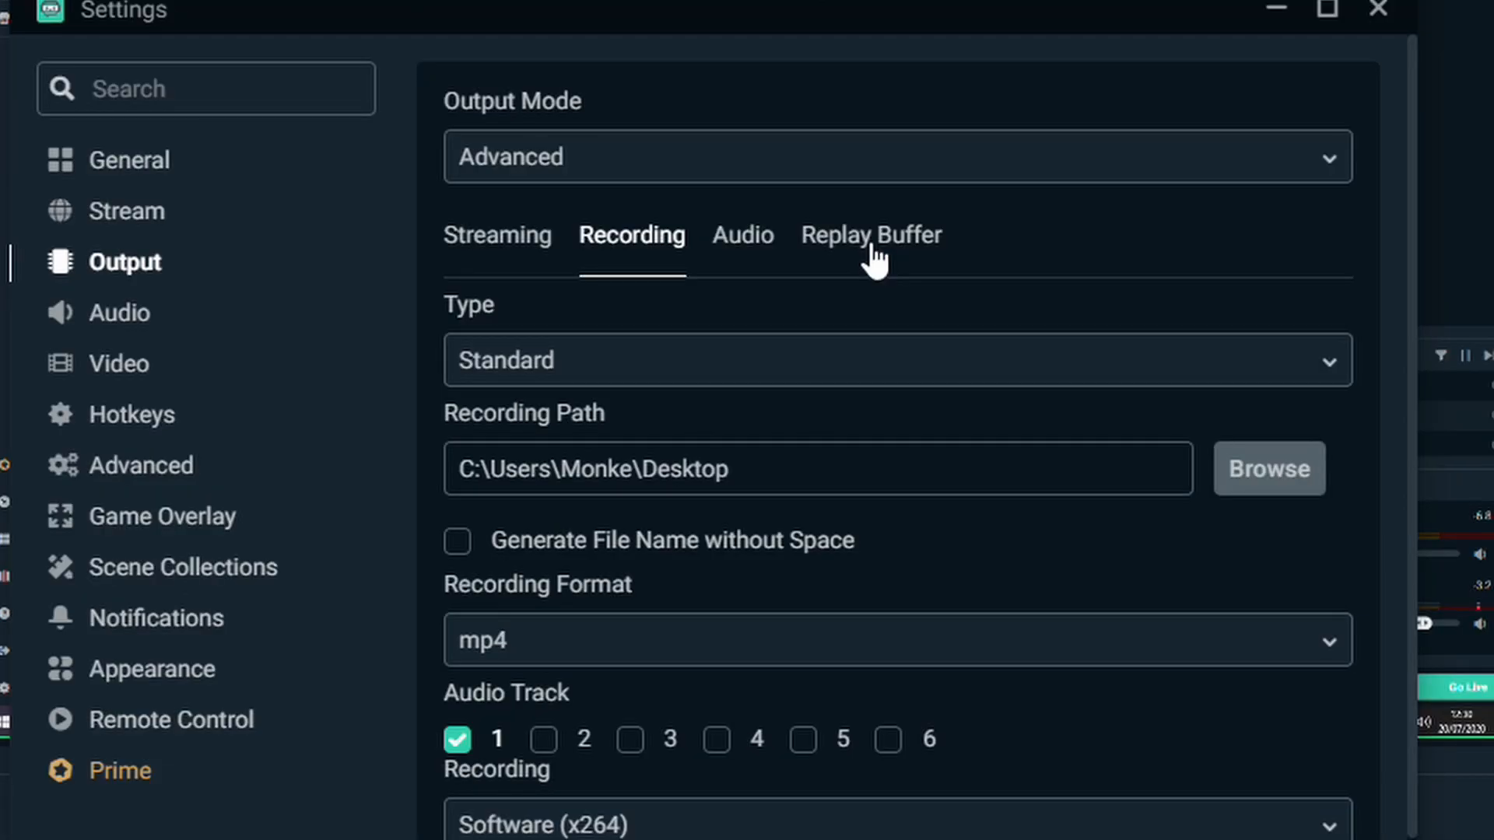
click(750, 428)
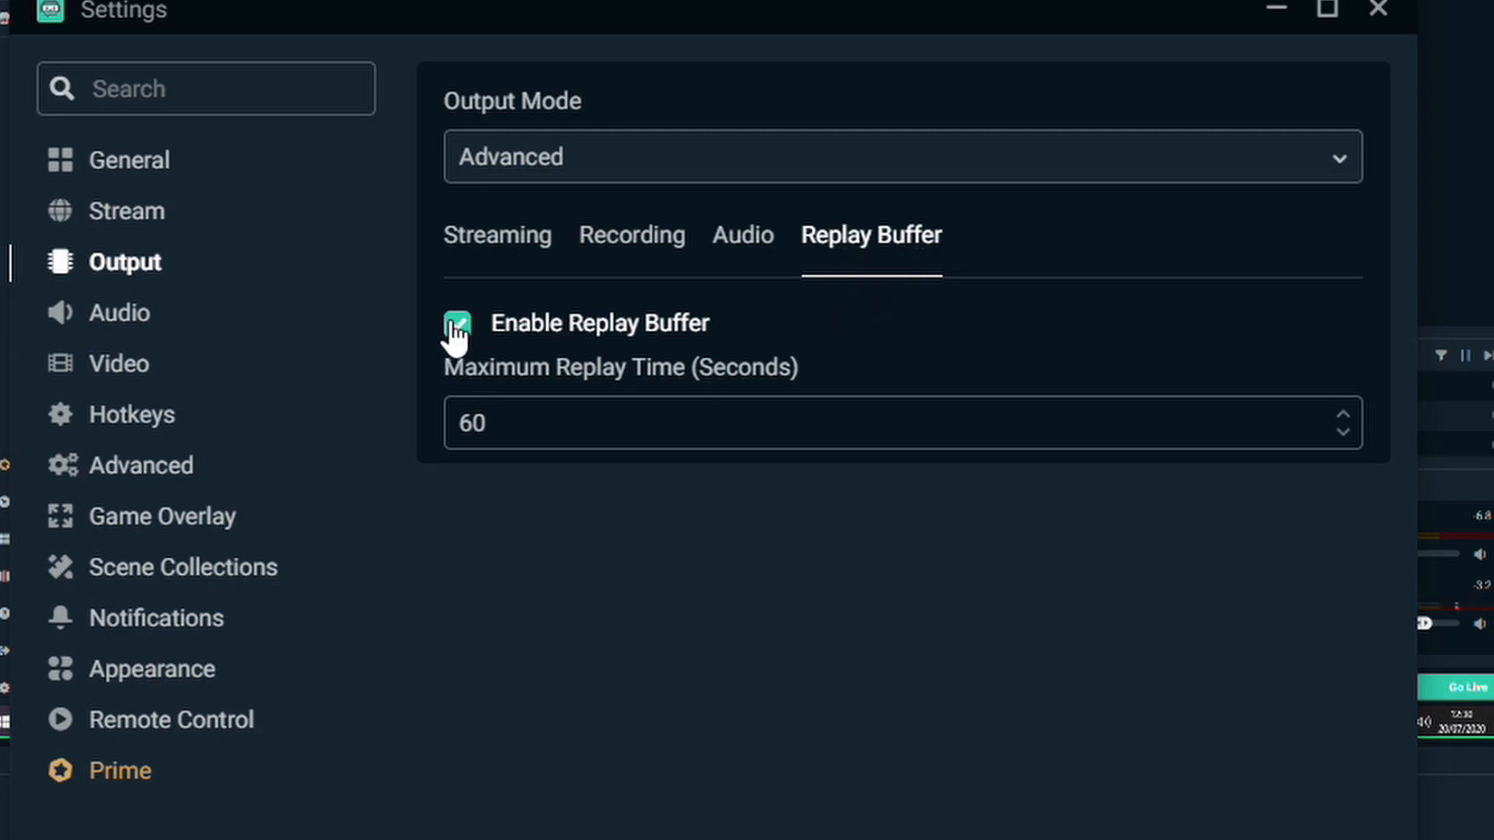
drag(493, 427, 450, 427)
text(30)
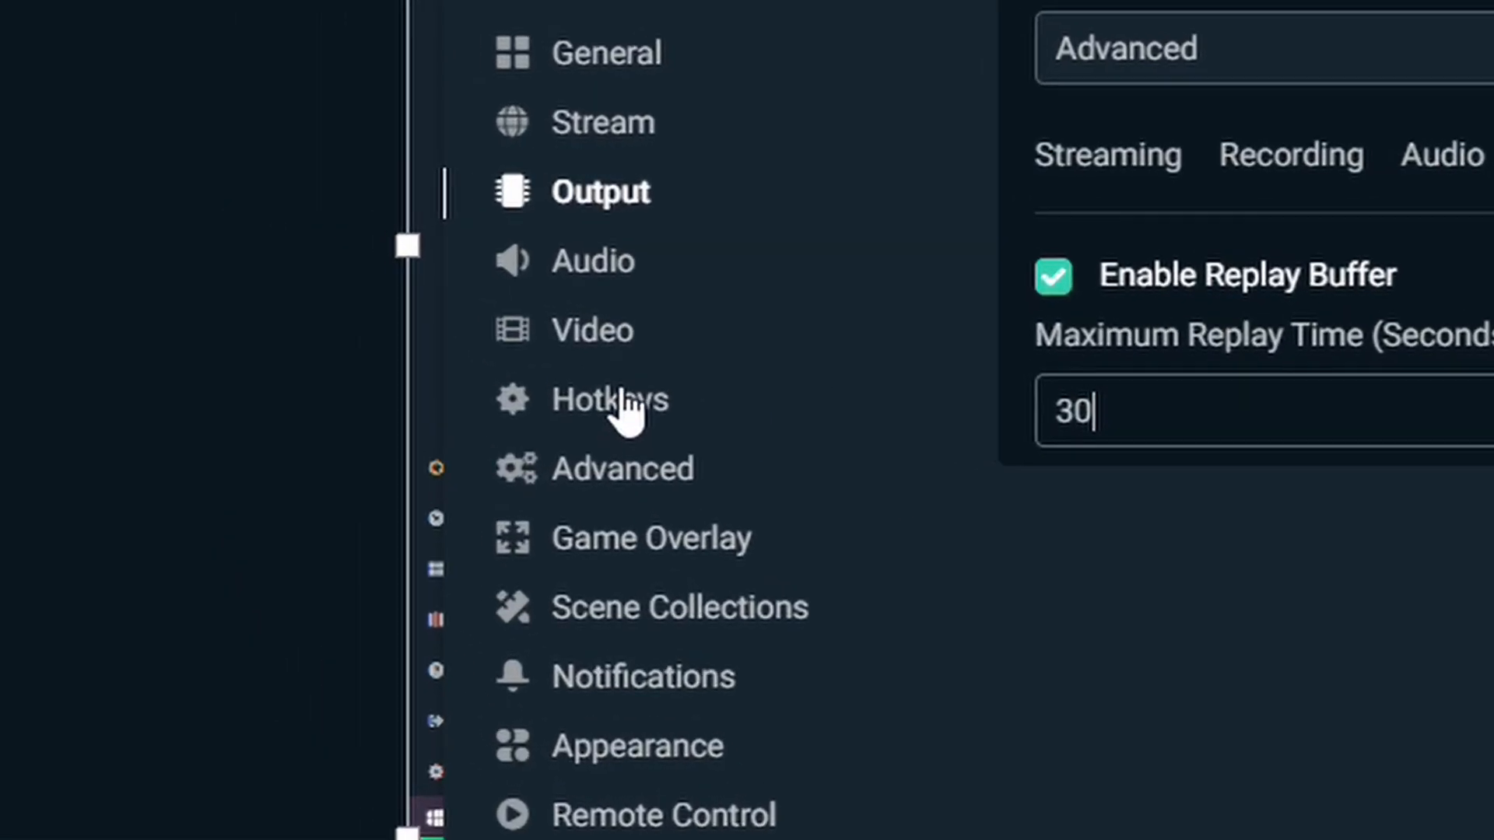
- Assign F6 as the Save Replay hotkey and finish the settings
click(459, 340)
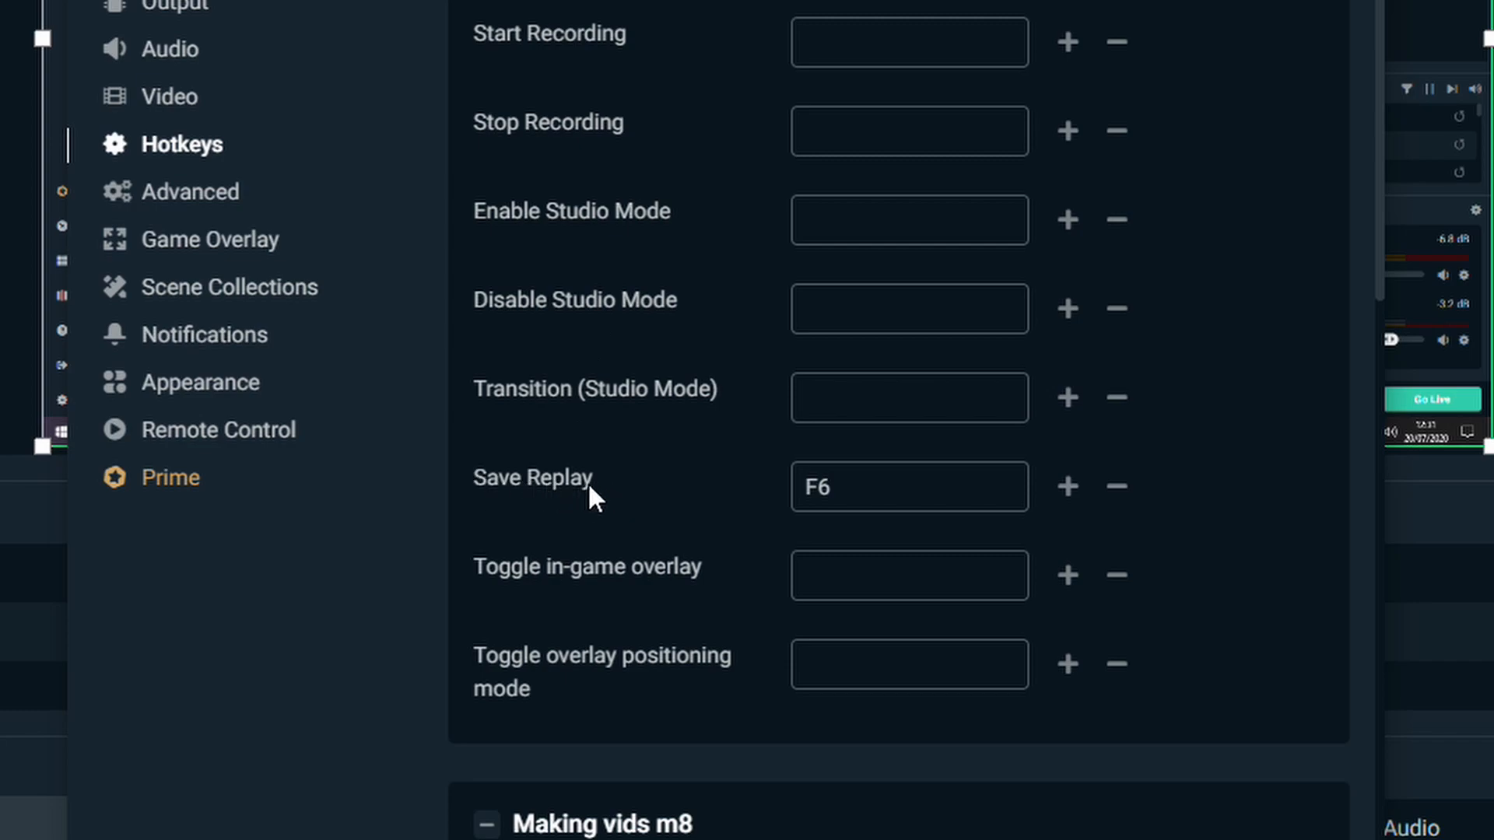
click(890, 491)
drag(890, 491, 737, 499)
key(BackSpace)
key(2)
key(F6)
click(1032, 695)
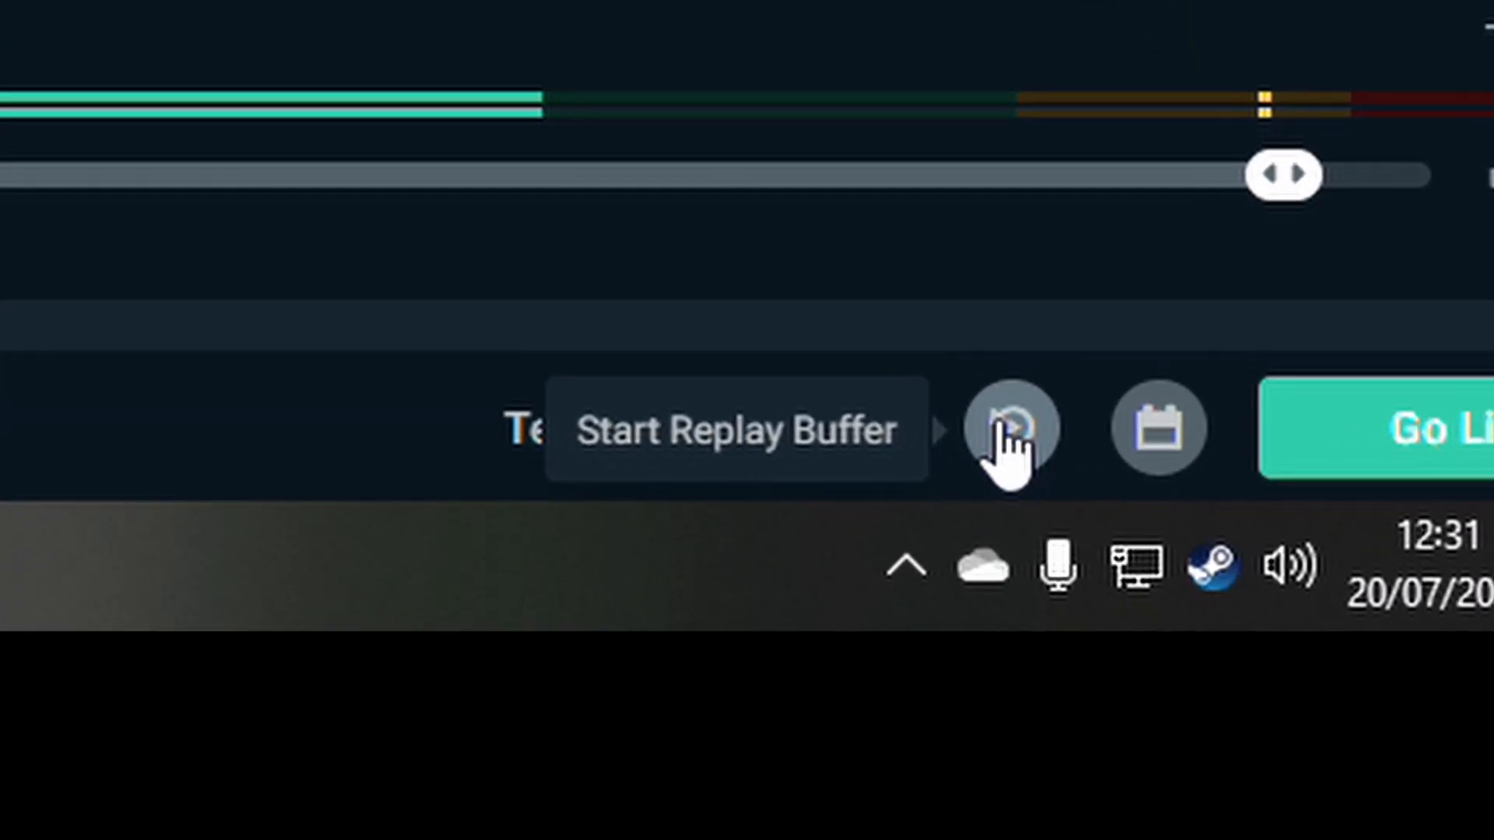
- Start the replay buffer and launch Call of Duty: Modern Warfare into Quick Play
click(1001, 426)
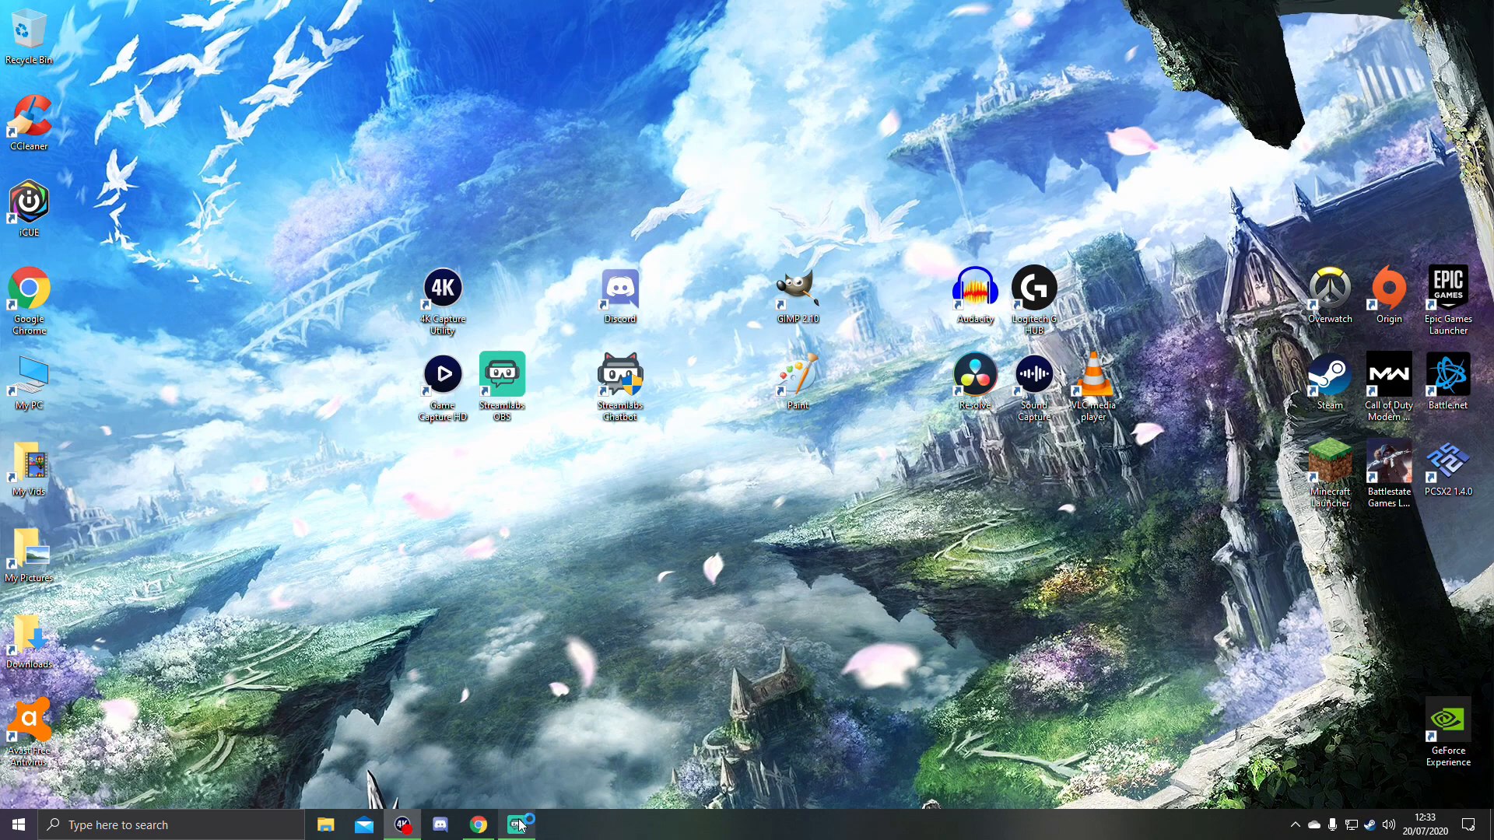
mouse_move(529, 833)
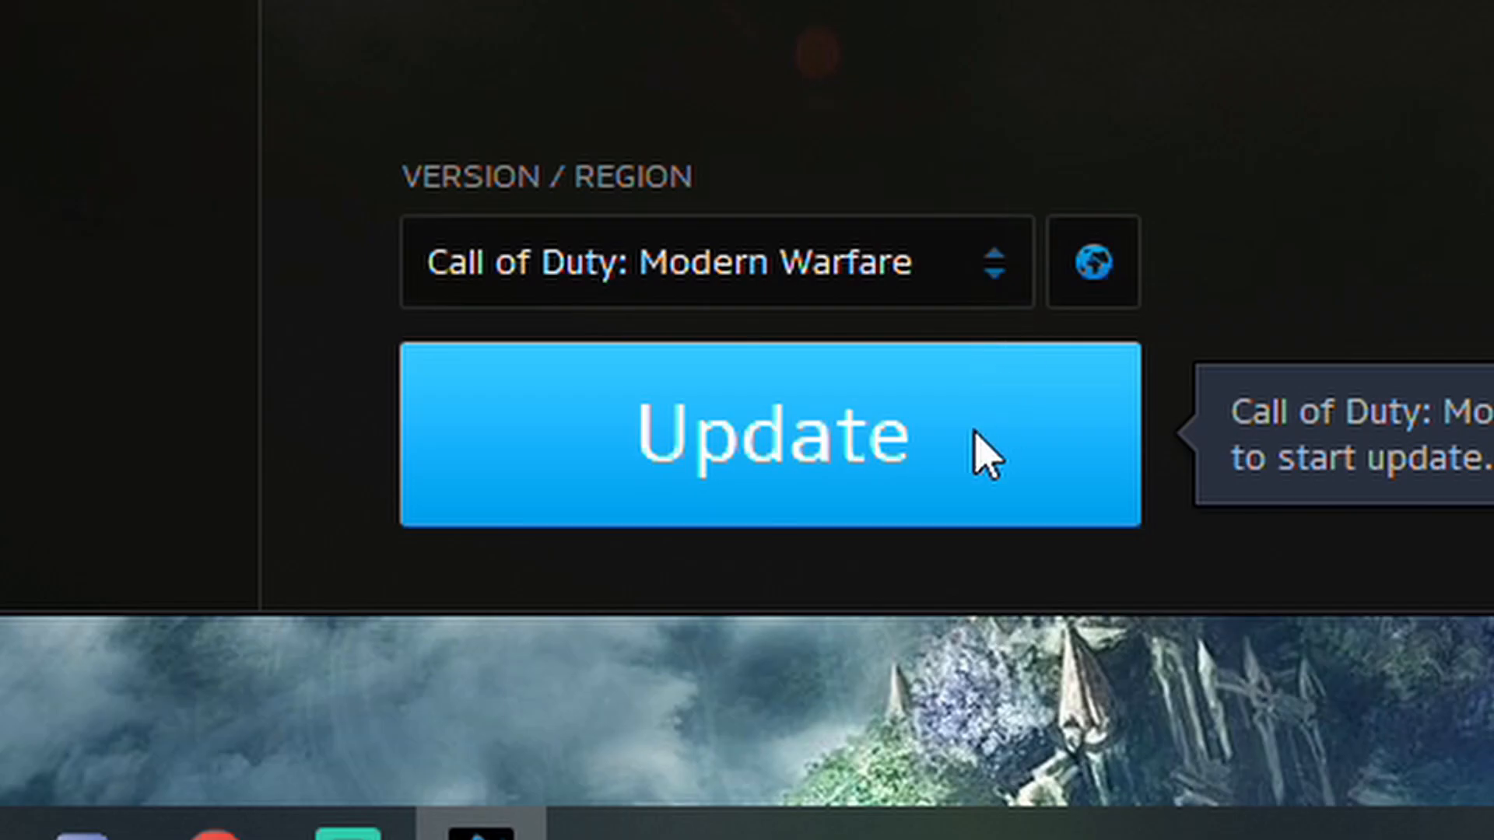
click(984, 455)
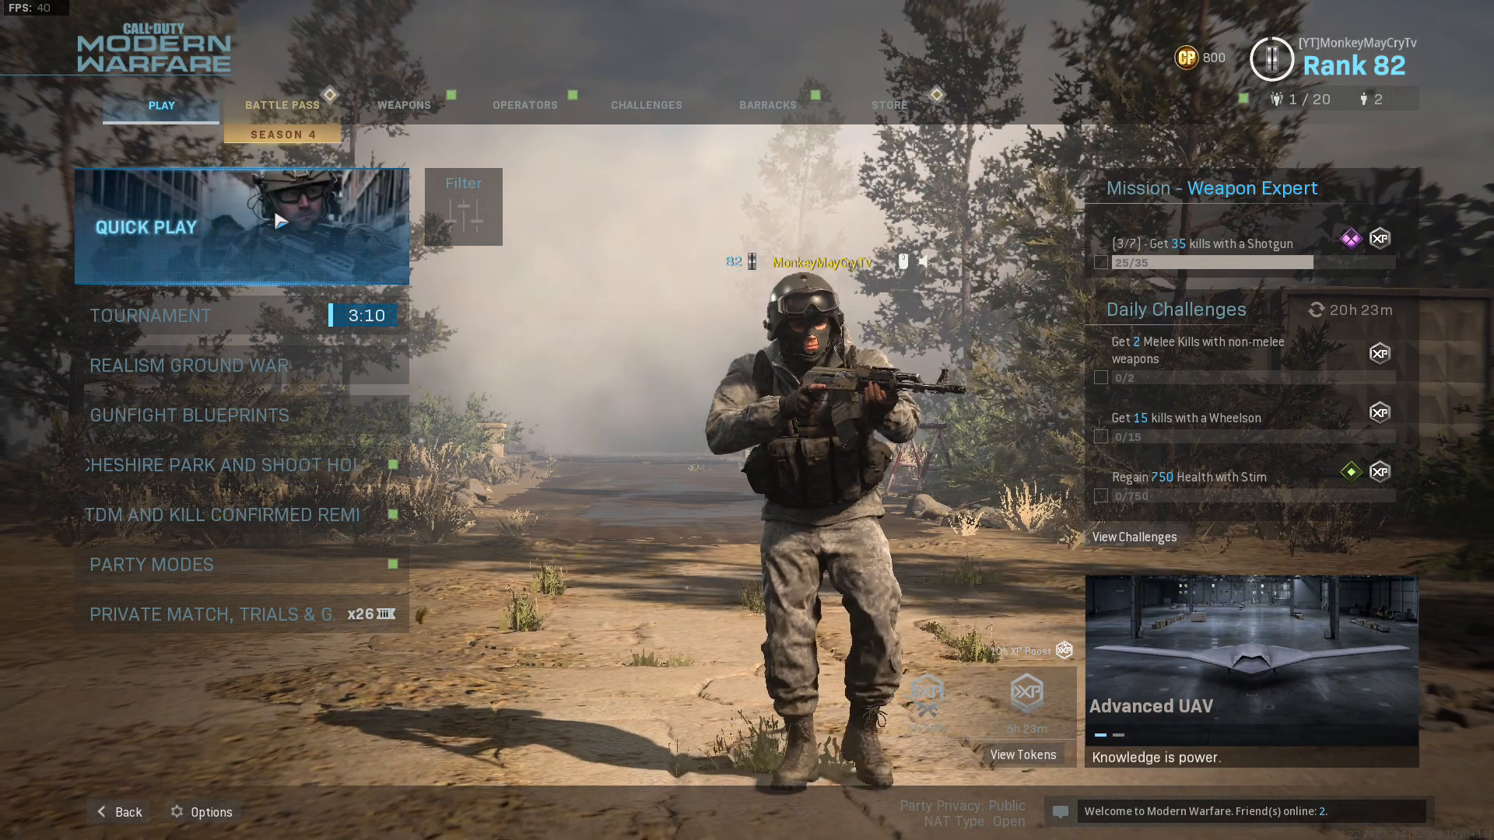
click(241, 226)
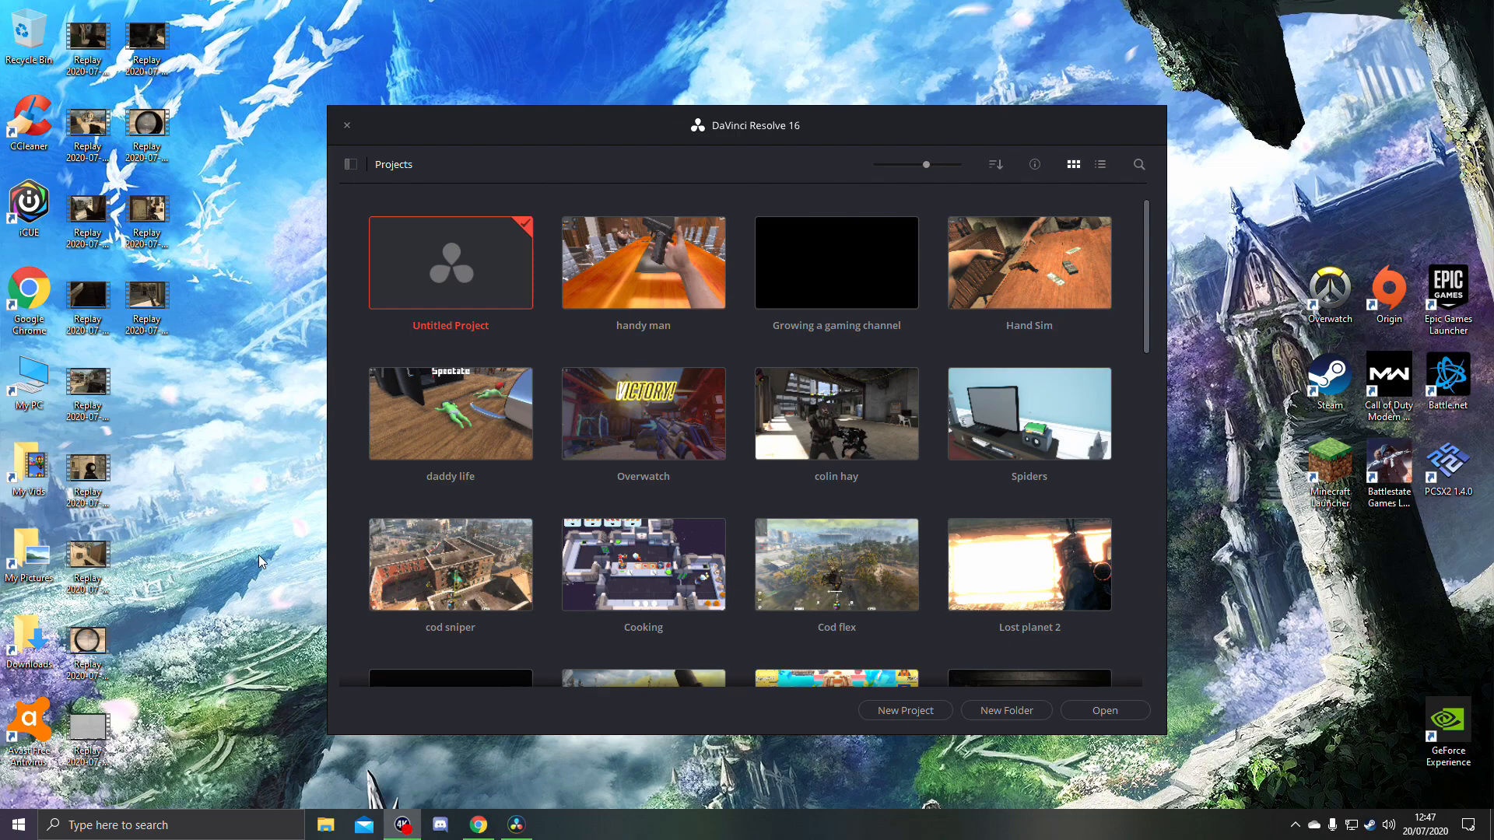
- Open the untitled project in DaVinci Resolve and switch to its Media page
drag(228, 6, 82, 761)
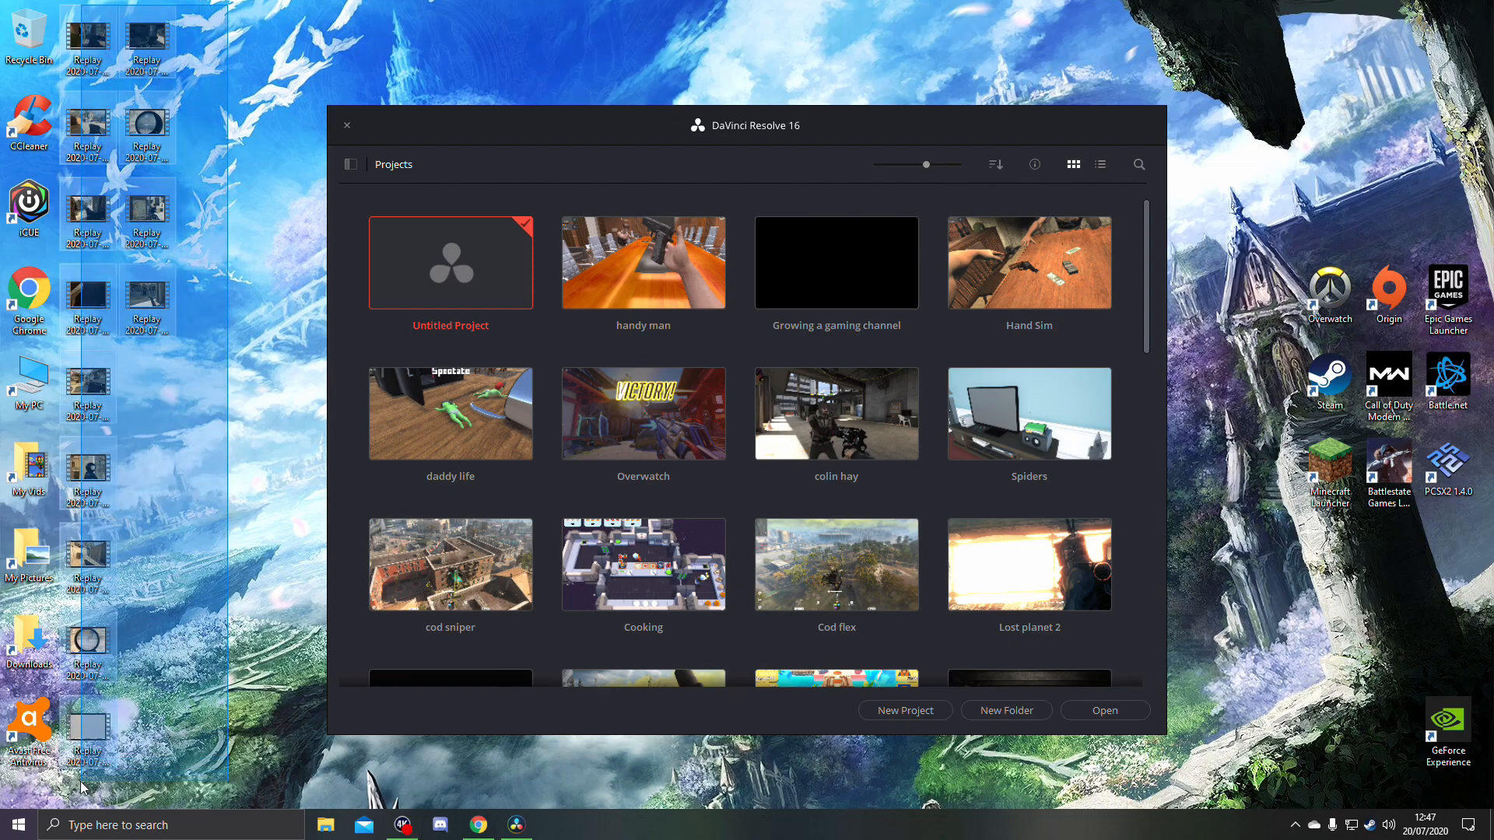
drag(81, 782, 275, 642)
drag(707, 120, 704, 594)
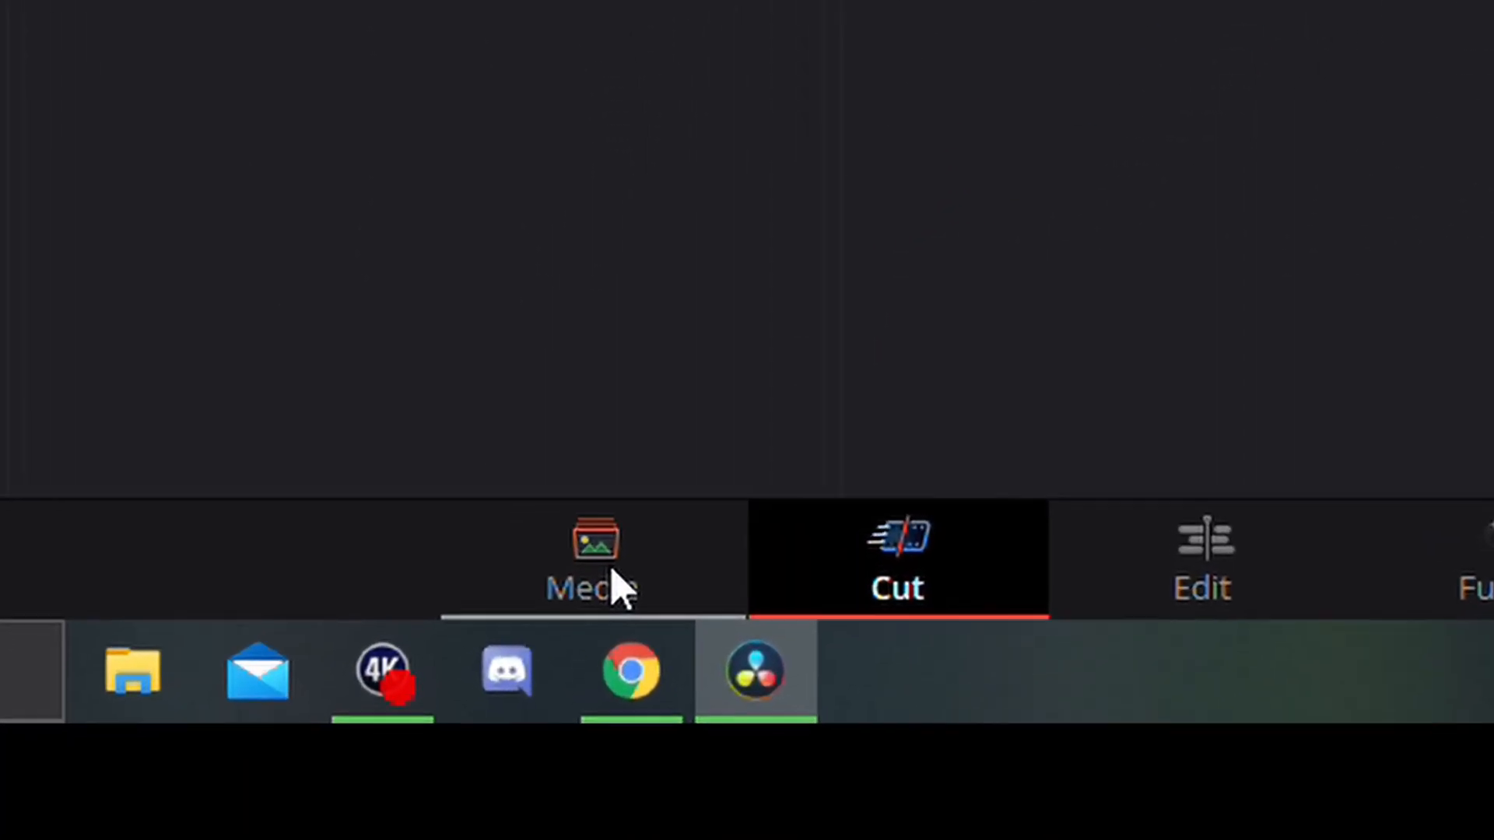
click(468, 793)
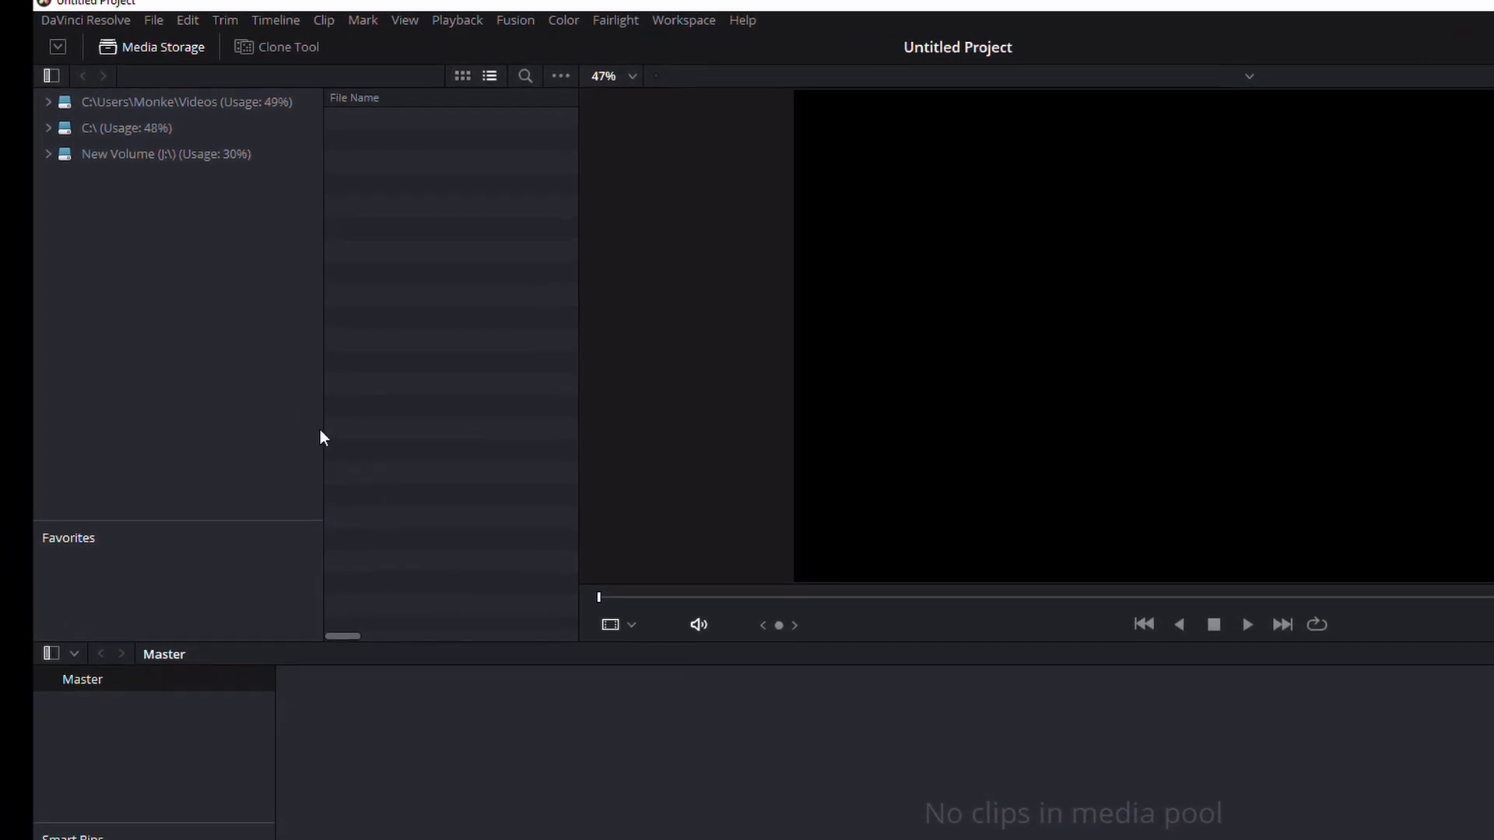
- Browse the C: drive in the media storage to the user's Desktop folder and select the first replay clip
click(262, 121)
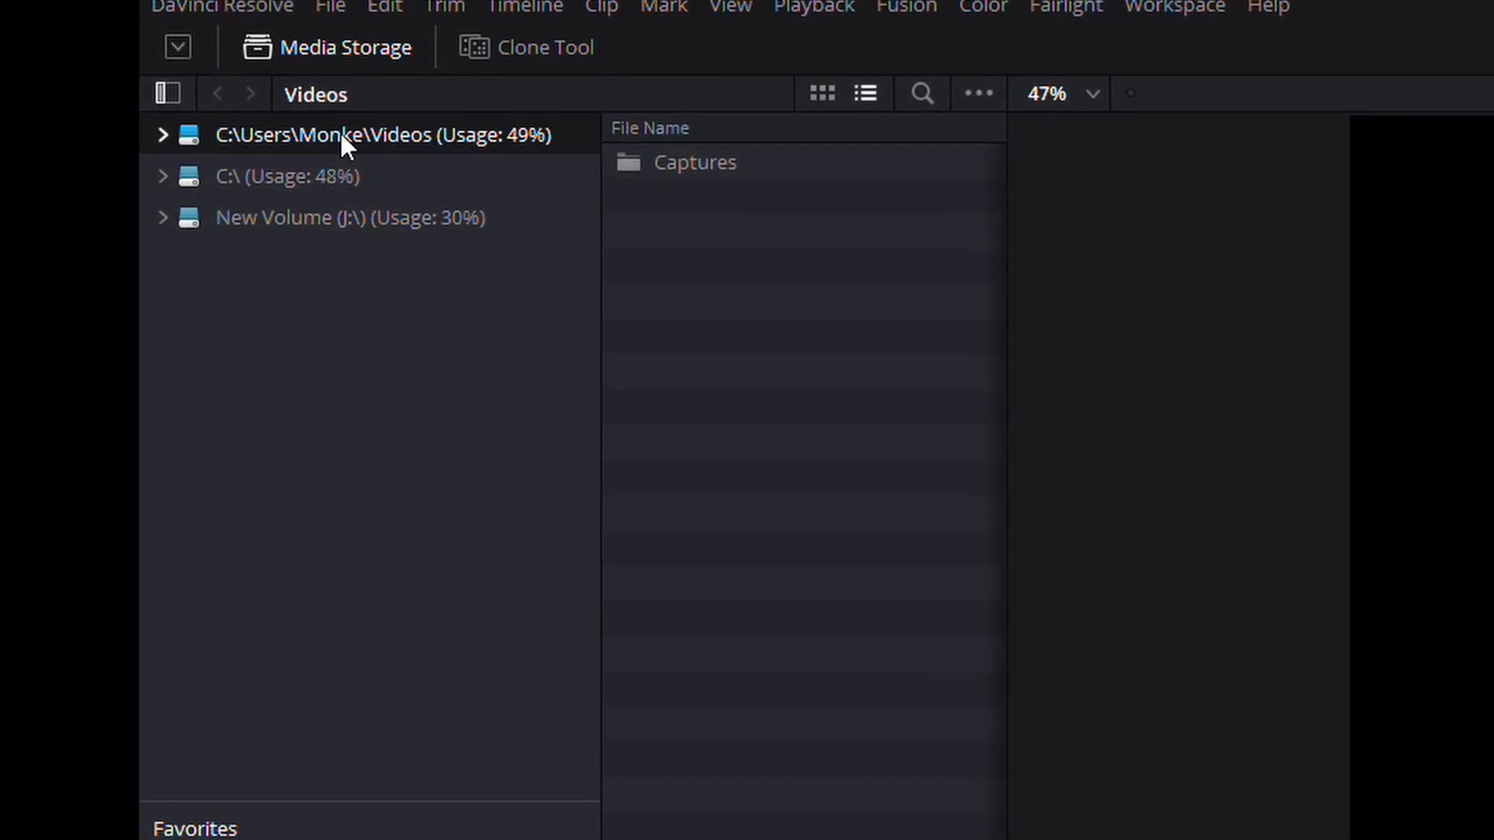
click(253, 155)
double_click(697, 492)
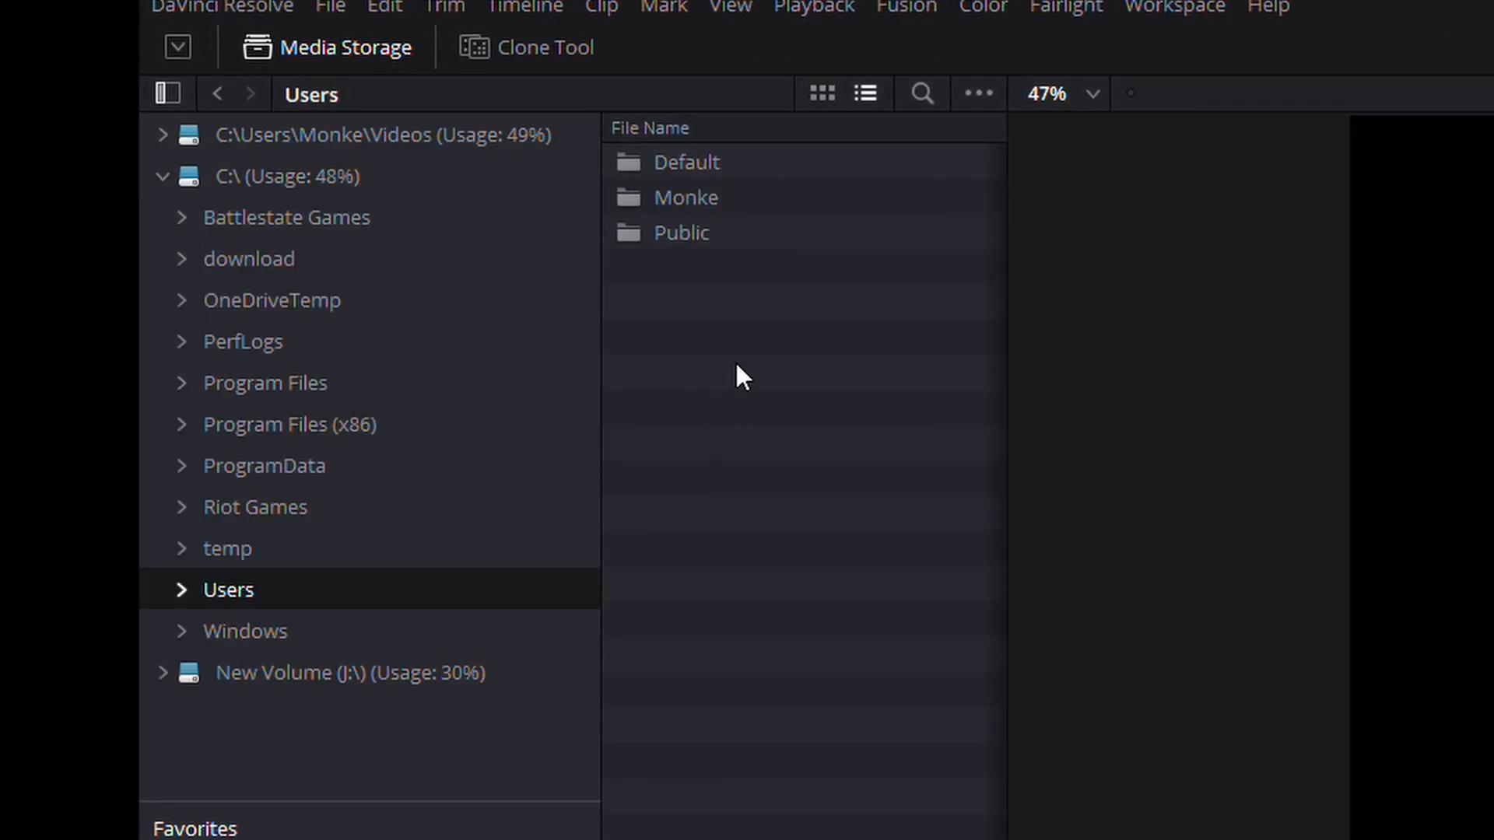
double_click(721, 195)
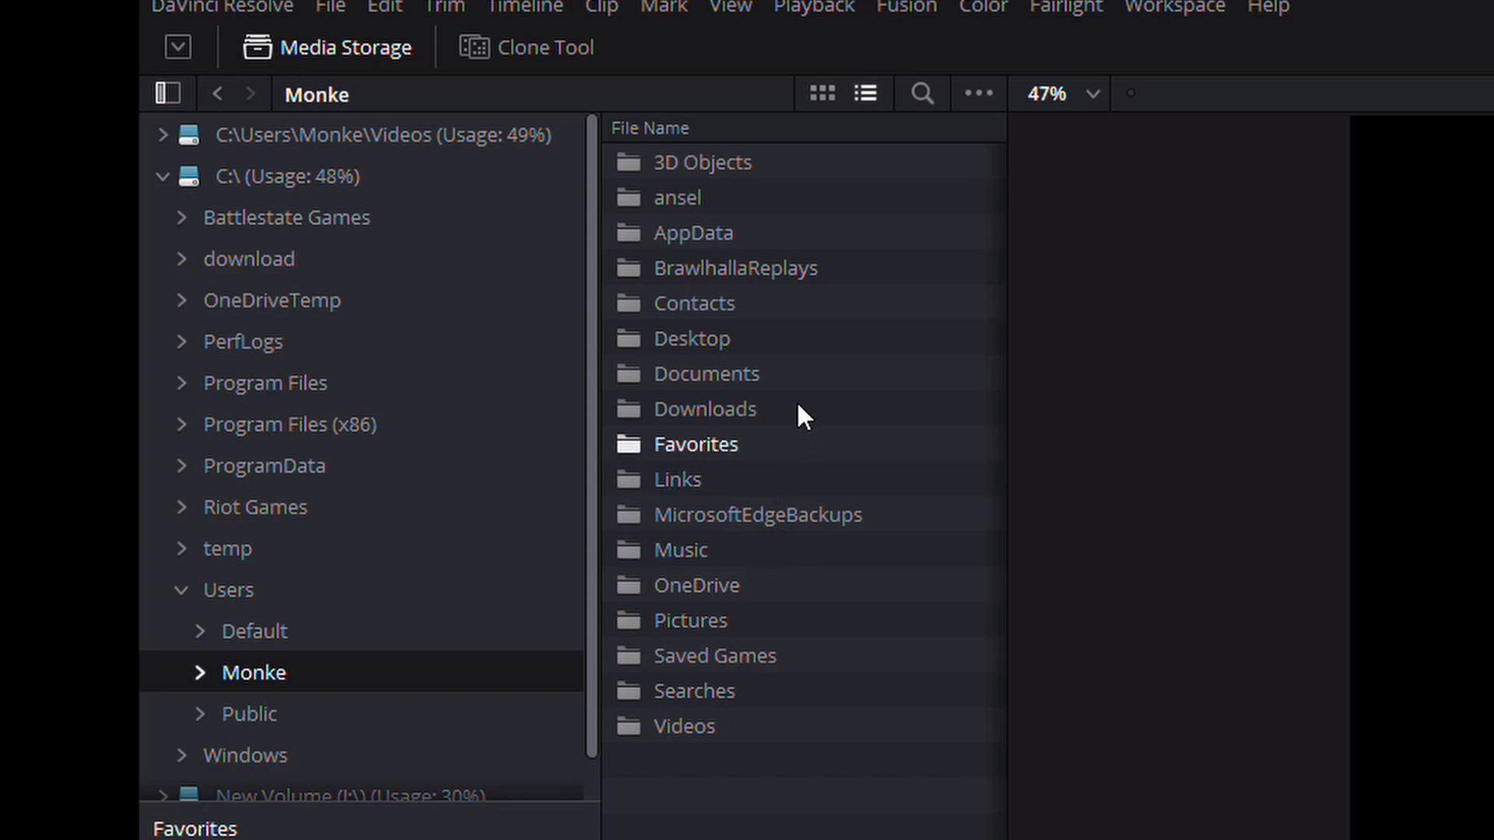
double_click(782, 335)
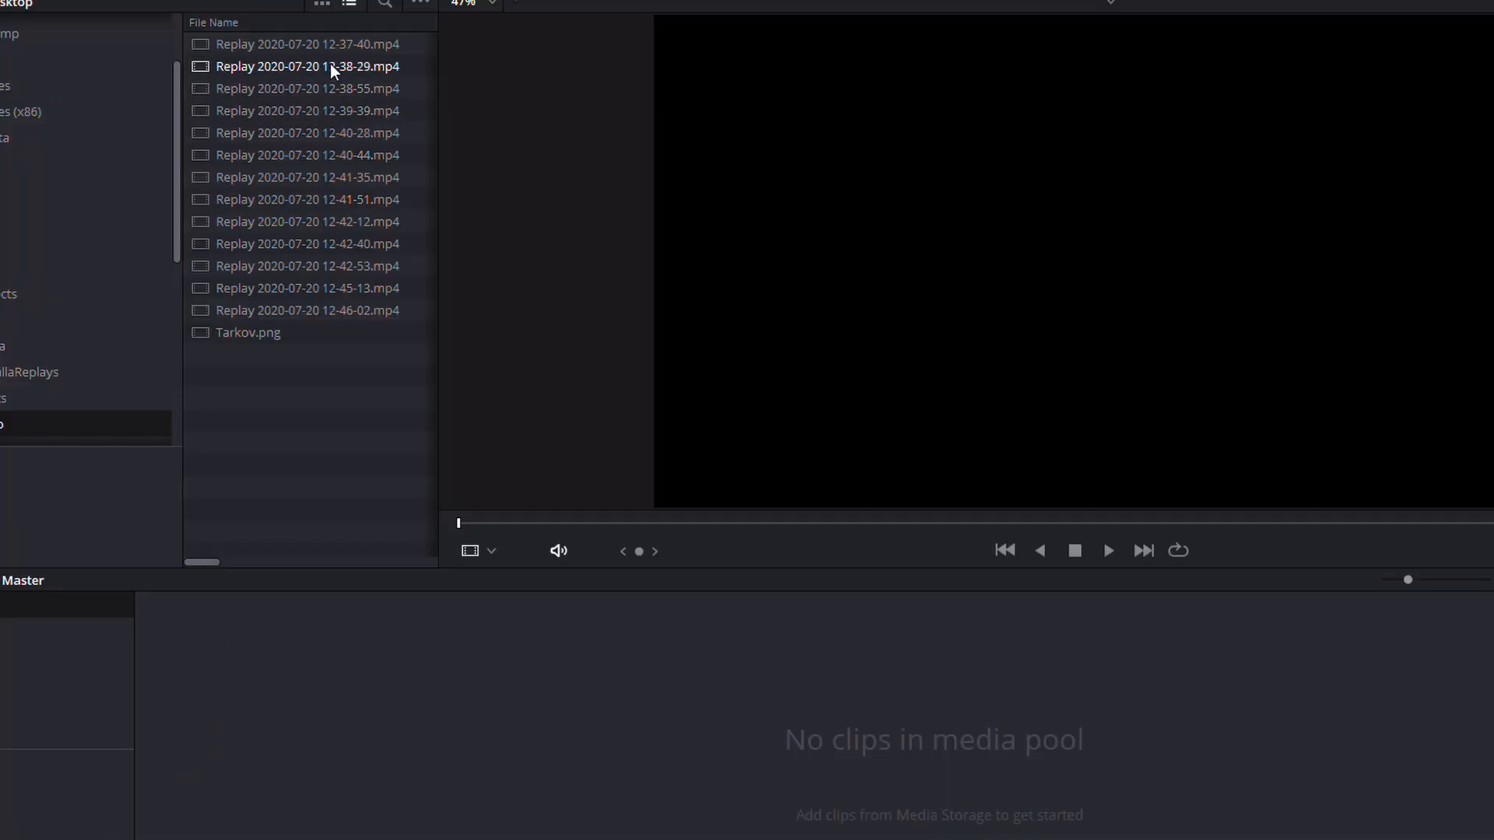
click(832, 163)
drag(331, 66, 276, 690)
click(997, 508)
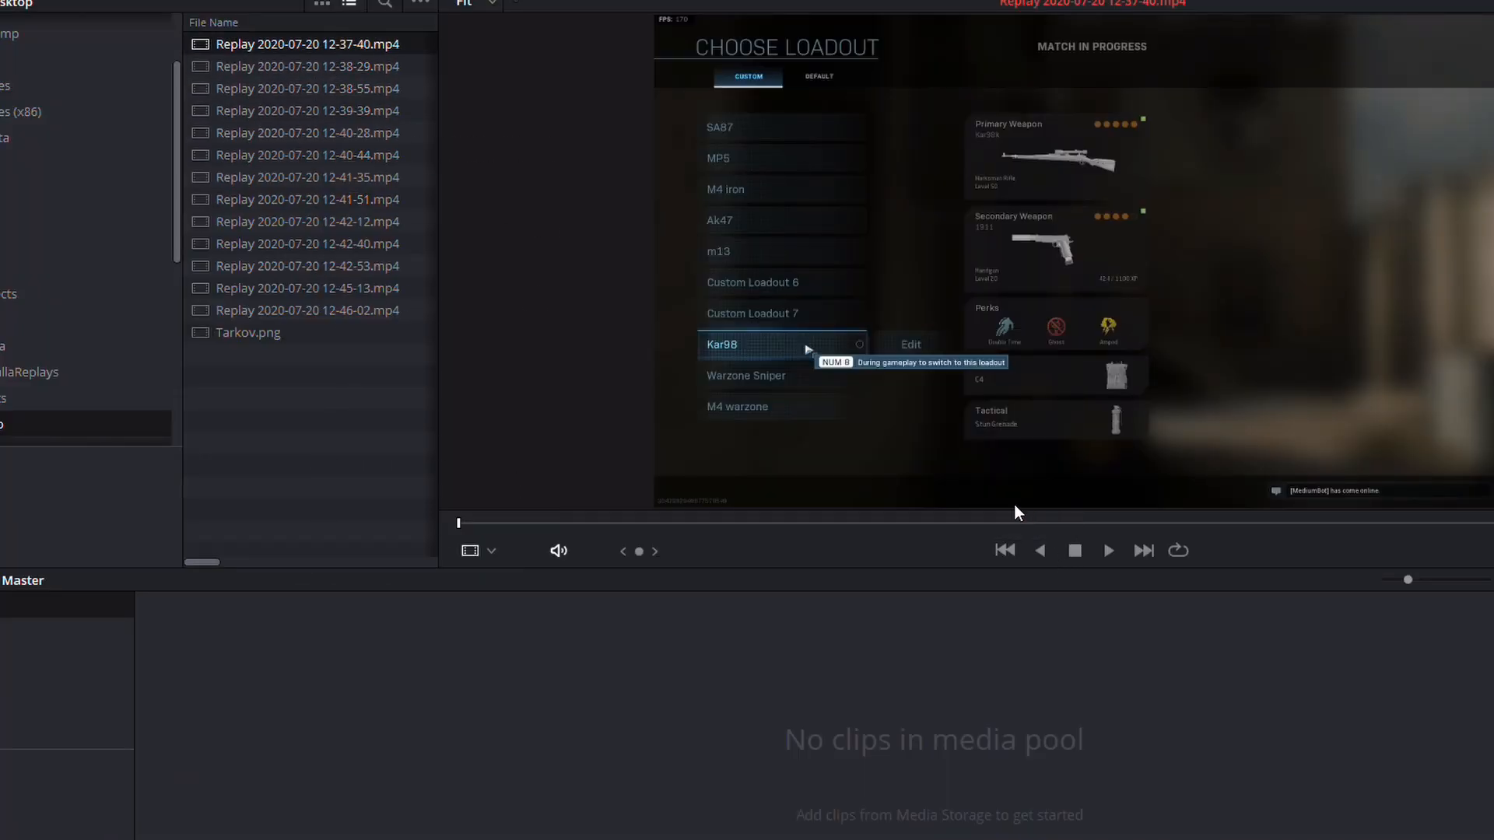
drag(312, 66, 346, 642)
drag(335, 159, 575, 609)
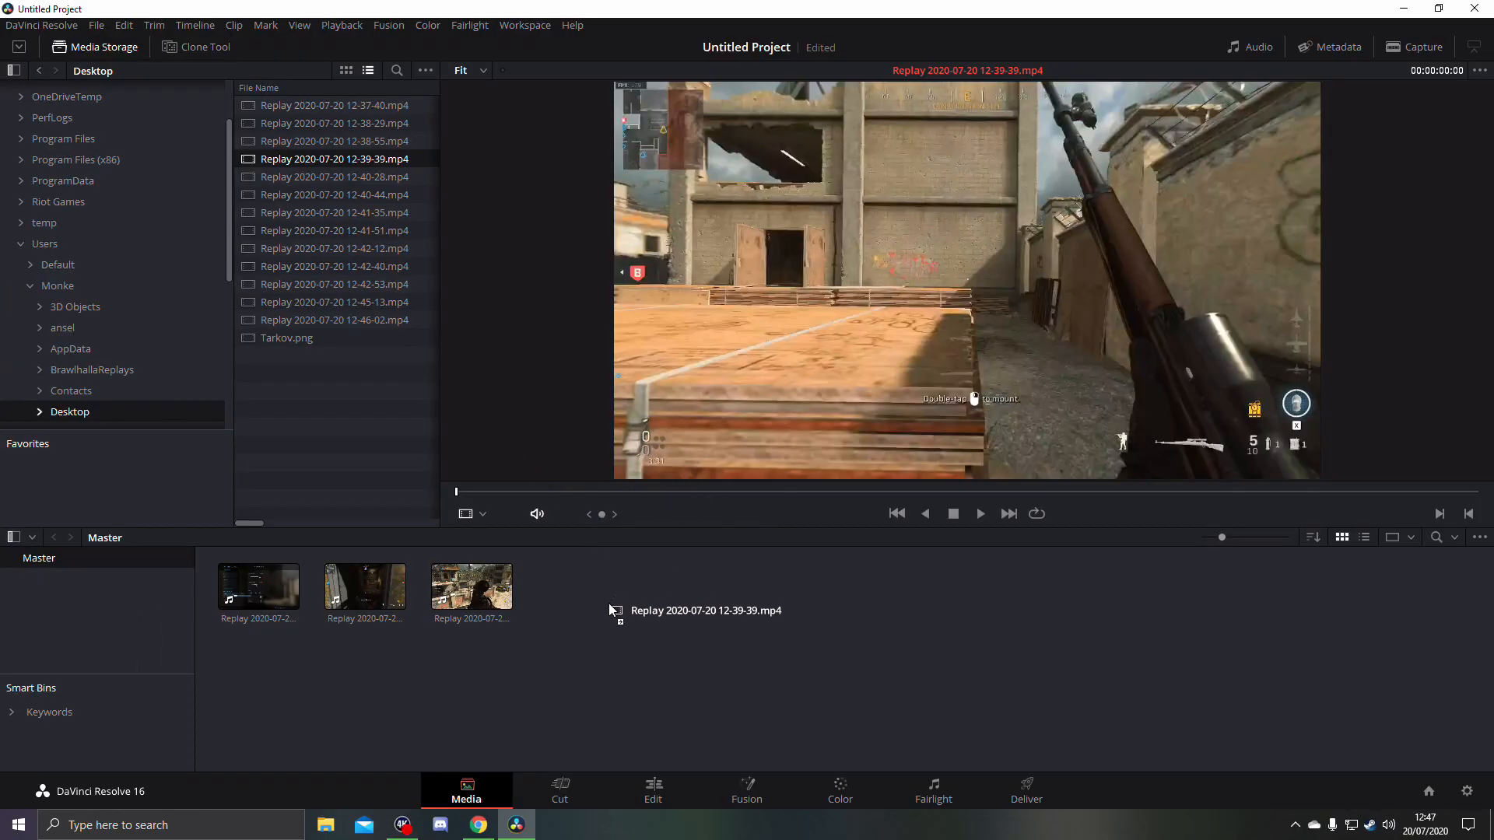
drag(367, 177, 695, 569)
drag(387, 201, 778, 604)
drag(335, 213, 343, 253)
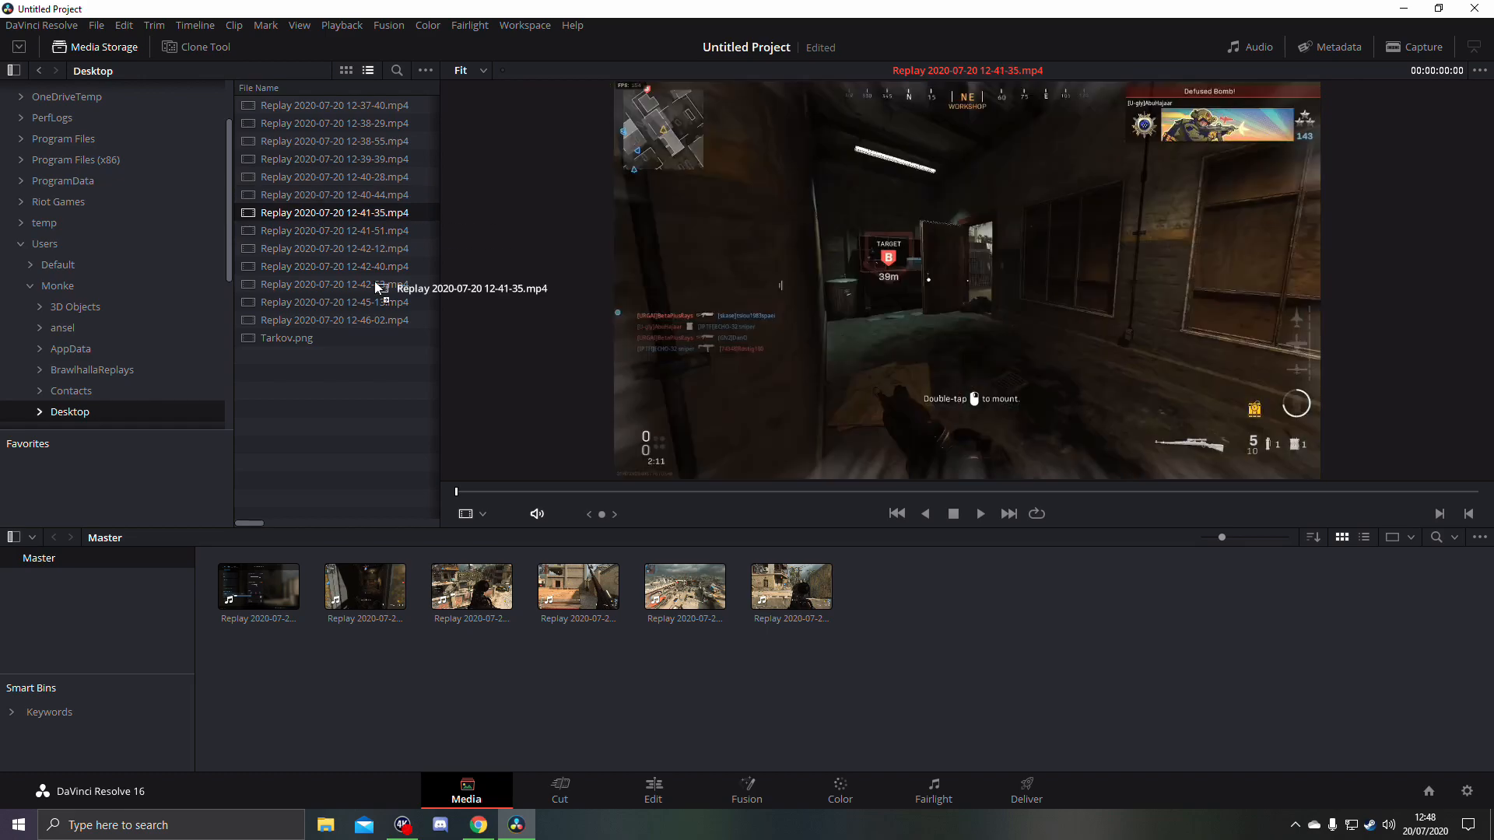
click(342, 199)
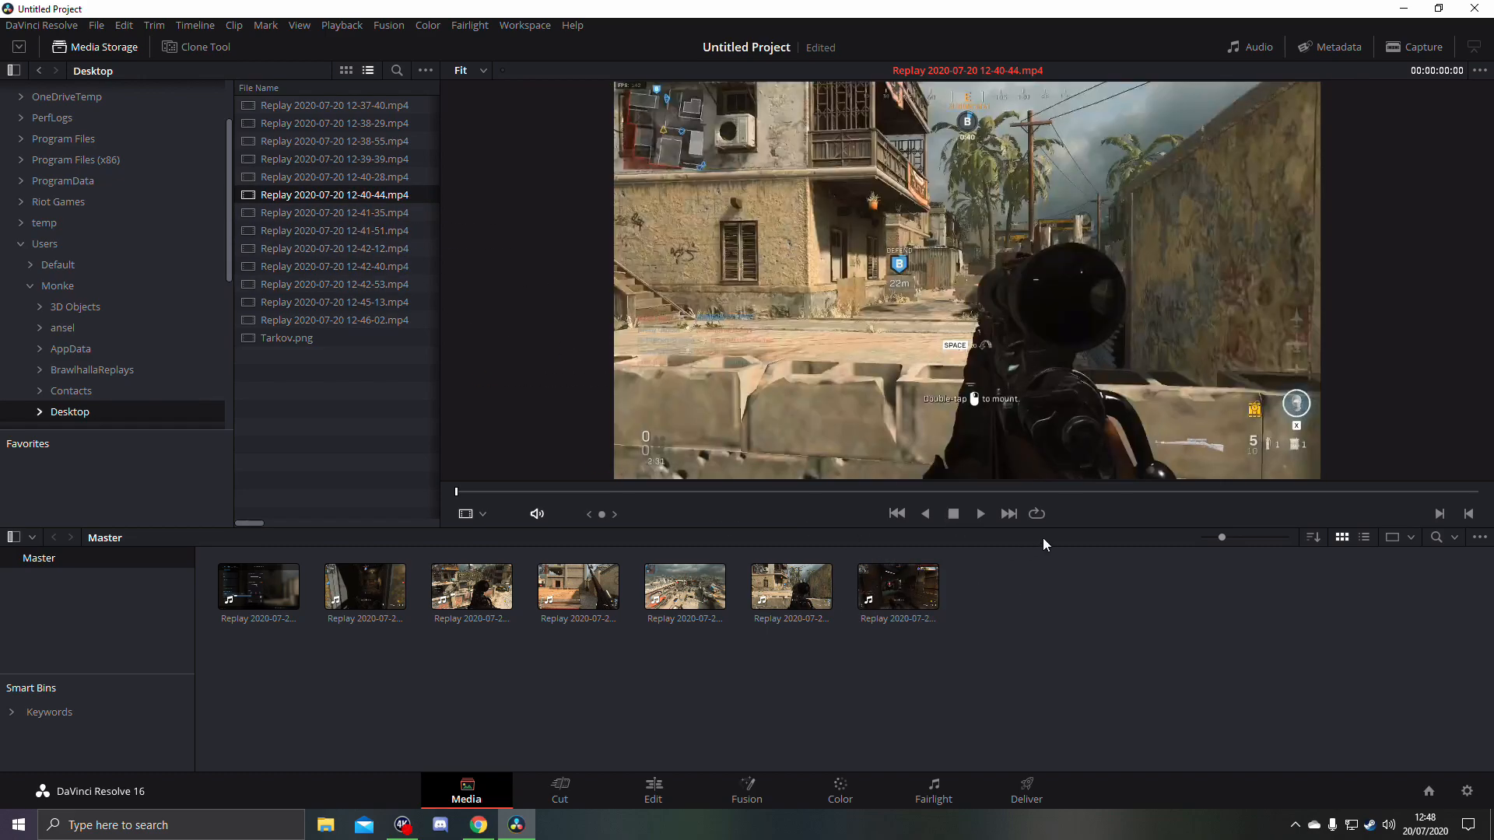
click(979, 512)
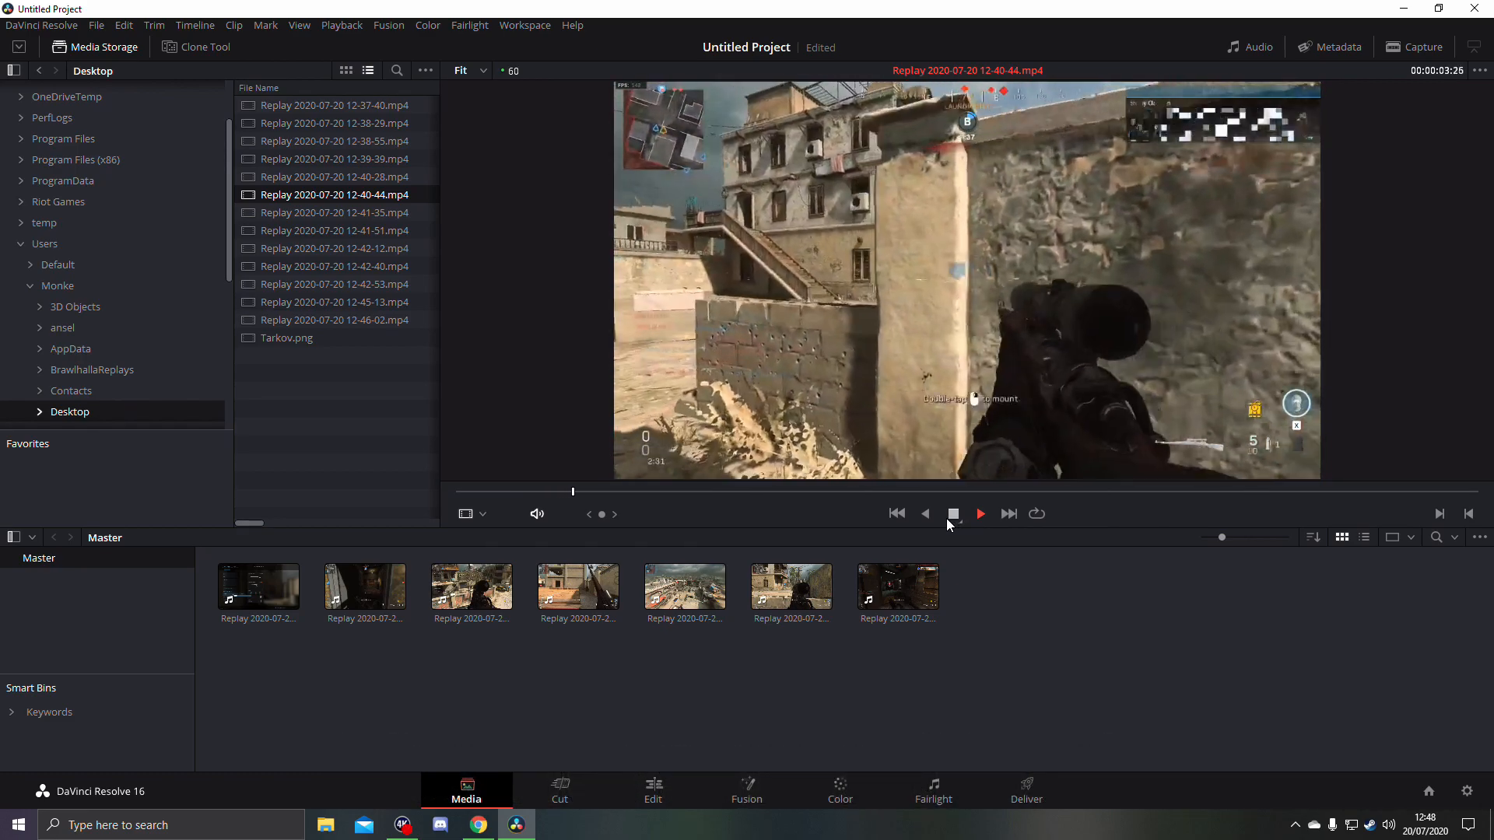
click(952, 515)
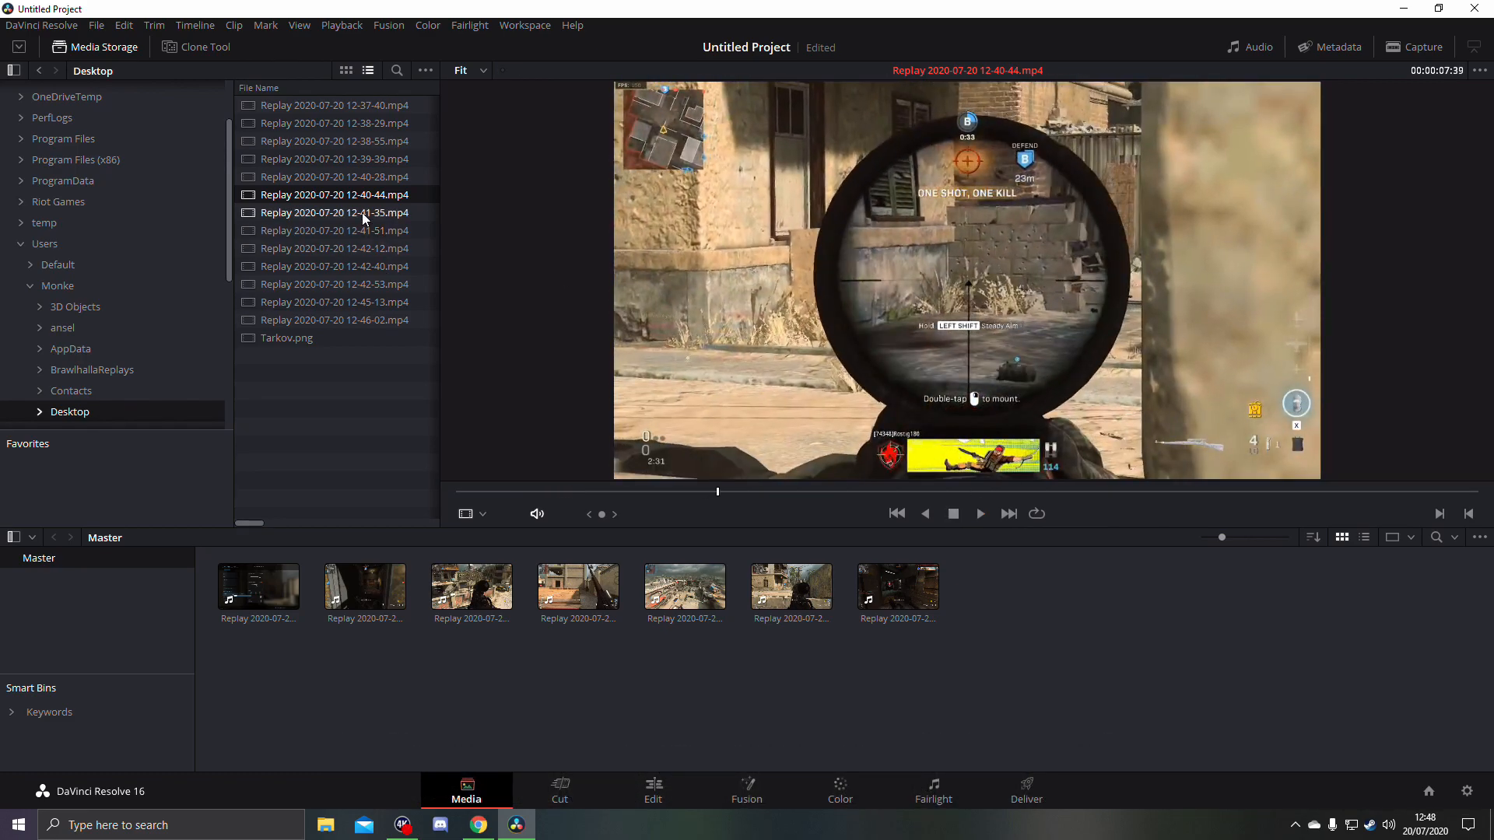
double_click(356, 230)
drag(322, 255, 1141, 599)
double_click(379, 266)
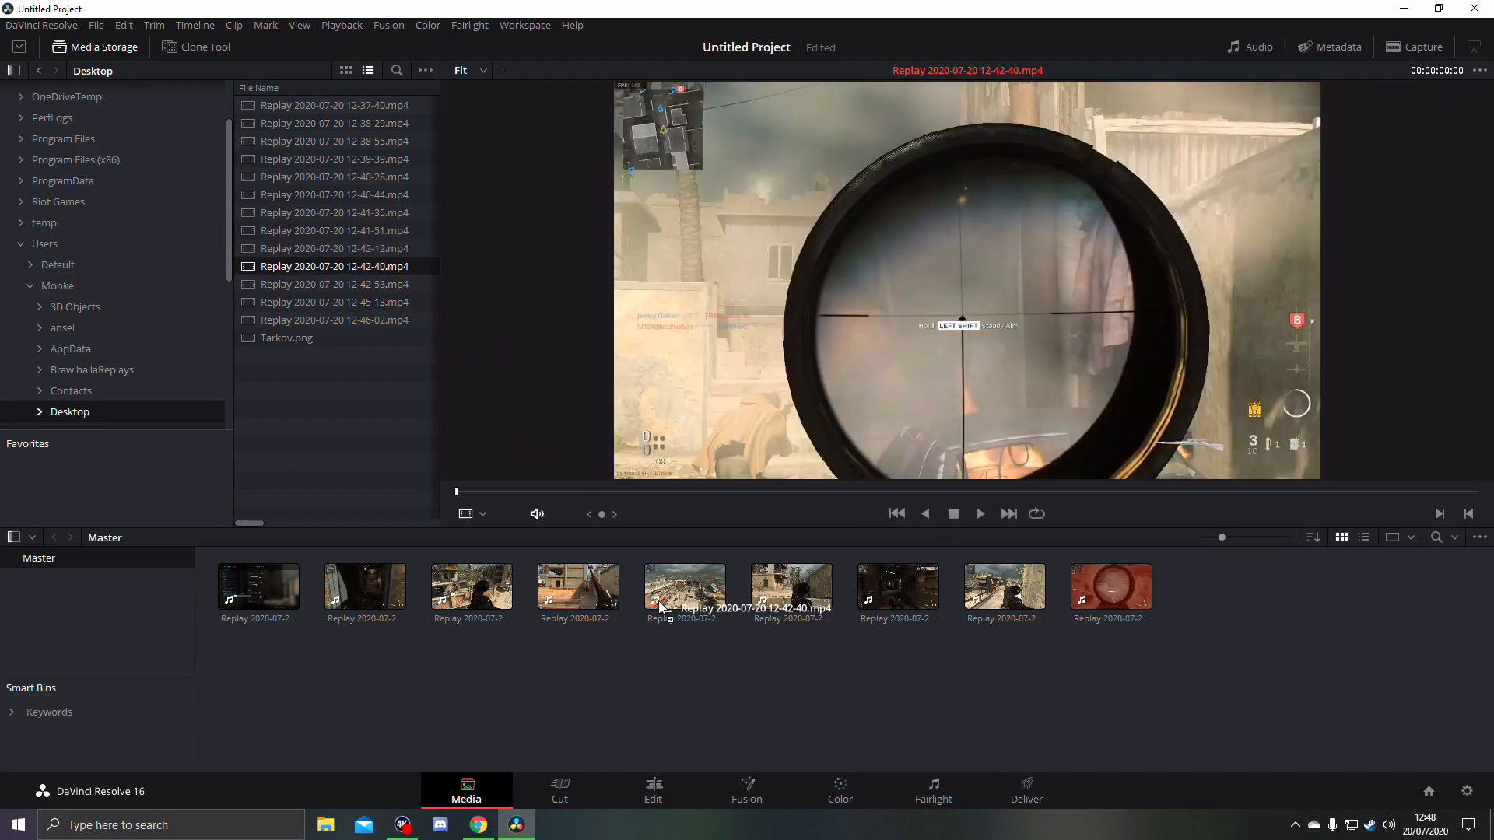
drag(373, 286, 513, 642)
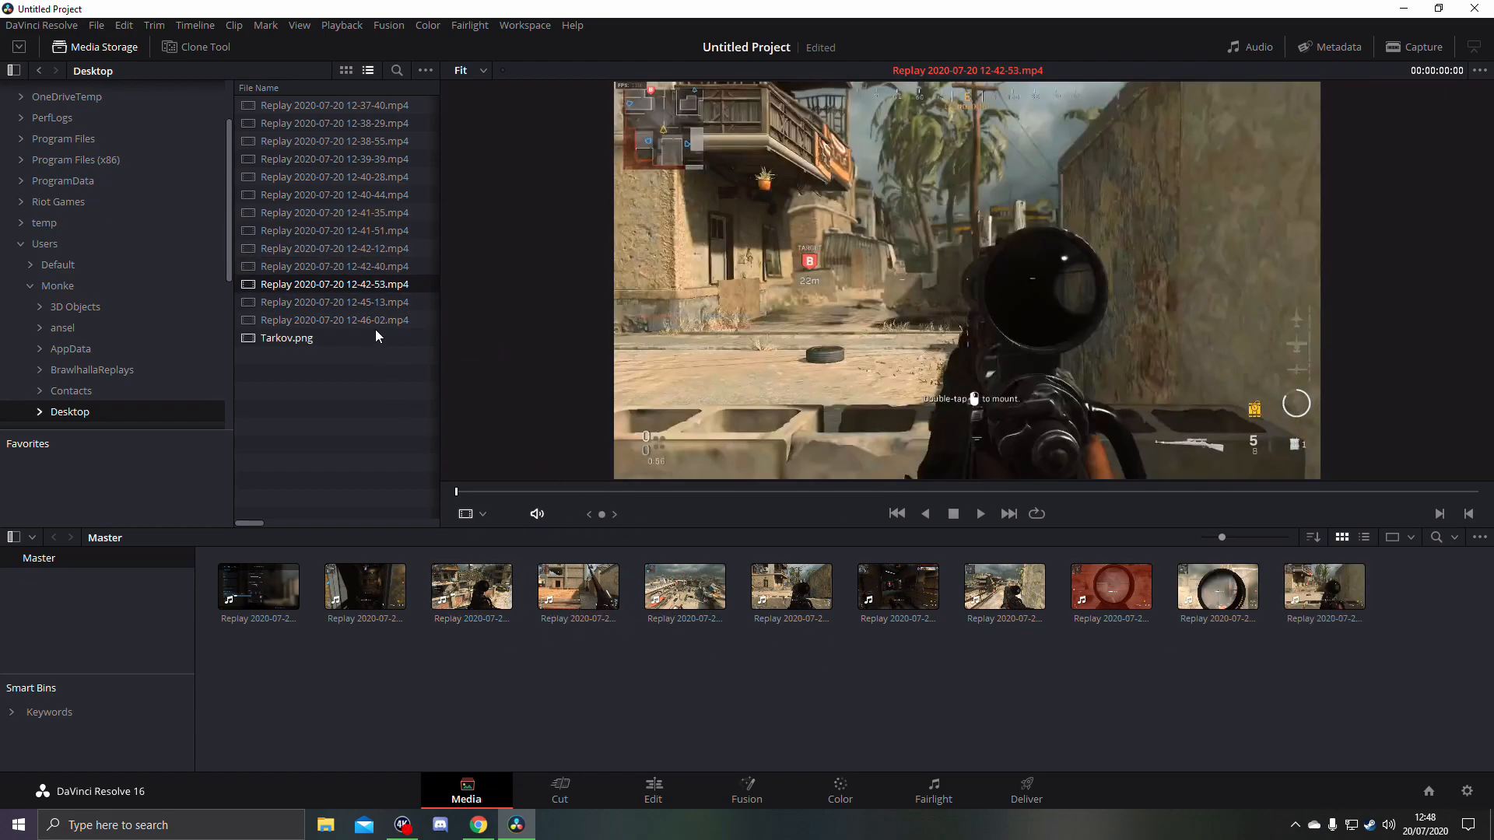
drag(375, 302, 544, 671)
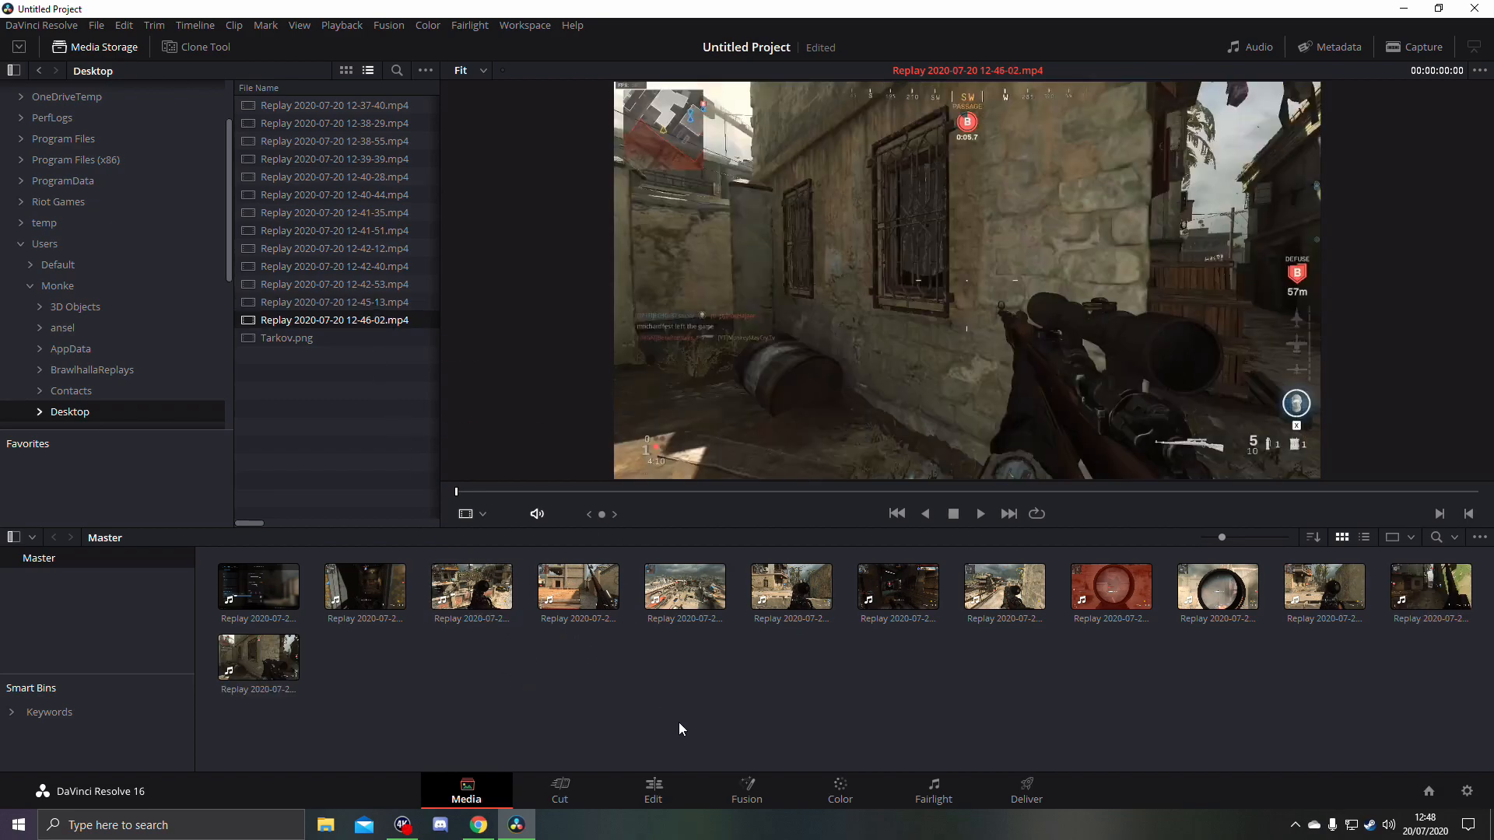
- Switch to the Edit page and look over the replay clips in the media pool
click(225, 106)
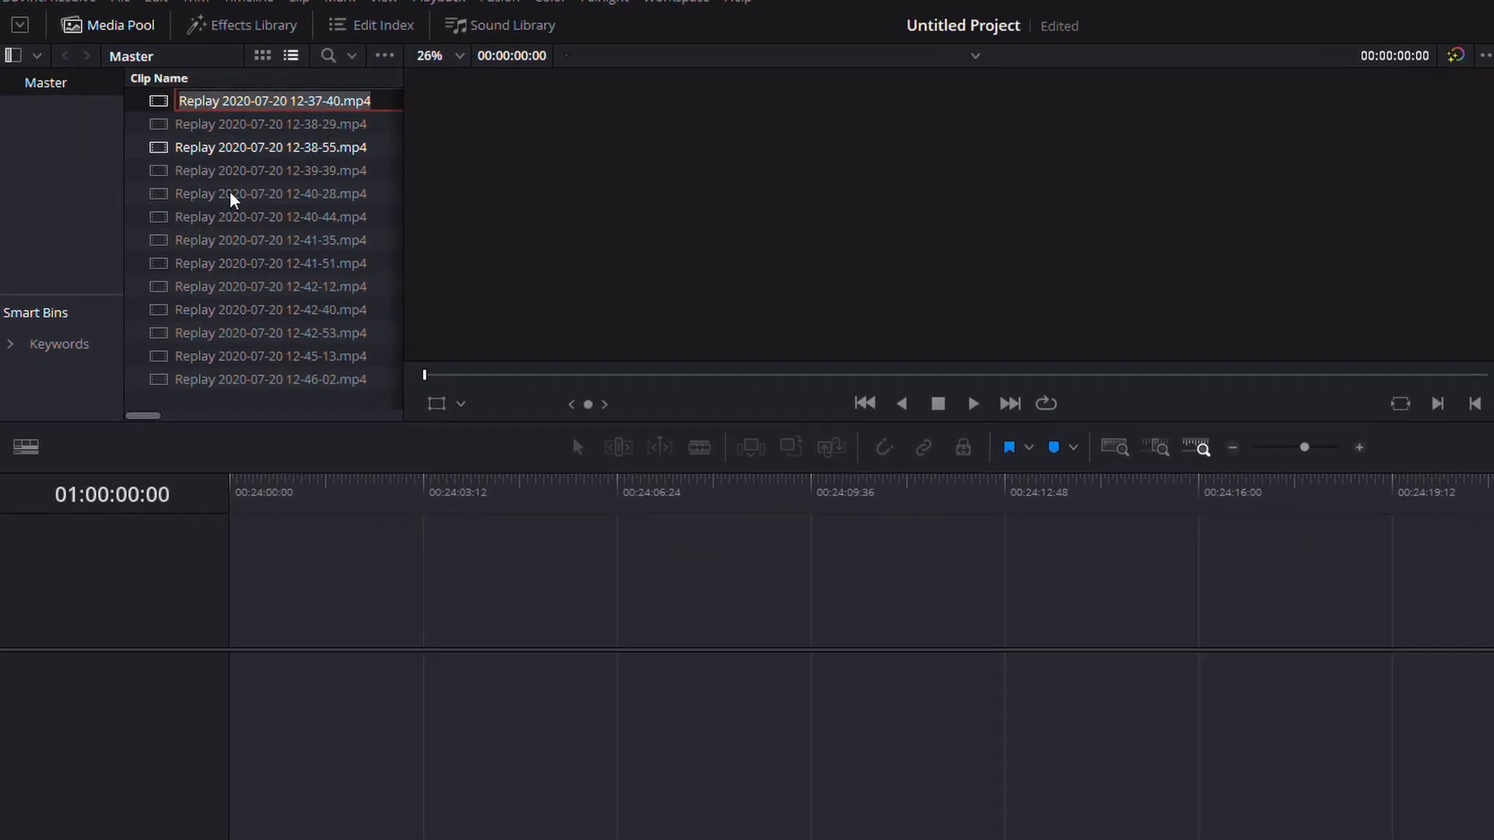
click(275, 286)
click(351, 490)
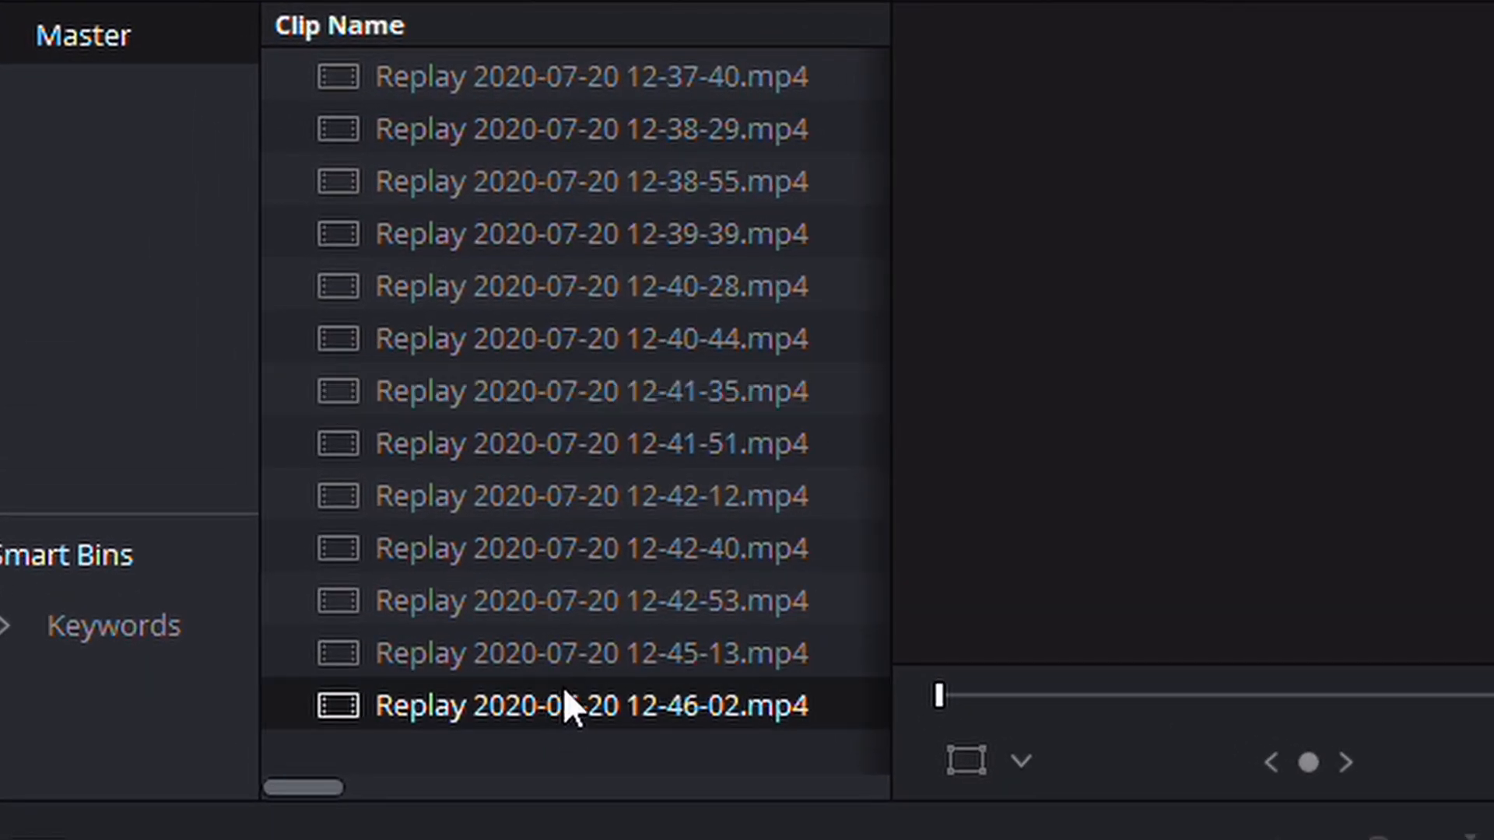
click(359, 443)
click(566, 600)
click(564, 551)
click(554, 510)
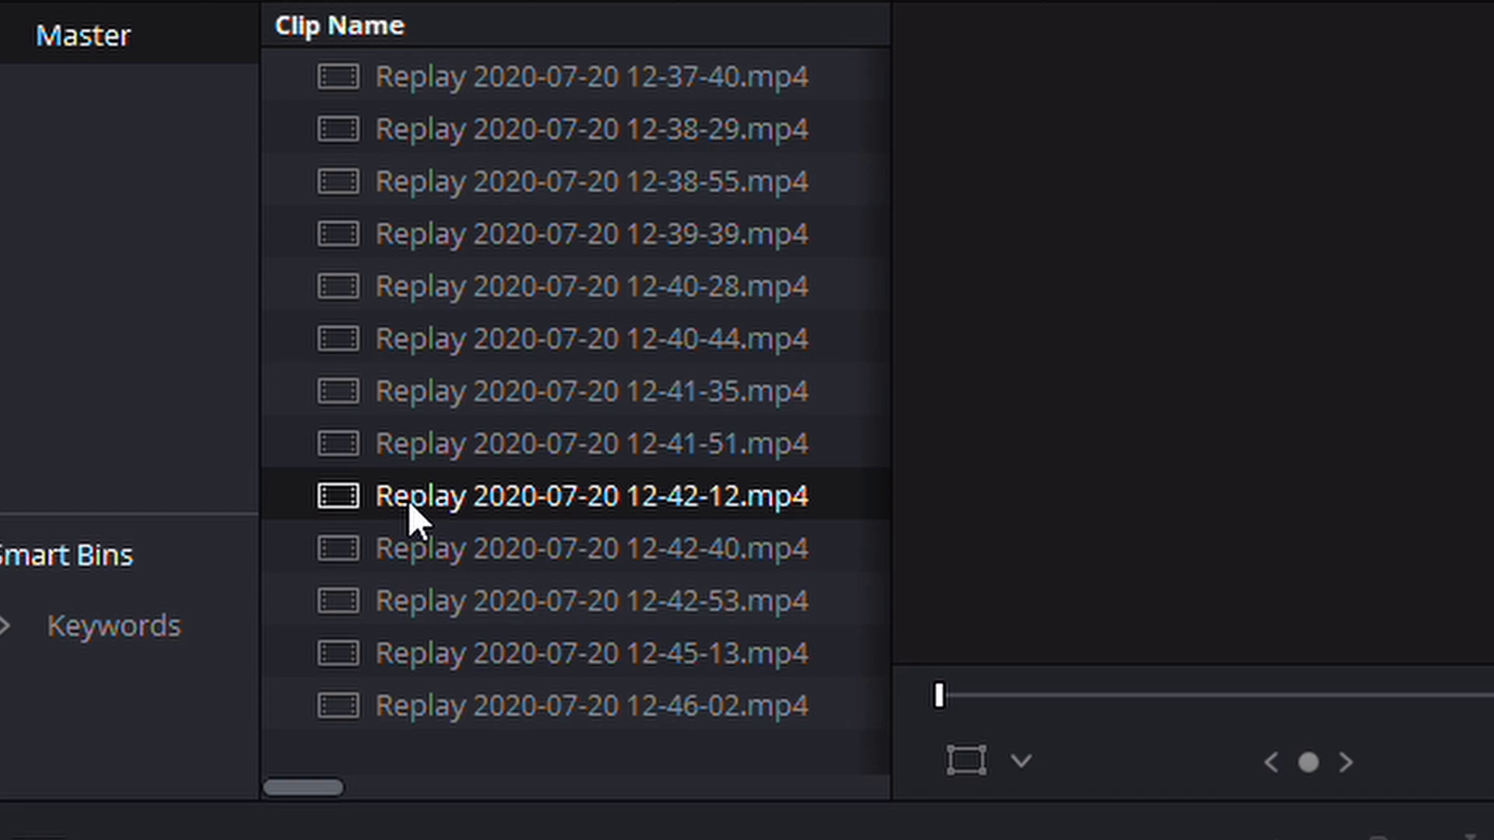
click(524, 446)
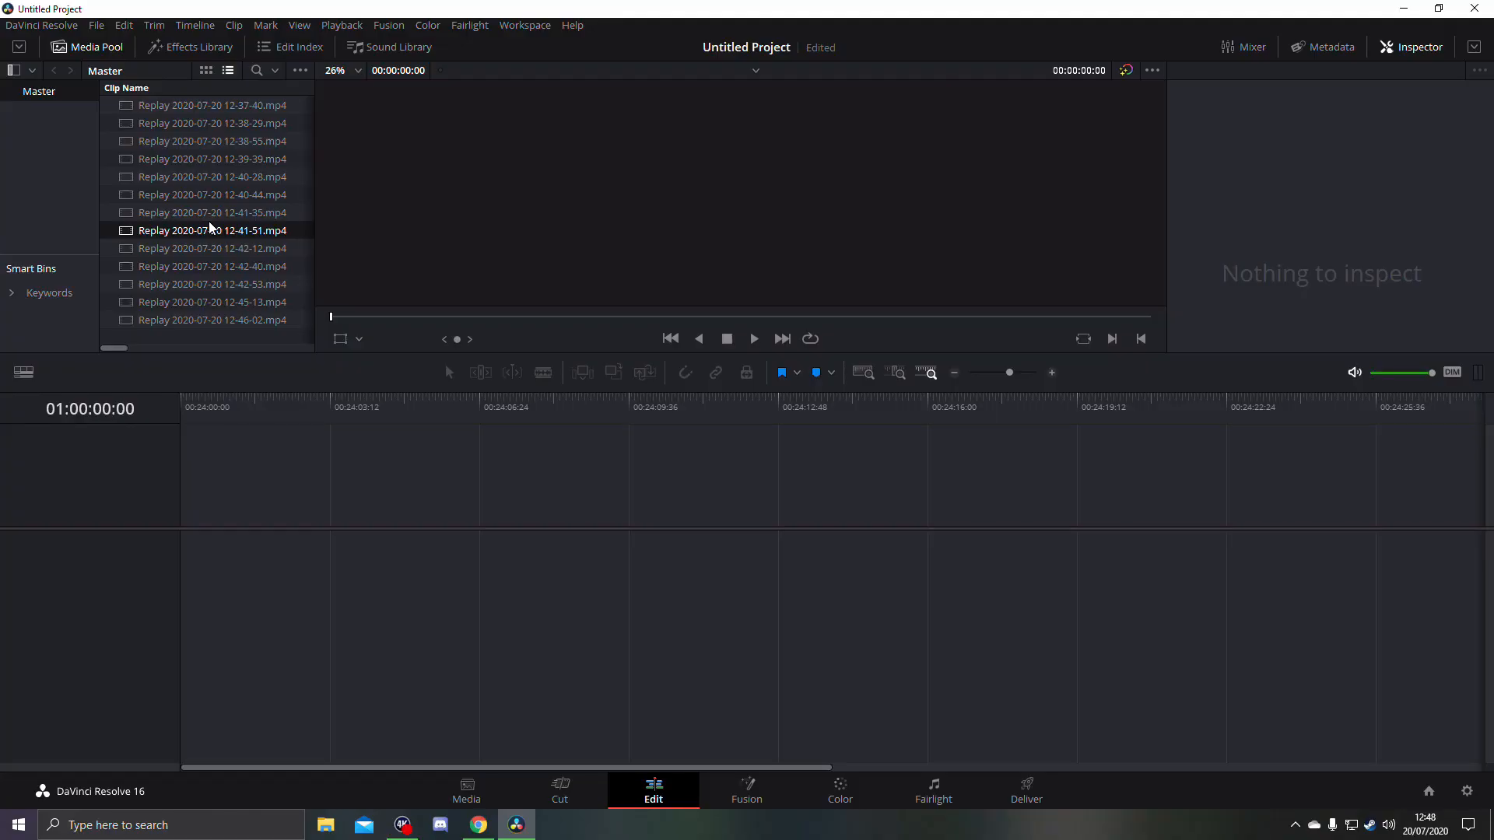
click(205, 111)
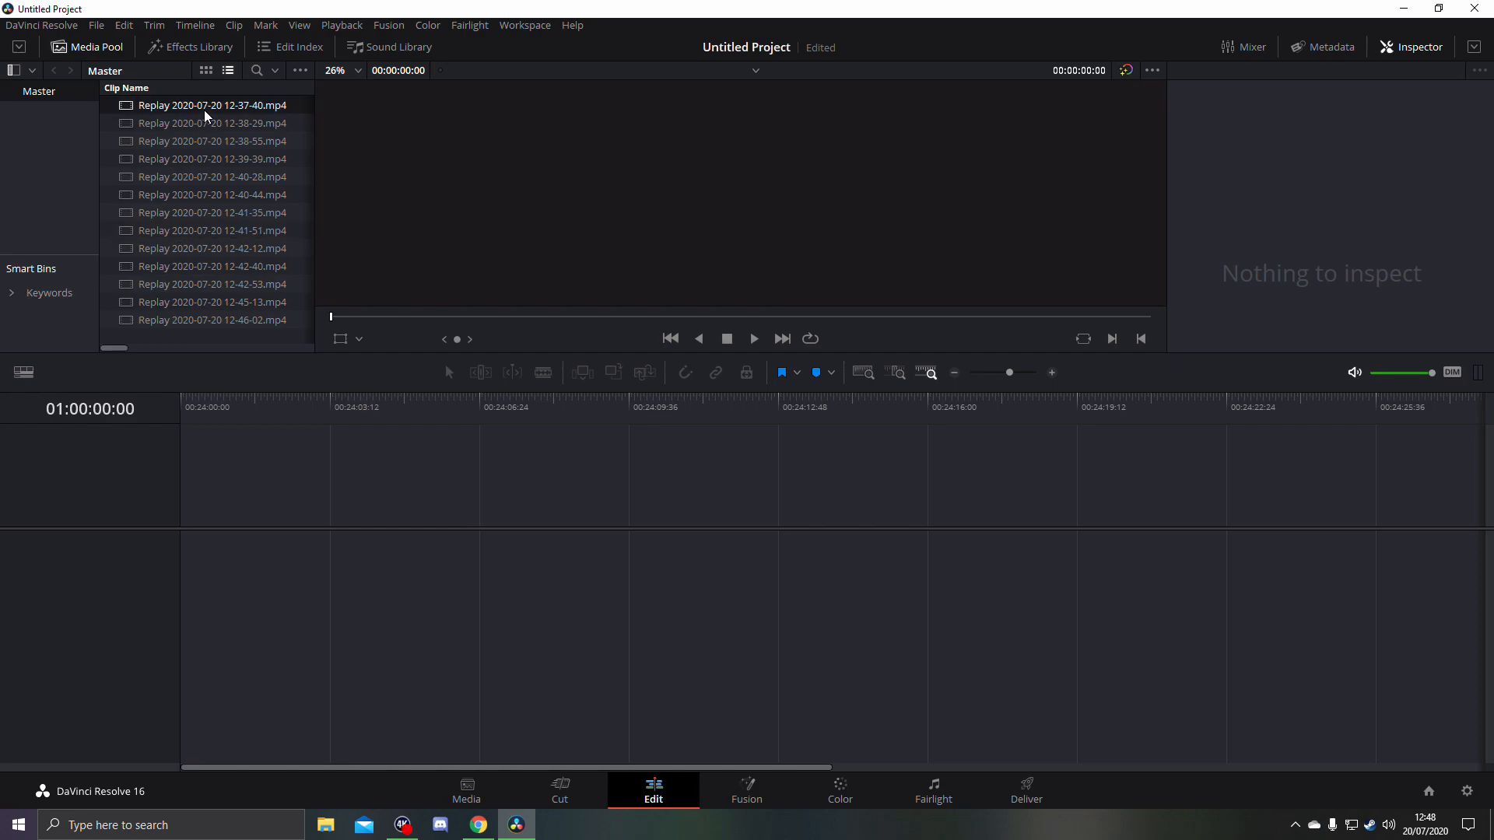
double_click(204, 110)
key(space)
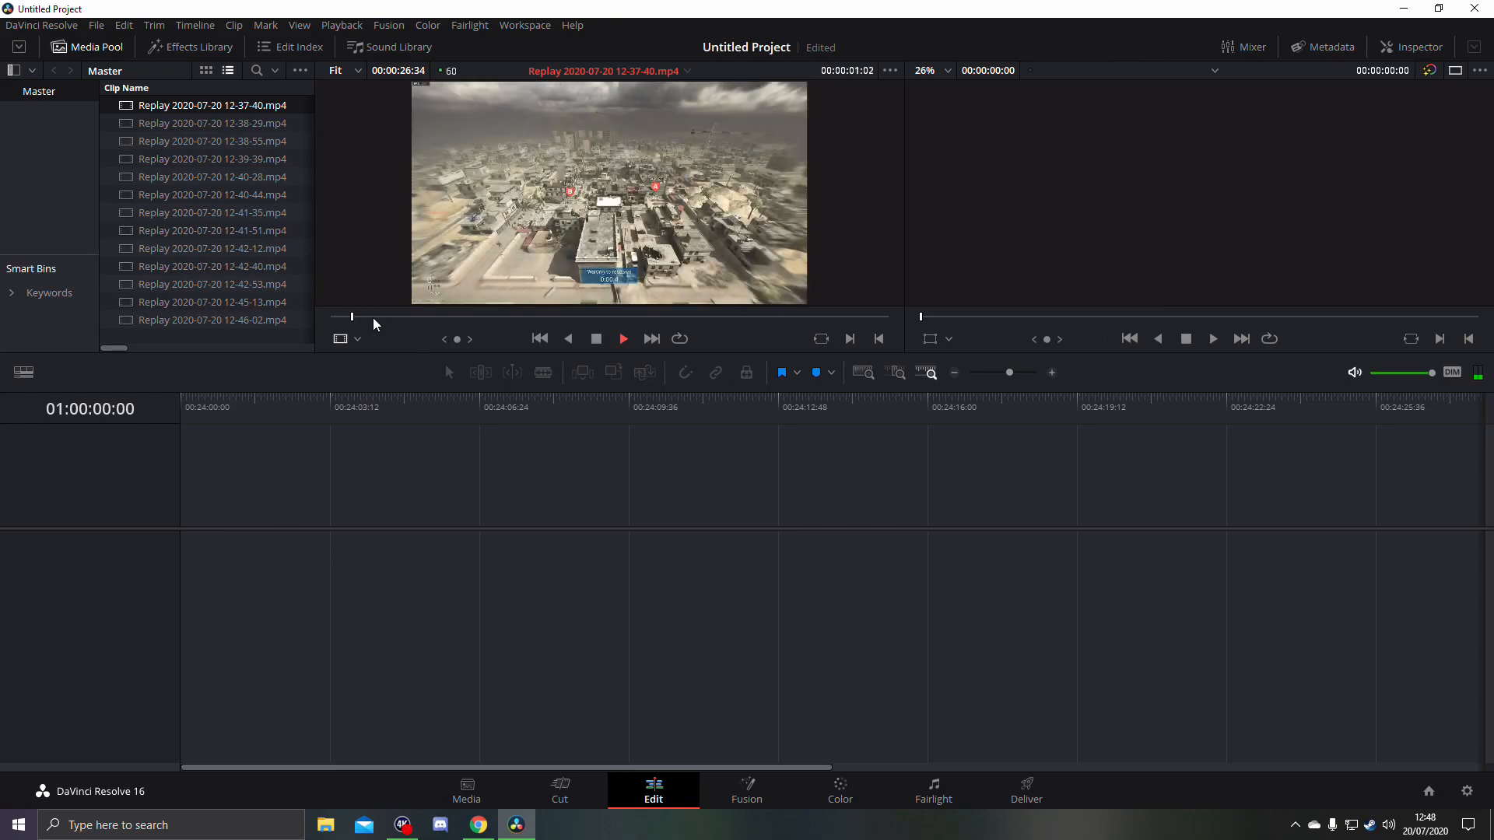
drag(424, 317, 730, 320)
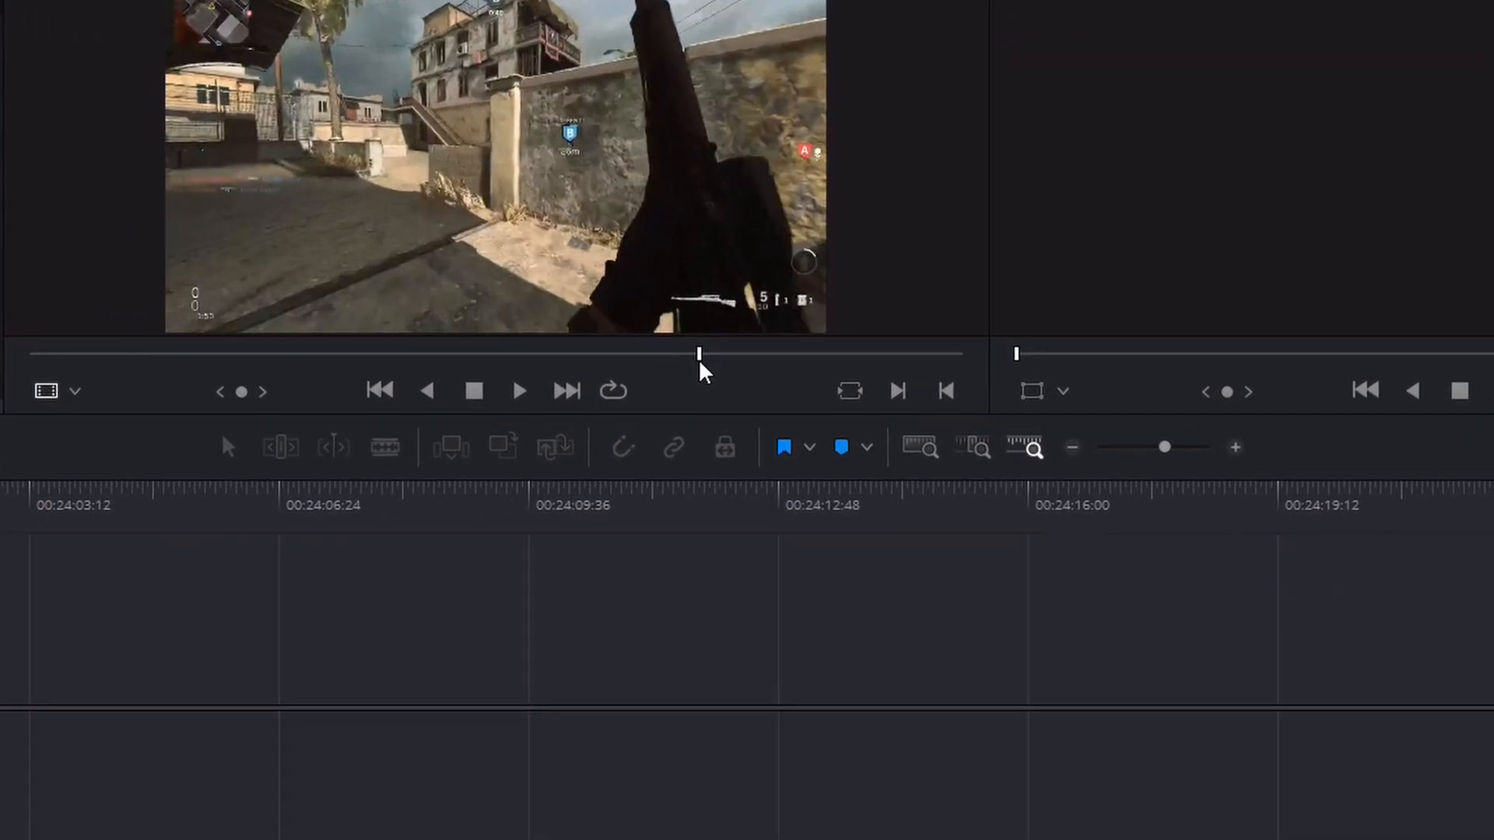
key(space)
key(i)
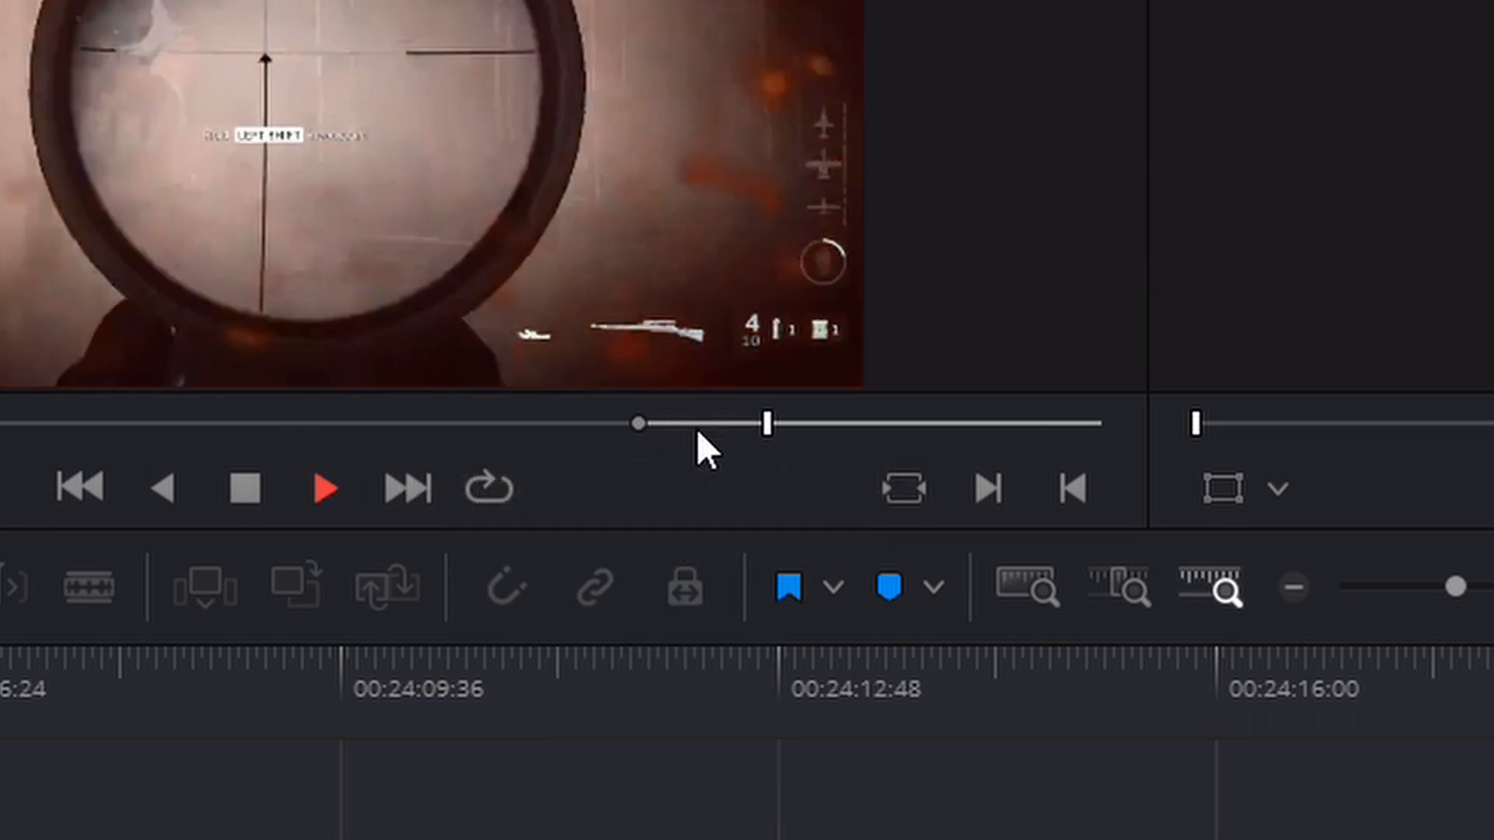
key(o)
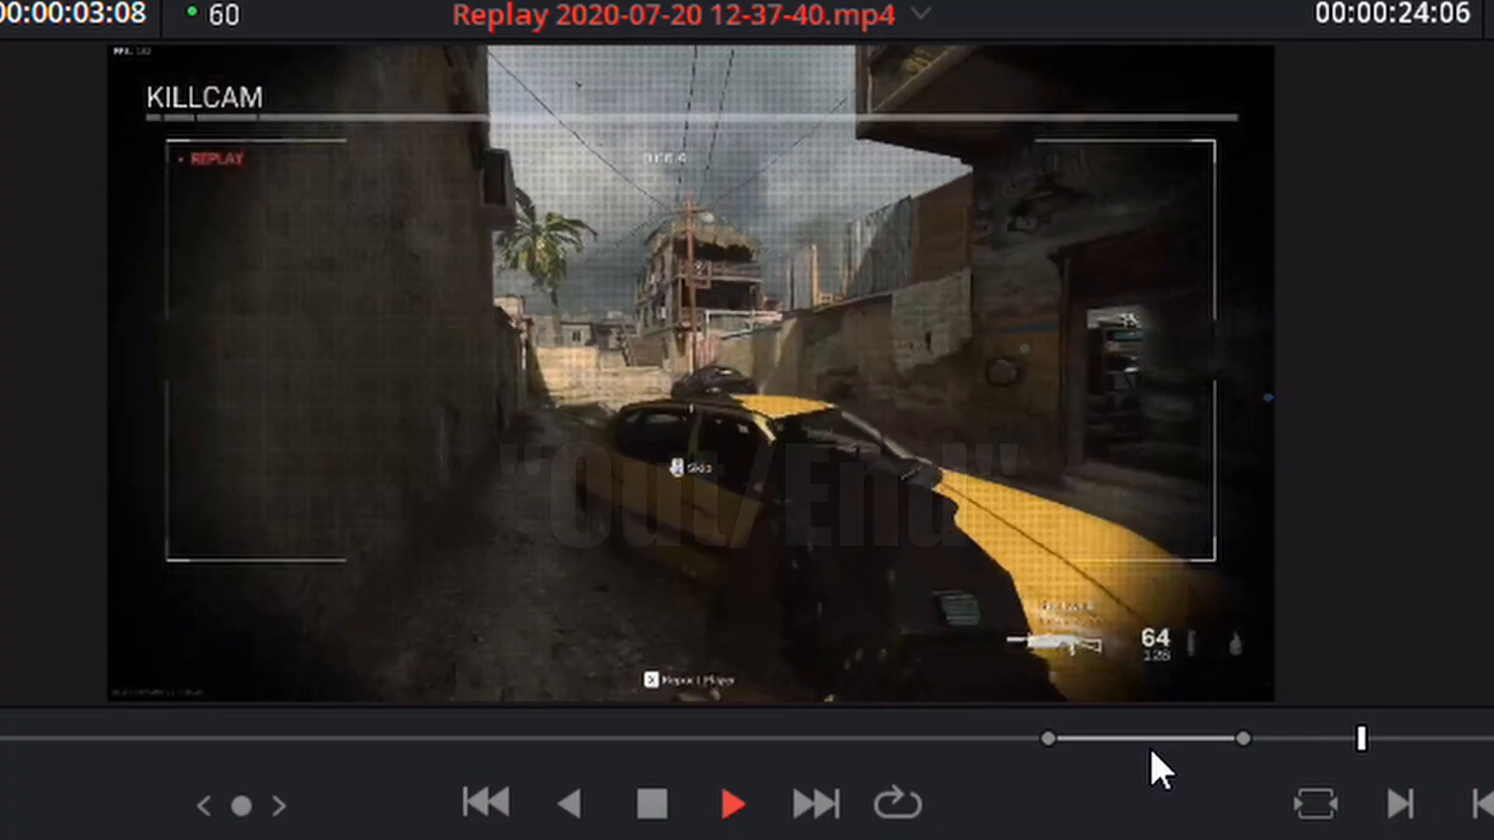
key(o)
key(space)
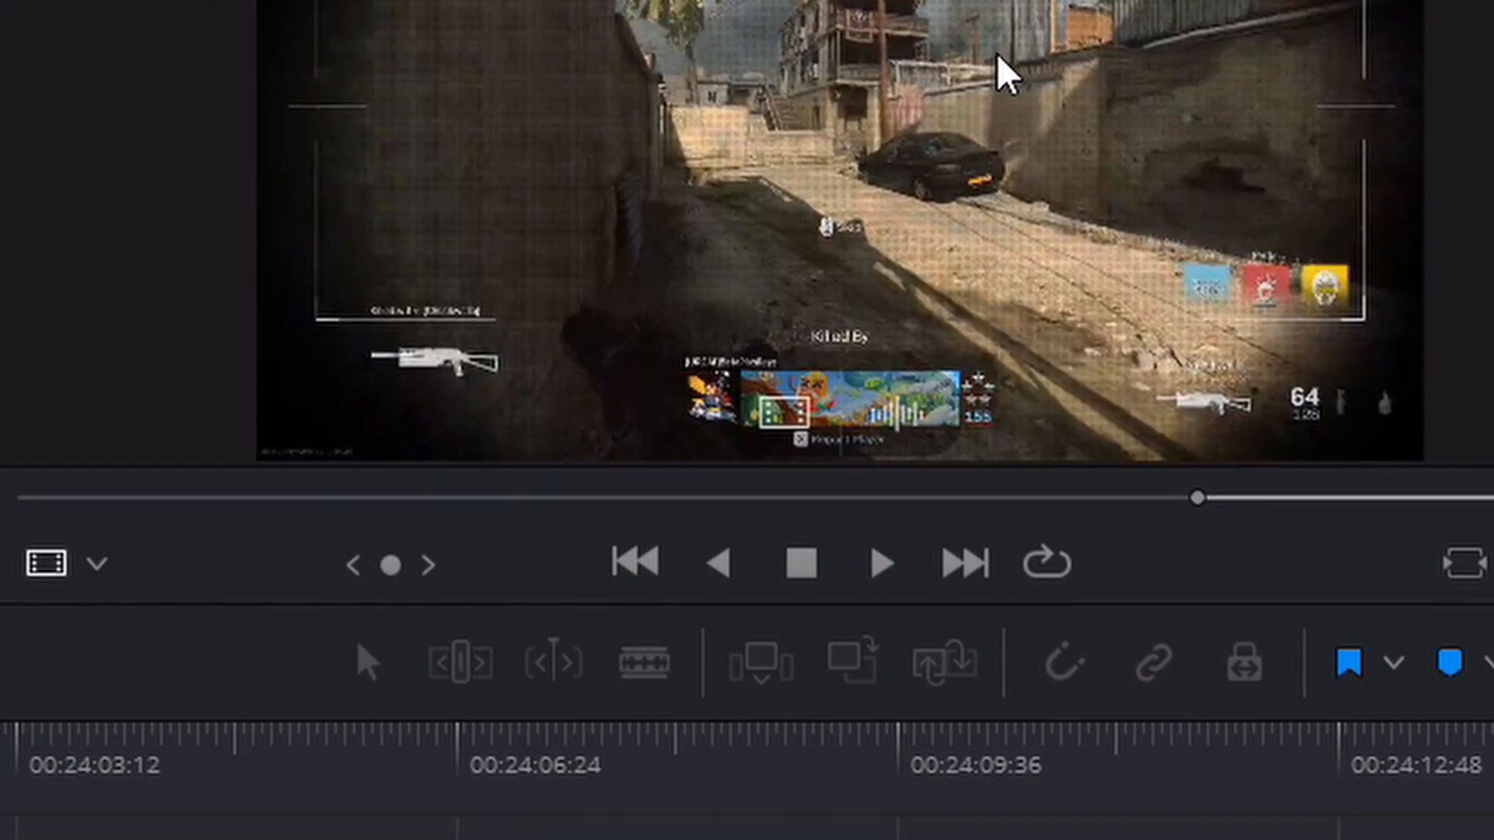
- Place the marked section of the 12-37-40 replay at the start of a new timeline and scrub through it
drag(849, 296, 156, 578)
drag(303, 175, 464, 256)
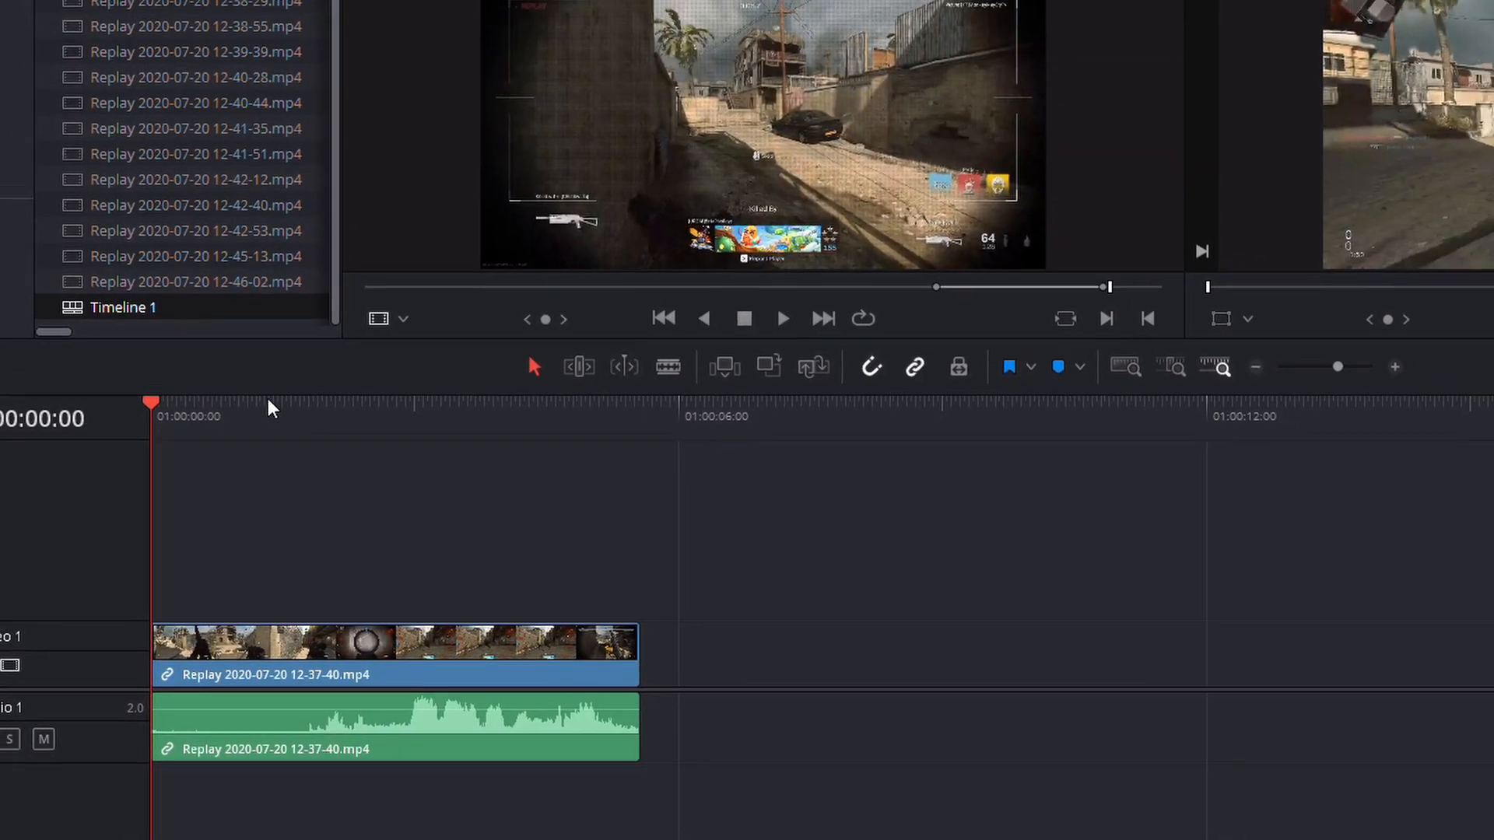
mouse_move(340, 437)
mouse_down()
mouse_move(279, 451)
mouse_move(288, 468)
mouse_move(316, 447)
mouse_up()
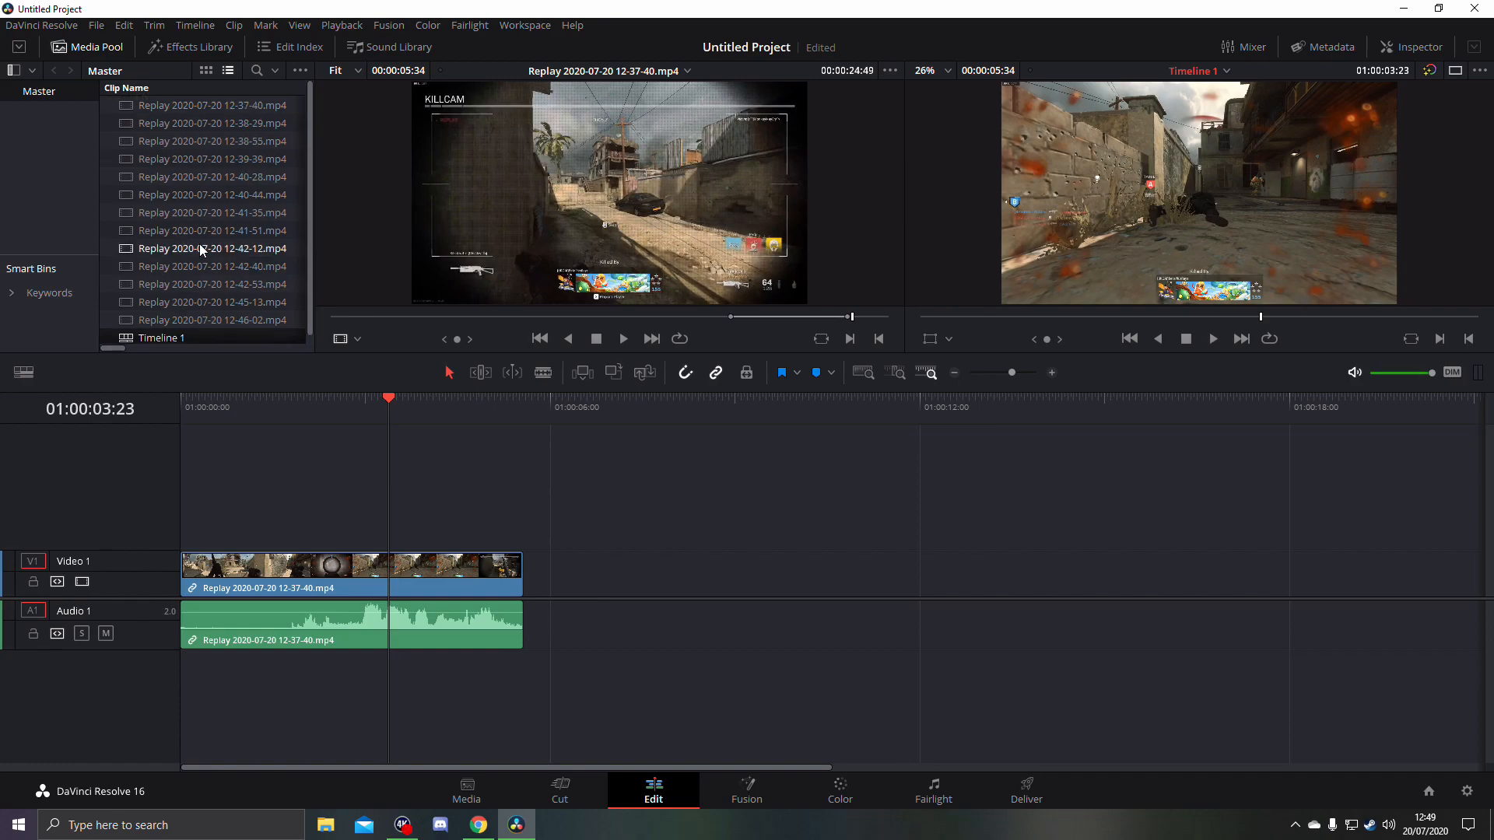
click(204, 124)
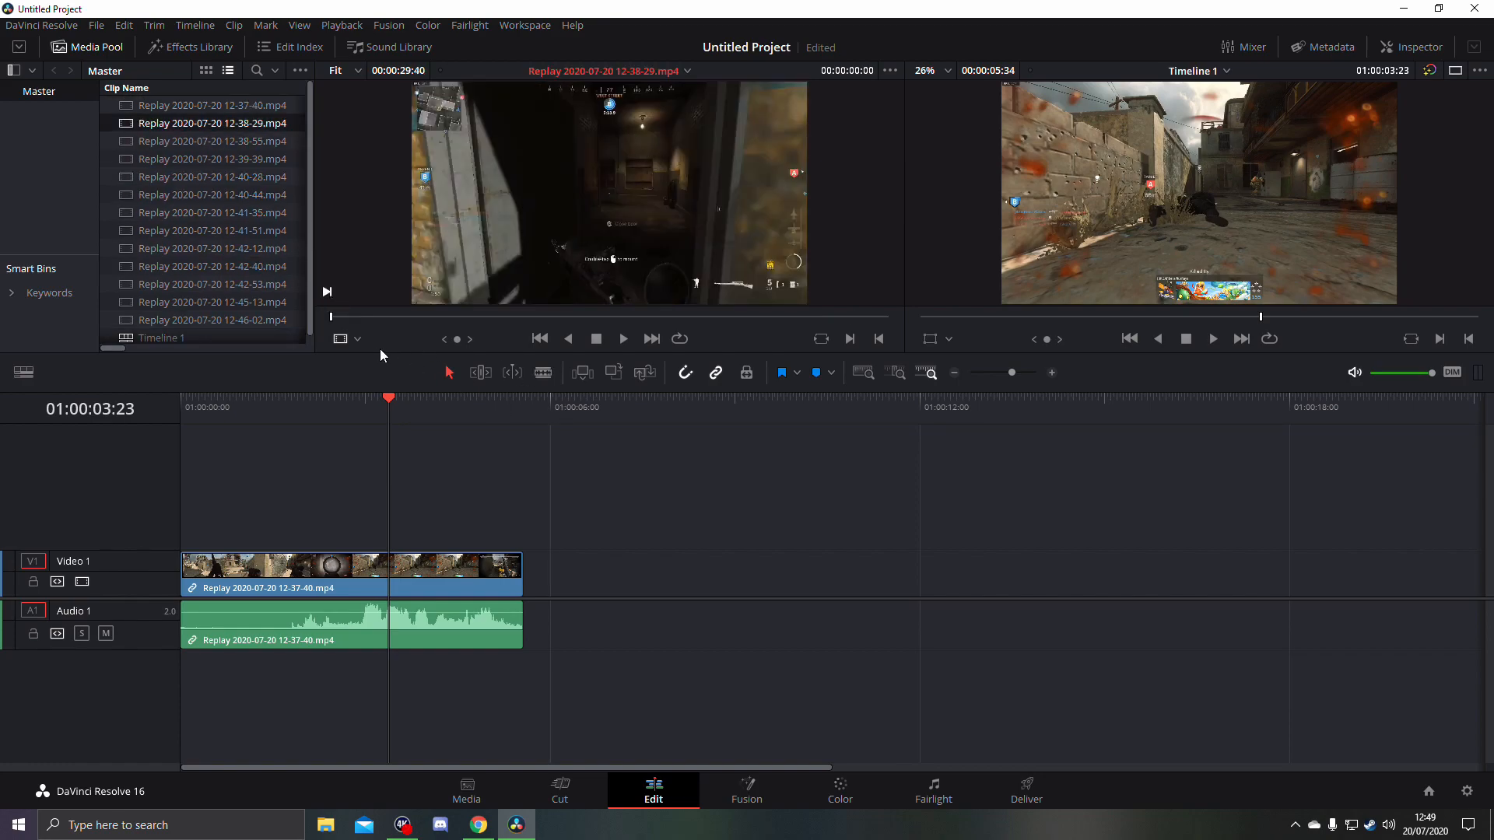
drag(347, 327, 544, 303)
key(i)
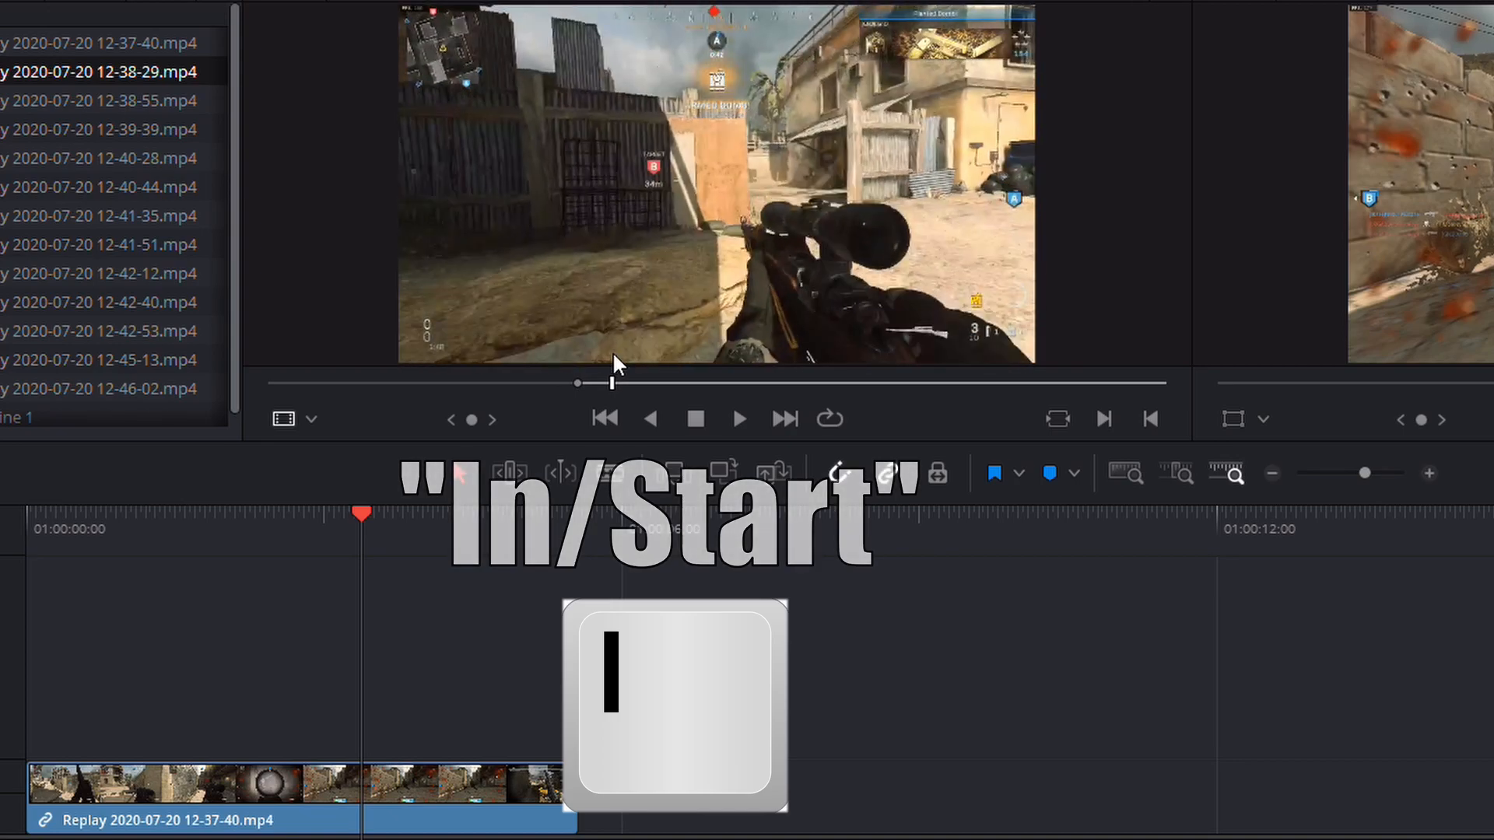
drag(614, 355, 627, 351)
key(space)
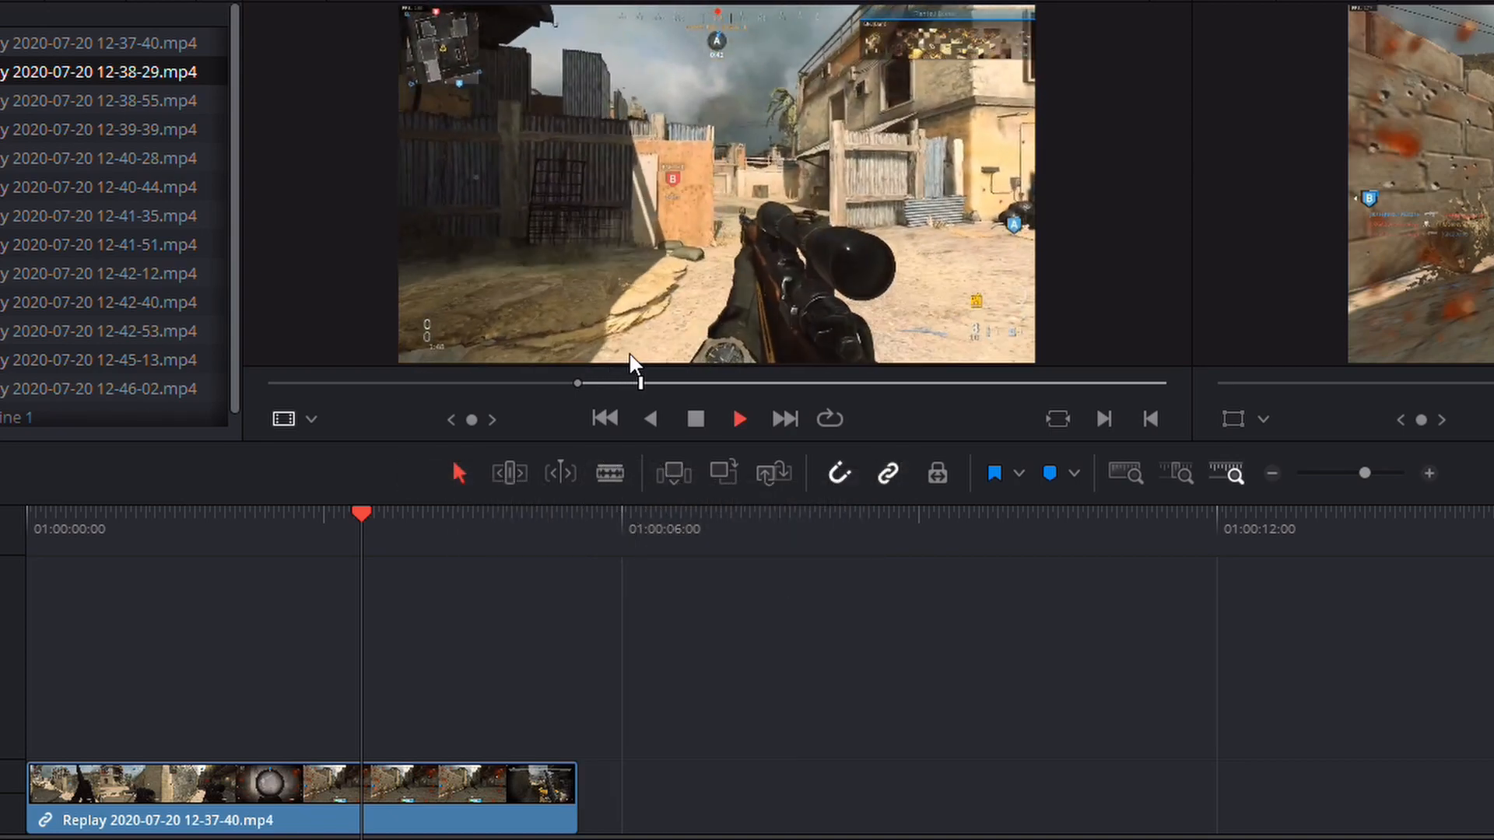
key(space)
key(o)
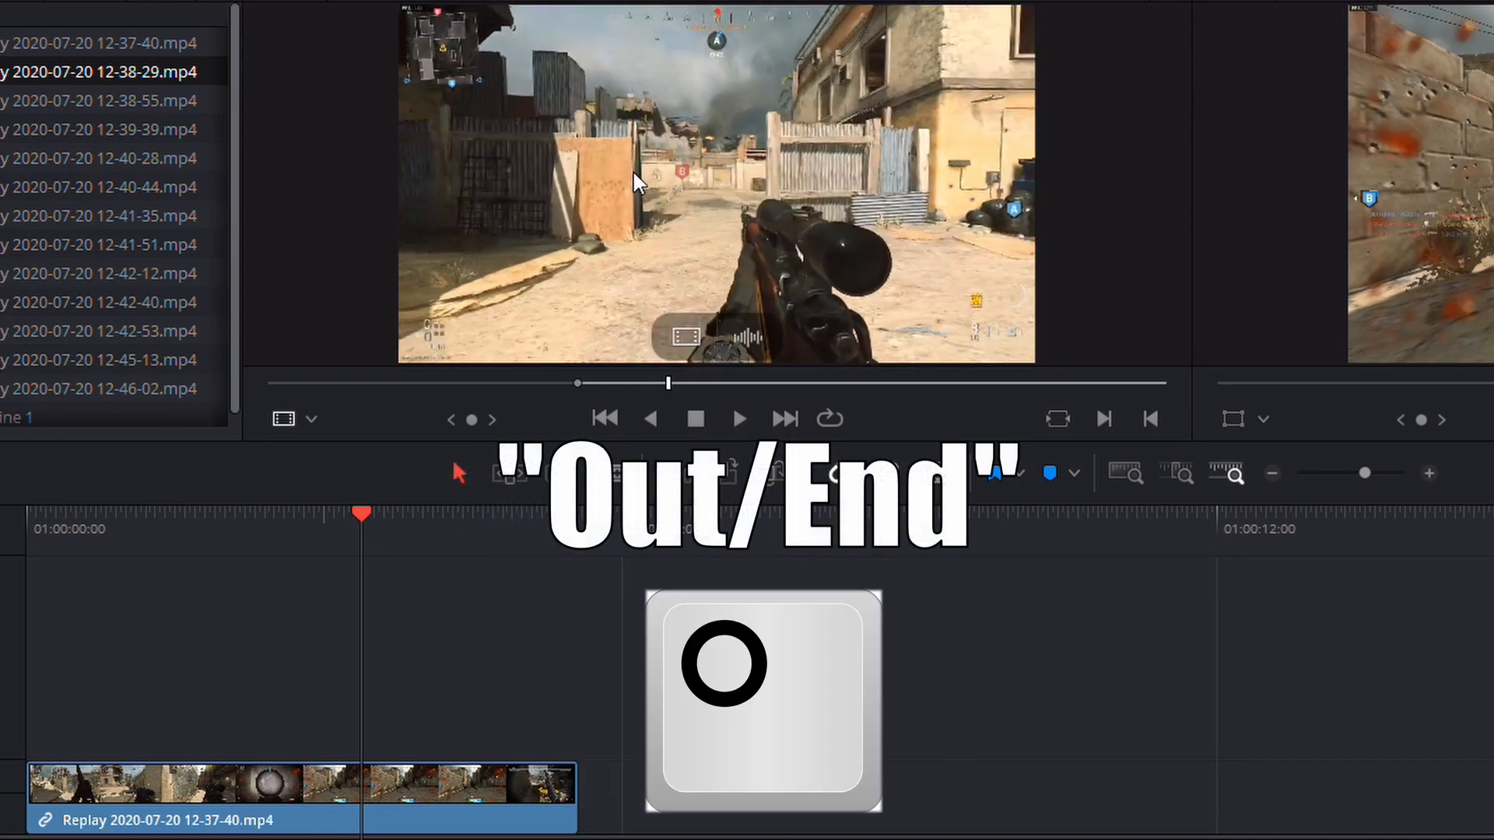
drag(785, 533, 595, 805)
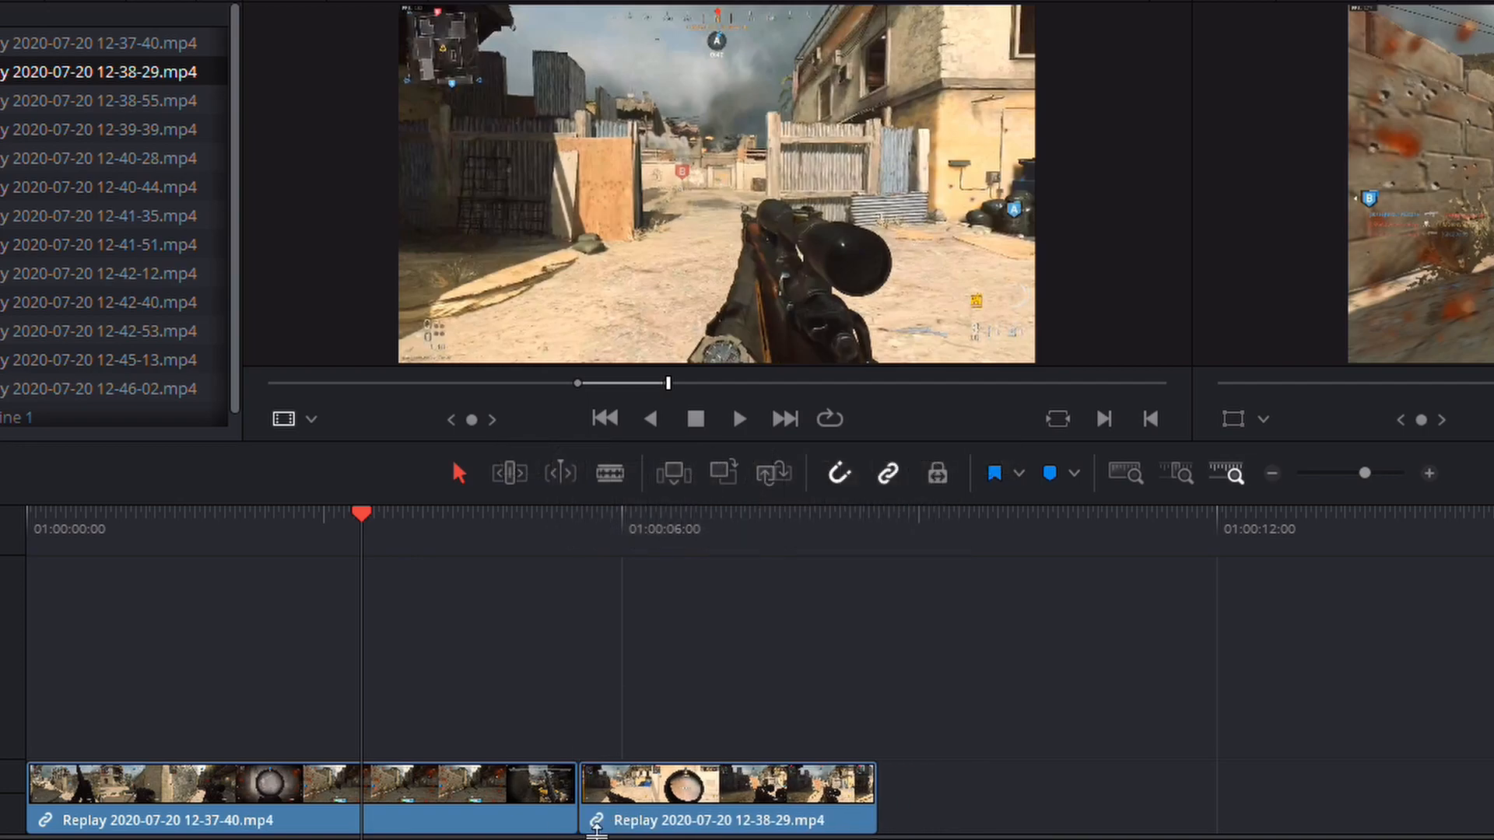
double_click(150, 109)
drag(270, 383, 262, 386)
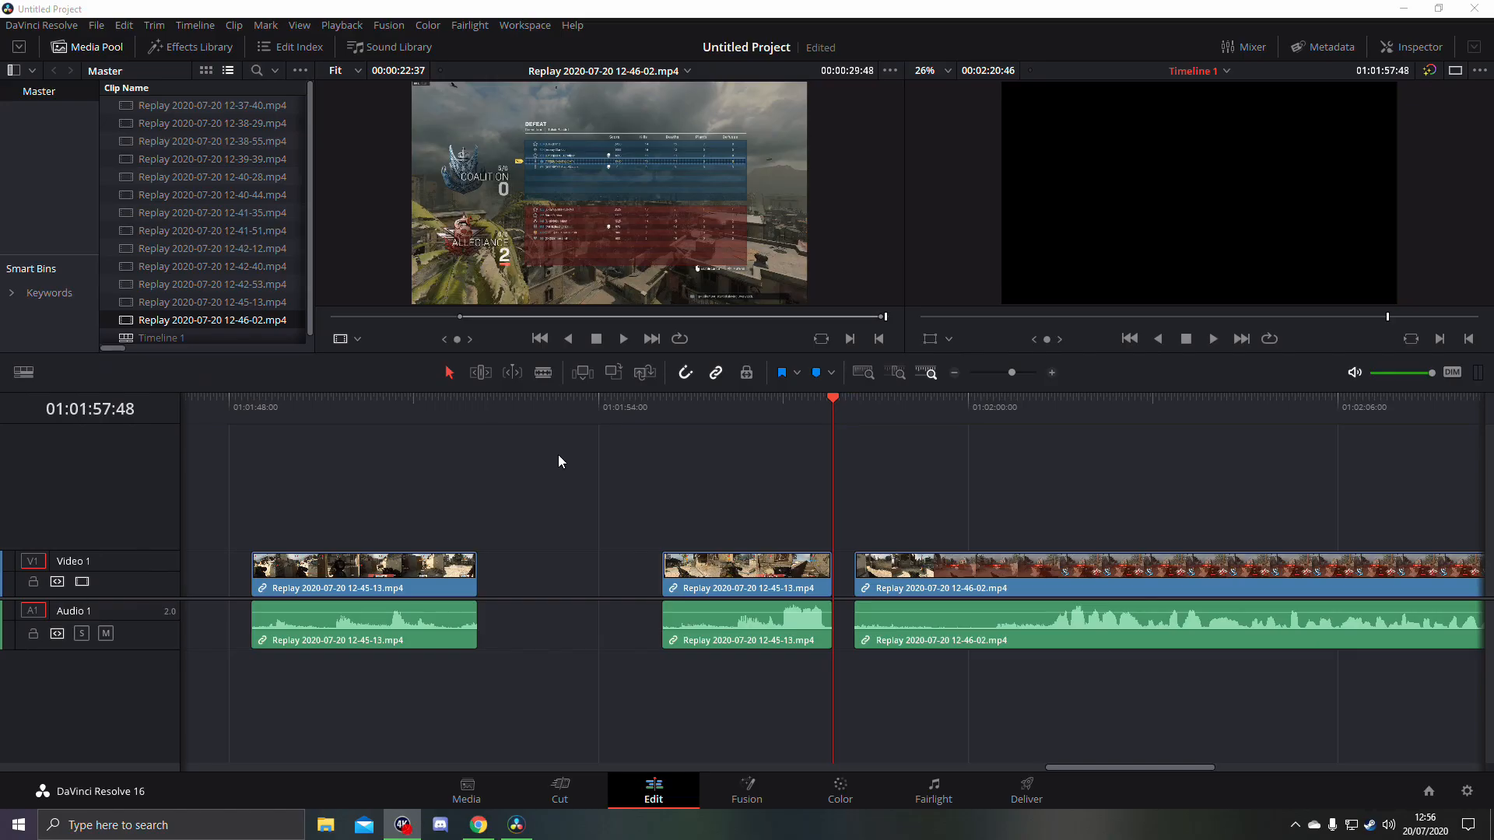
- Show the whole timeline with all placed clips and scrub through its first minute
drag(1084, 767, 568, 750)
click(955, 375)
click(955, 375)
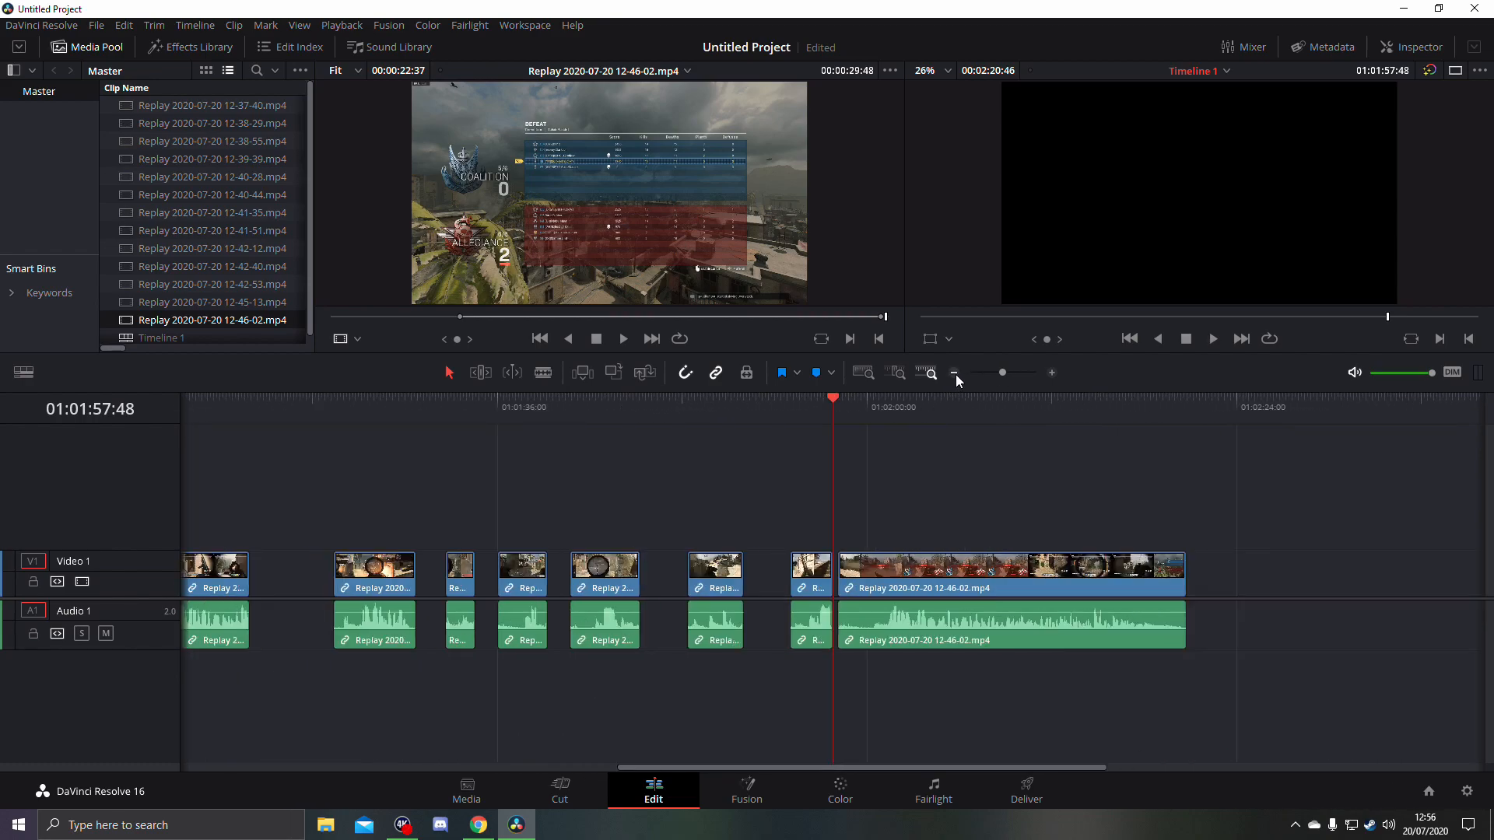
drag(786, 769, 535, 773)
click(955, 375)
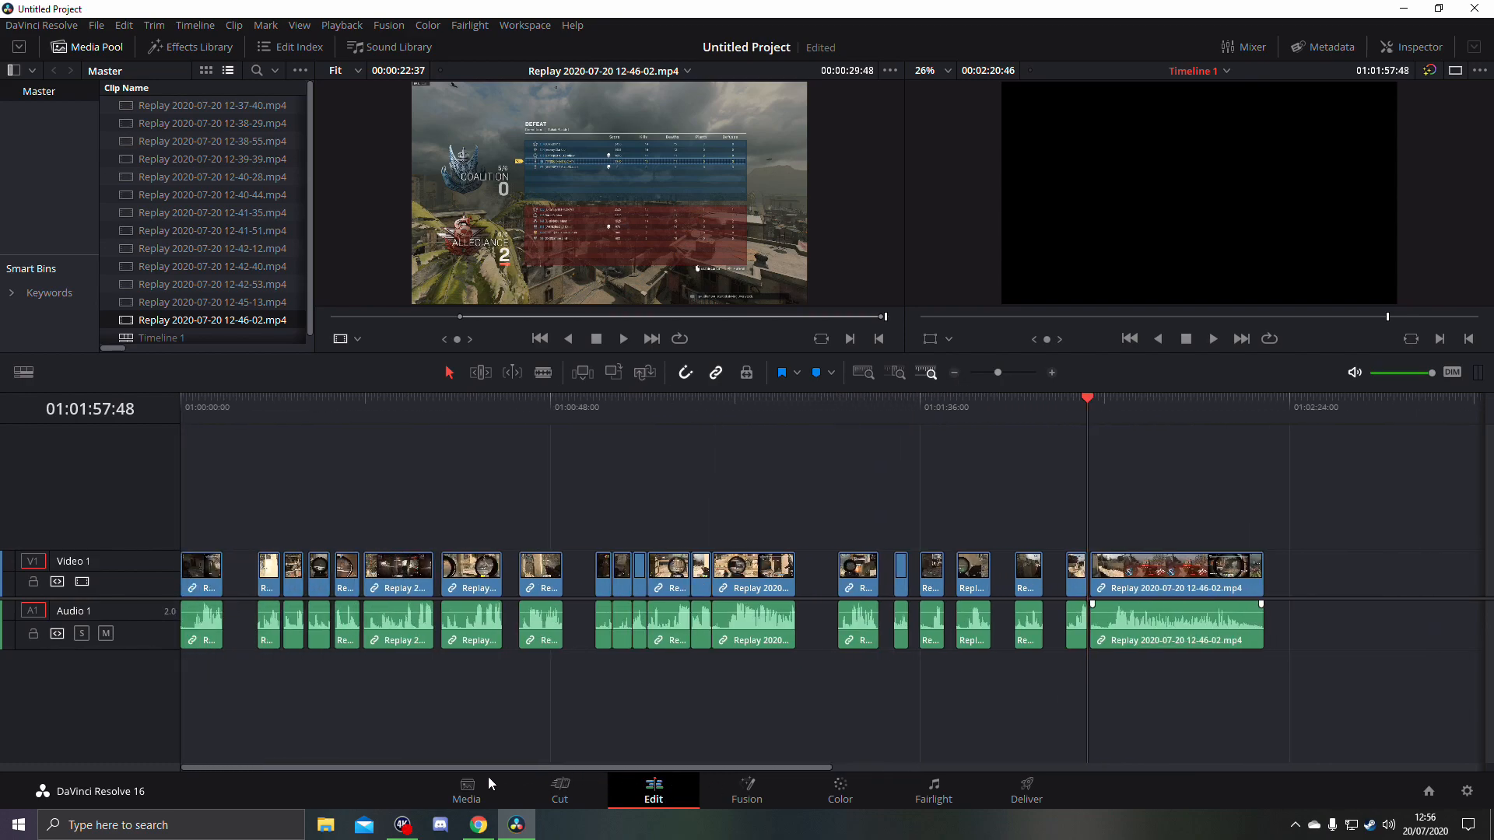
drag(193, 405, 390, 411)
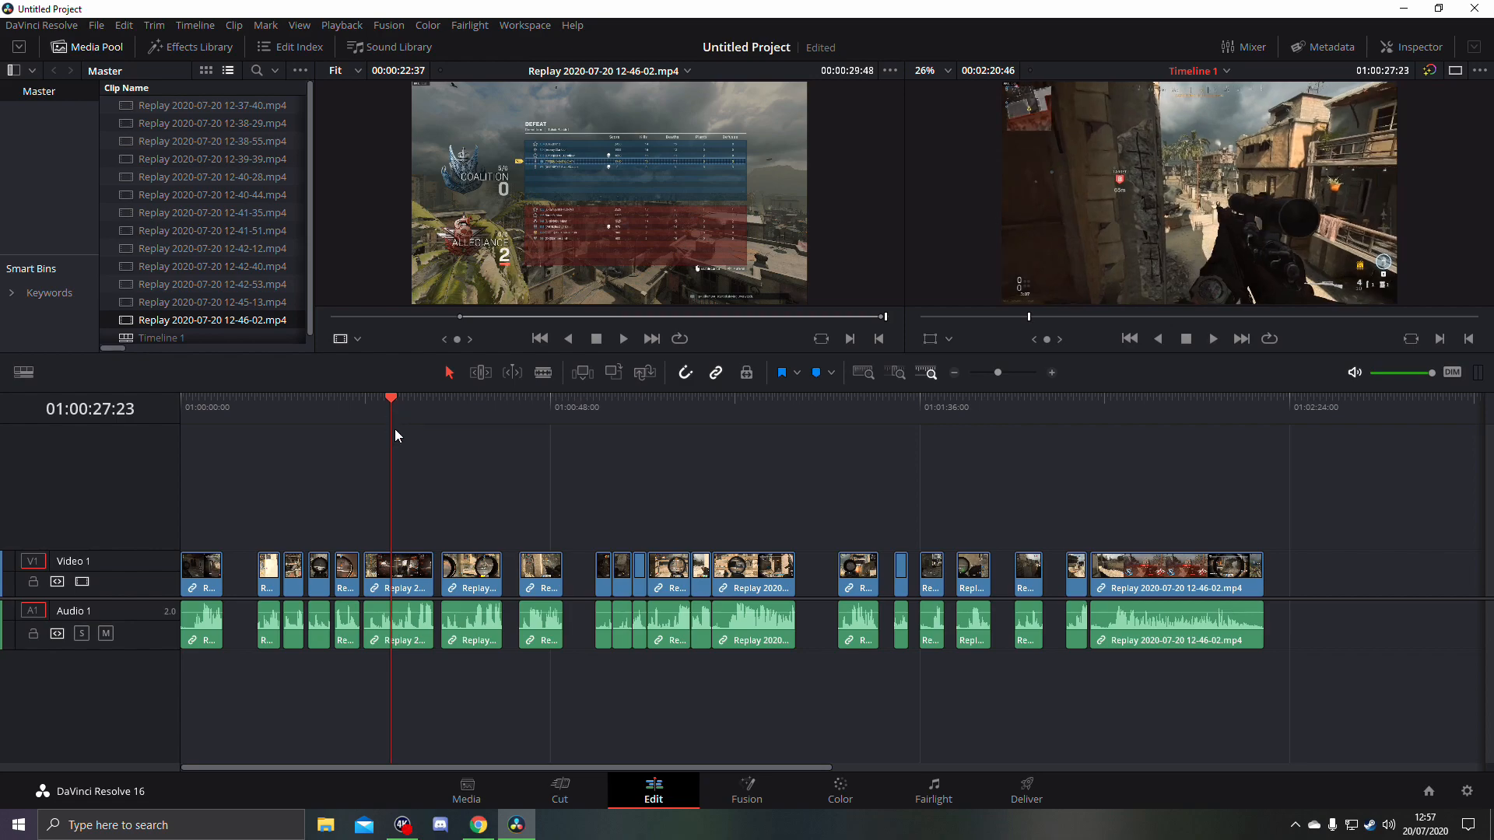
drag(467, 406, 636, 403)
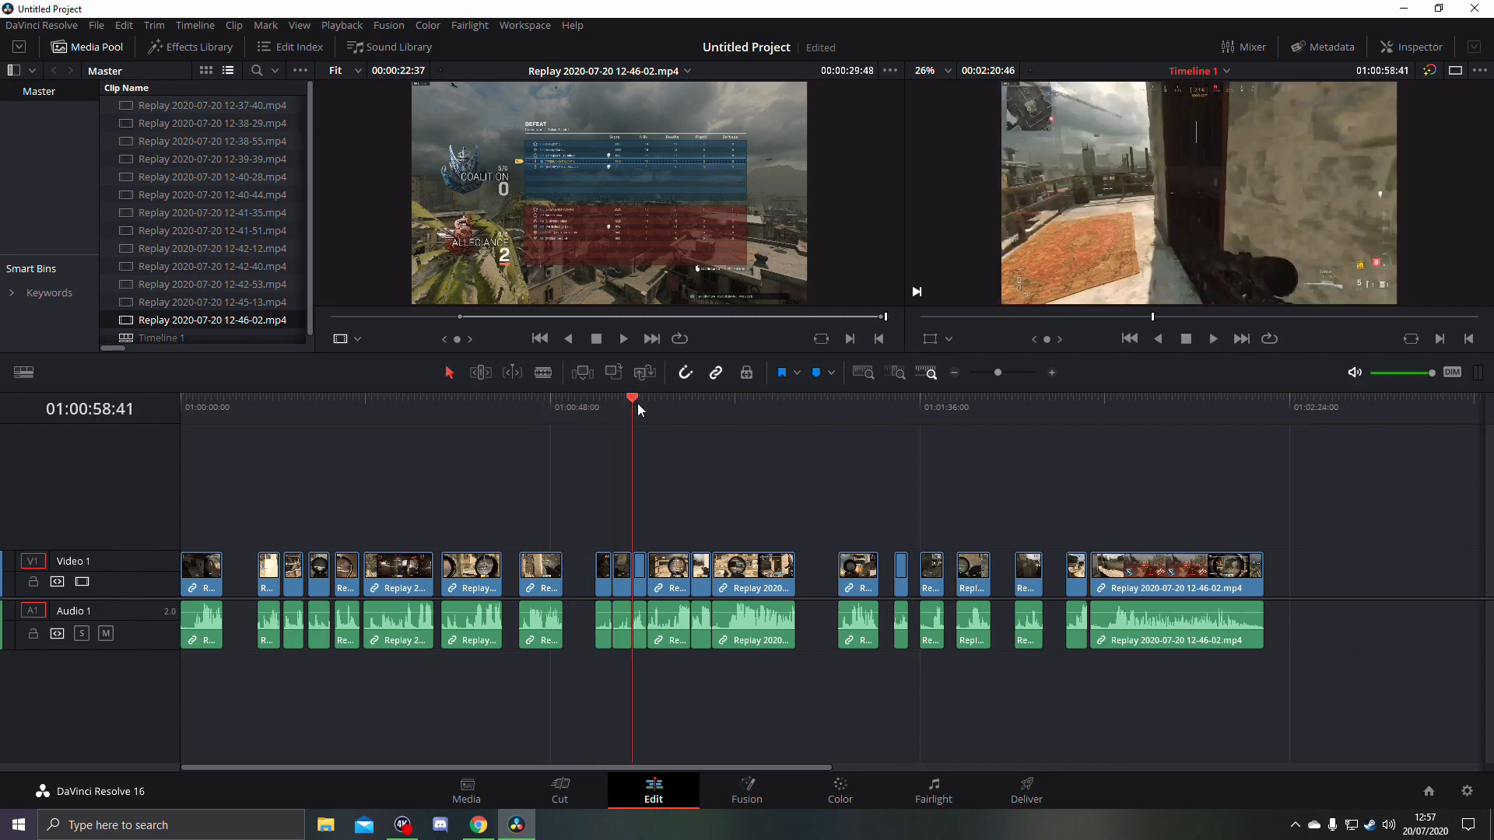
- Move all timeline clips about 24 seconds later and place the first Making Gaming Vids - V.mp4 subclip at the start
drag(204, 520, 1293, 696)
drag(739, 576, 921, 598)
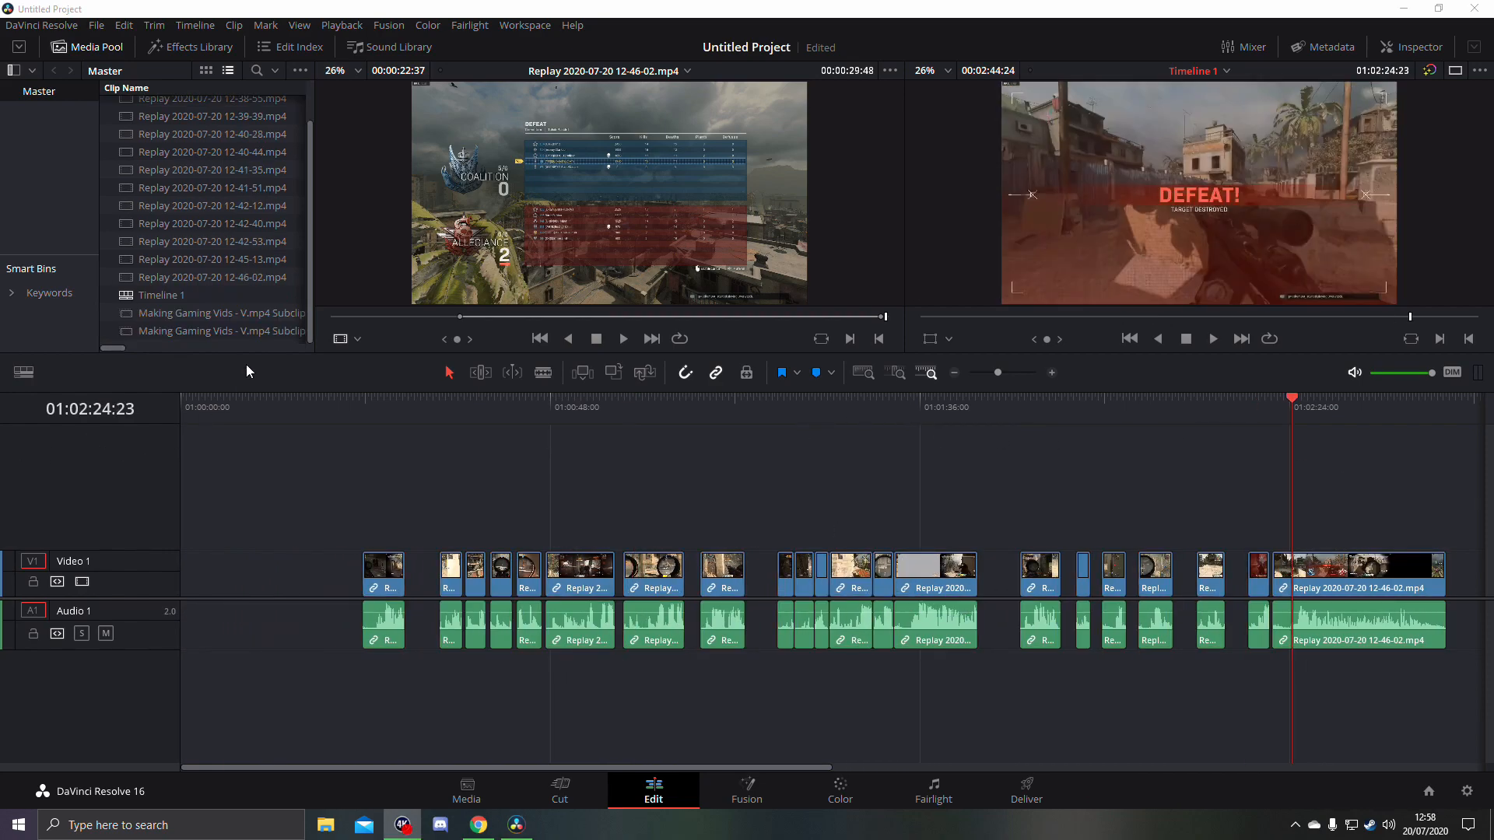
drag(234, 313, 183, 560)
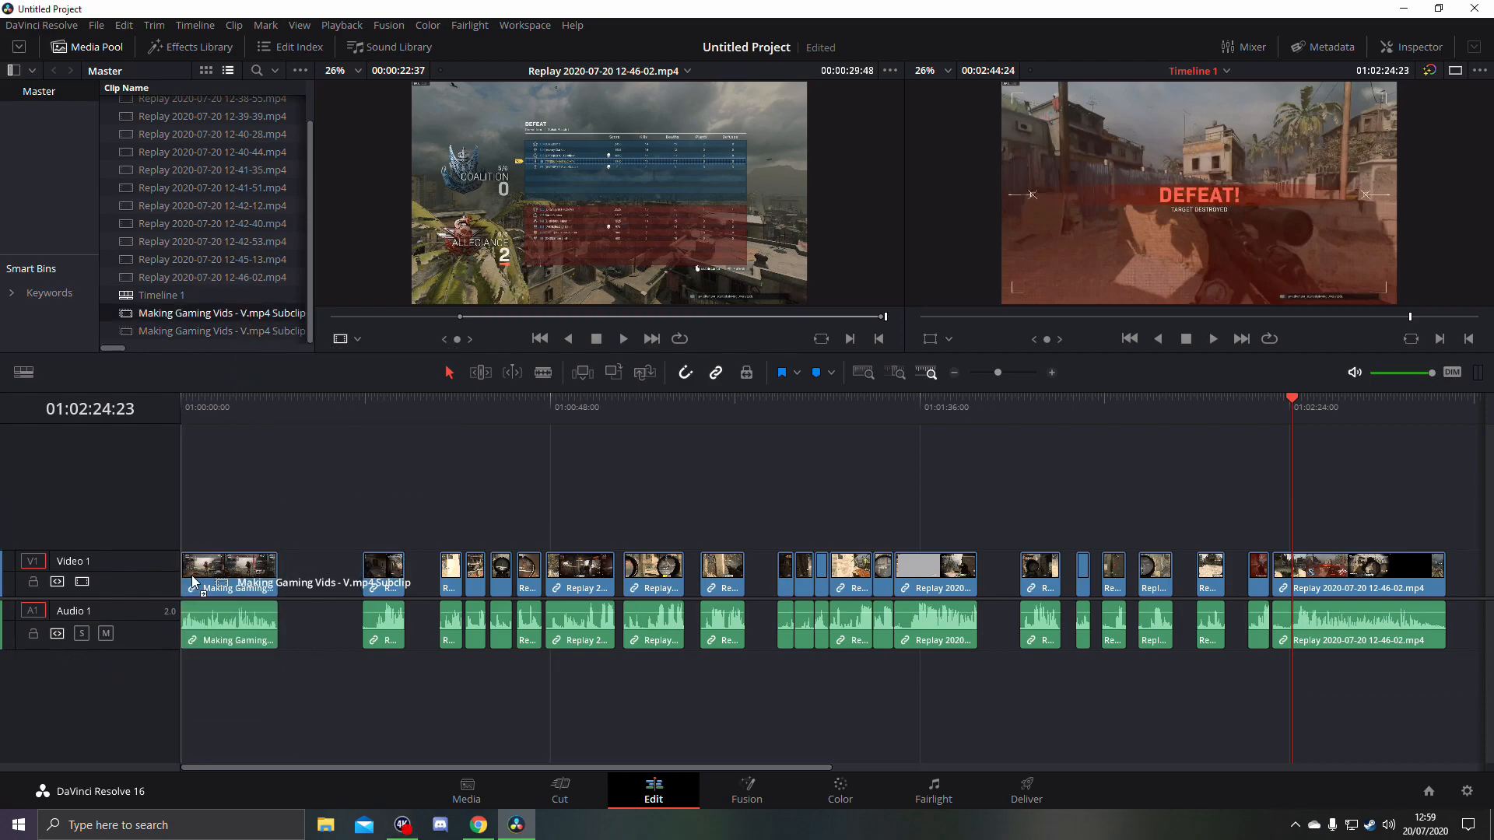
- Move all replay clips about 7 seconds later and place the second Making Gaming Vids subclip directly after the first
drag(329, 490, 1279, 735)
drag(802, 768, 347, 739)
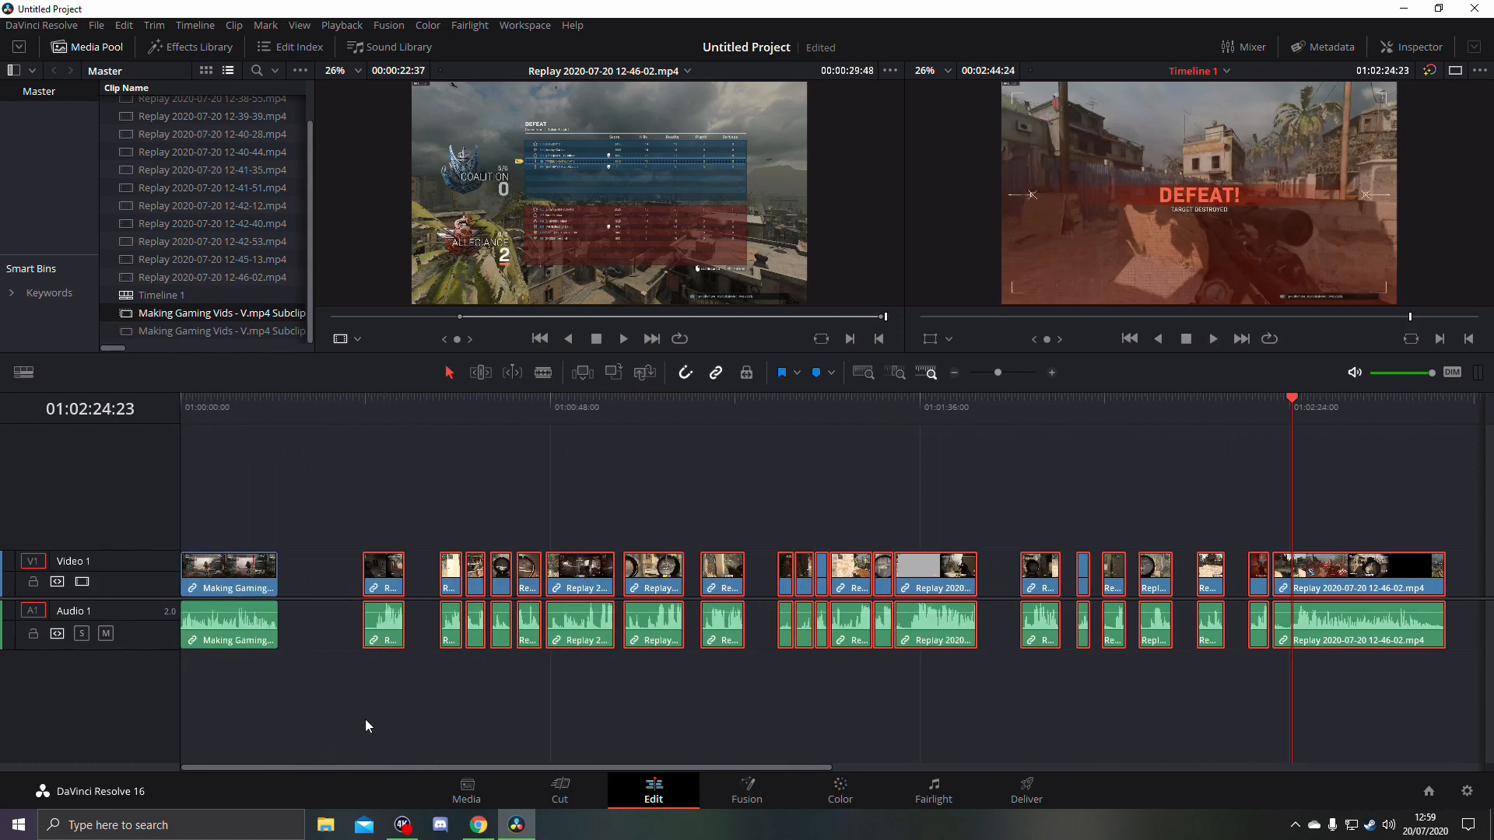
drag(382, 576, 440, 576)
drag(243, 332, 281, 571)
- Review the assembled timeline by scrubbing from the intro subclips through the replays and playing the last replay's defeat screen
click(211, 406)
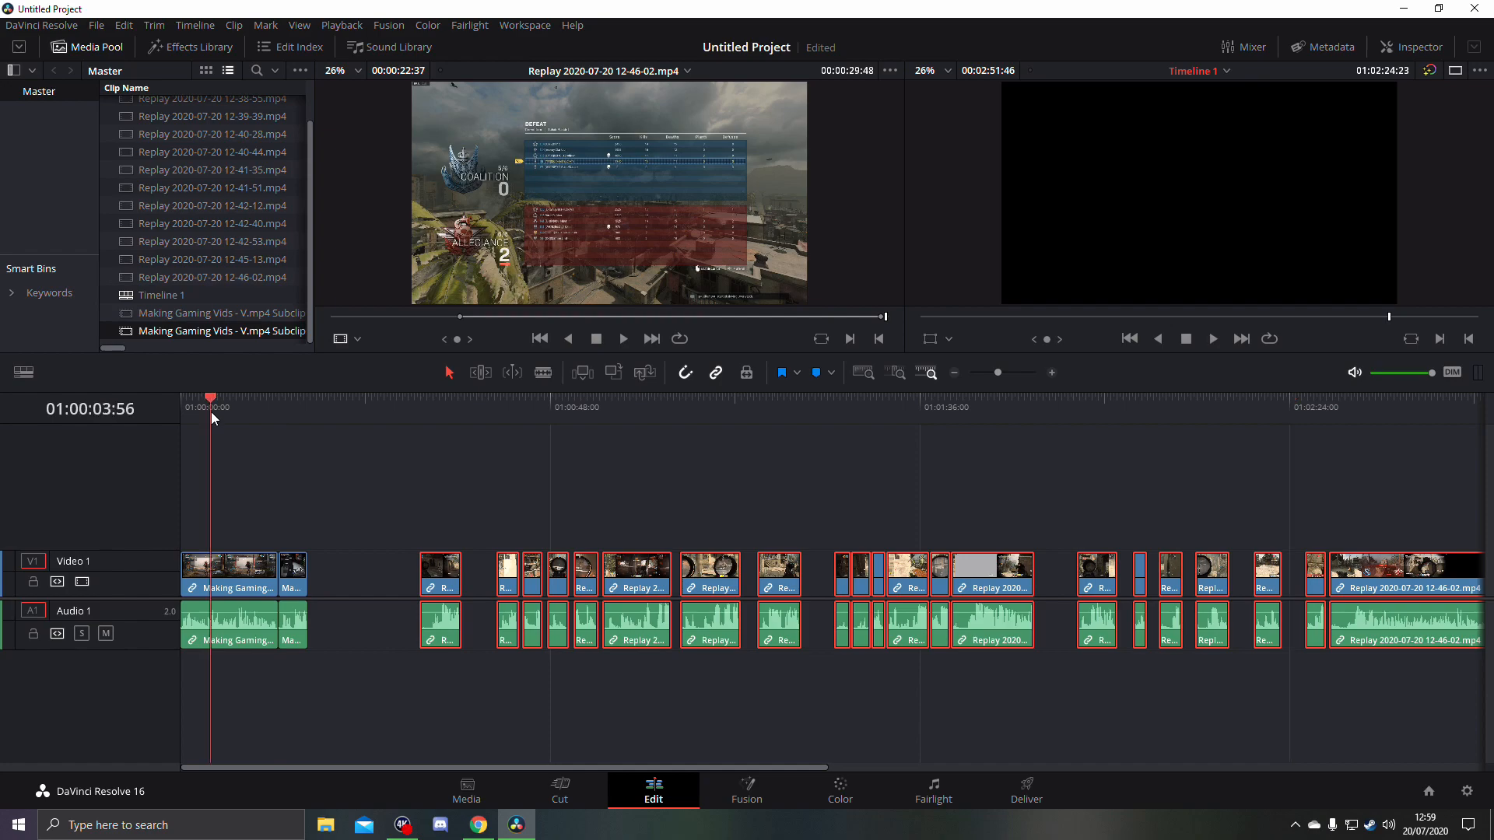
drag(240, 417, 277, 413)
drag(434, 422, 977, 404)
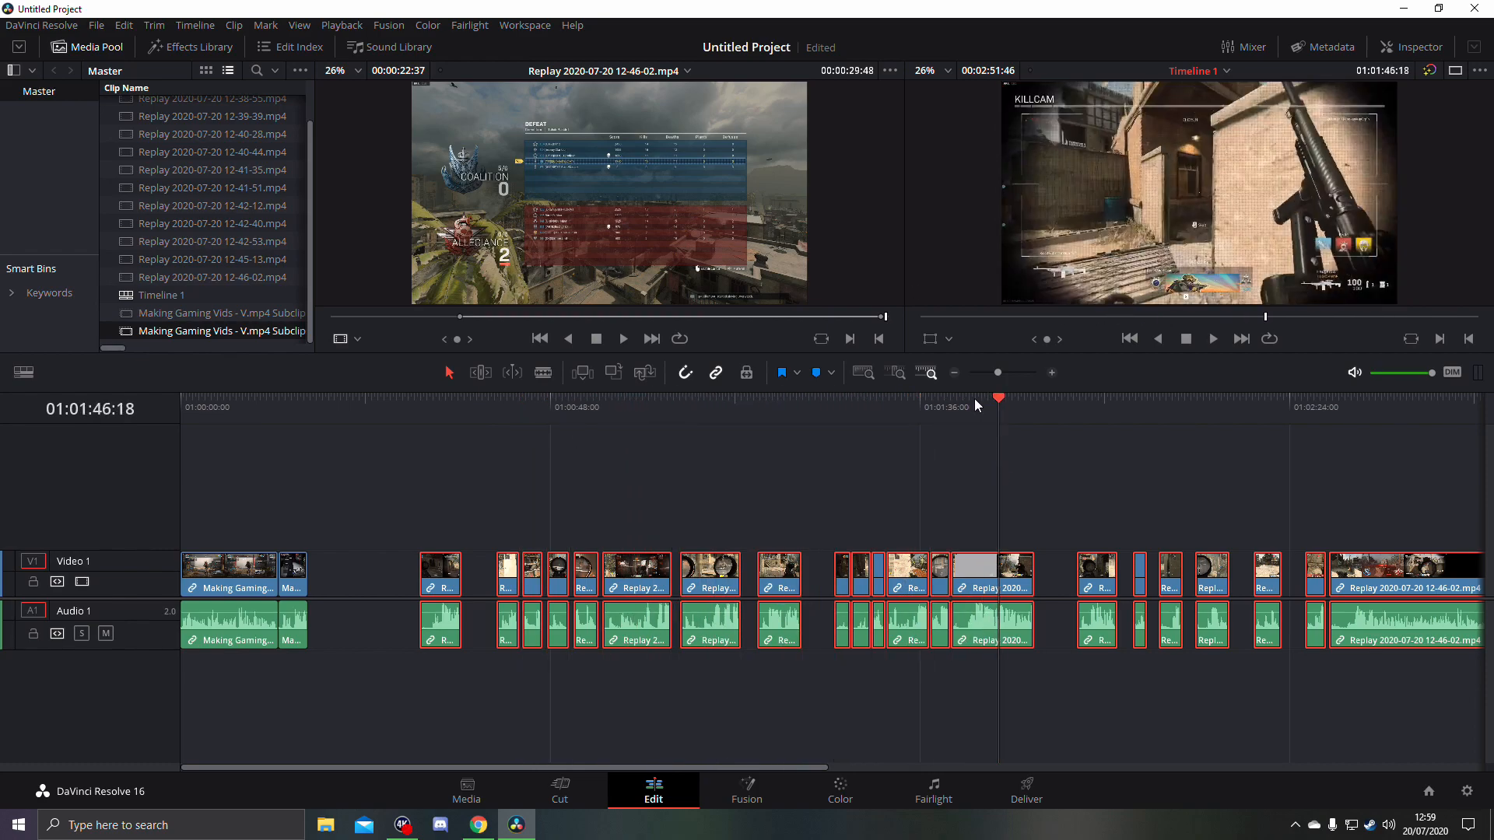
click(1346, 409)
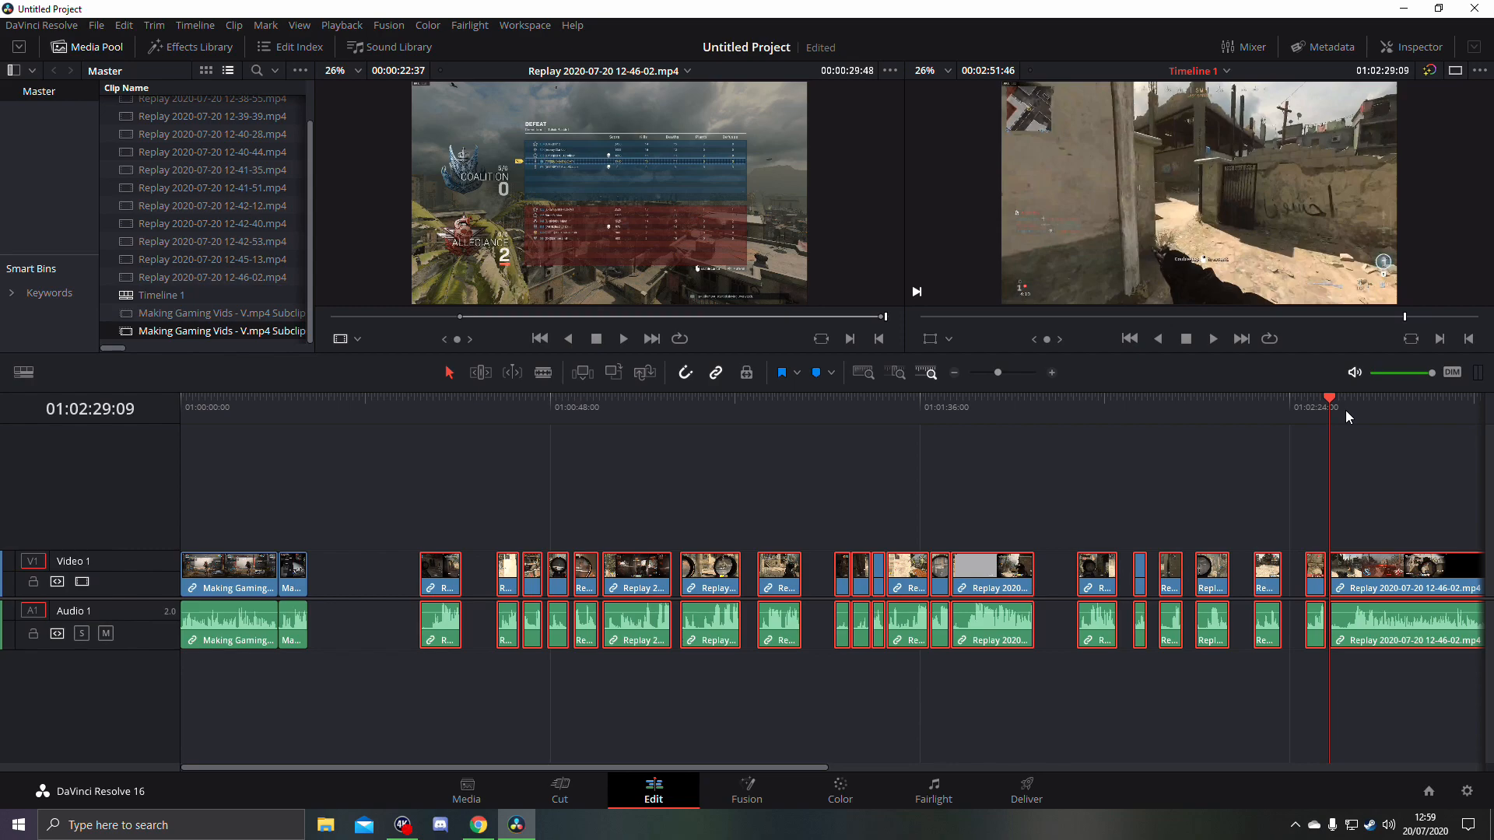
key(space)
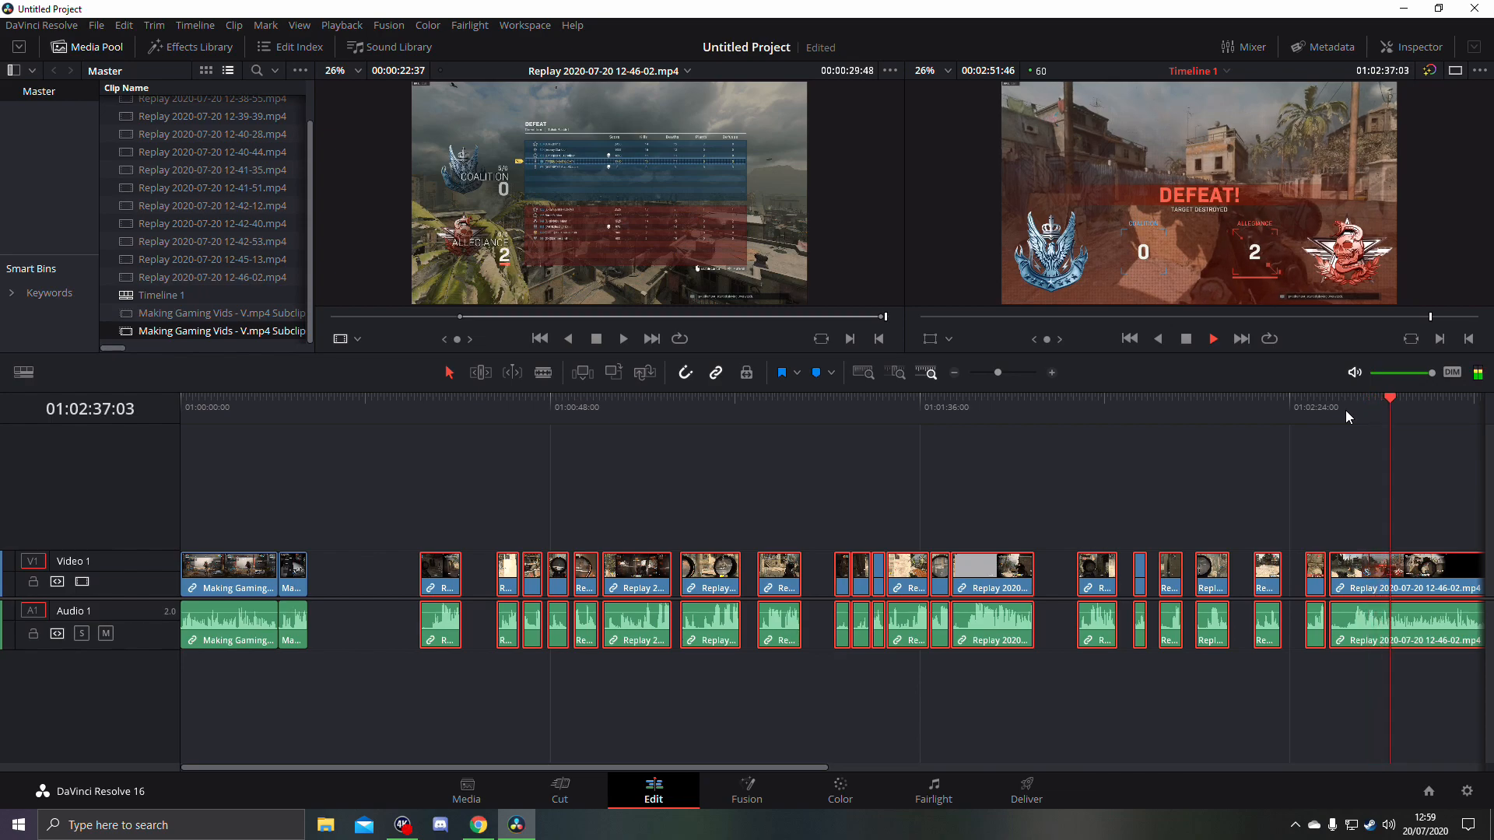
key(space)
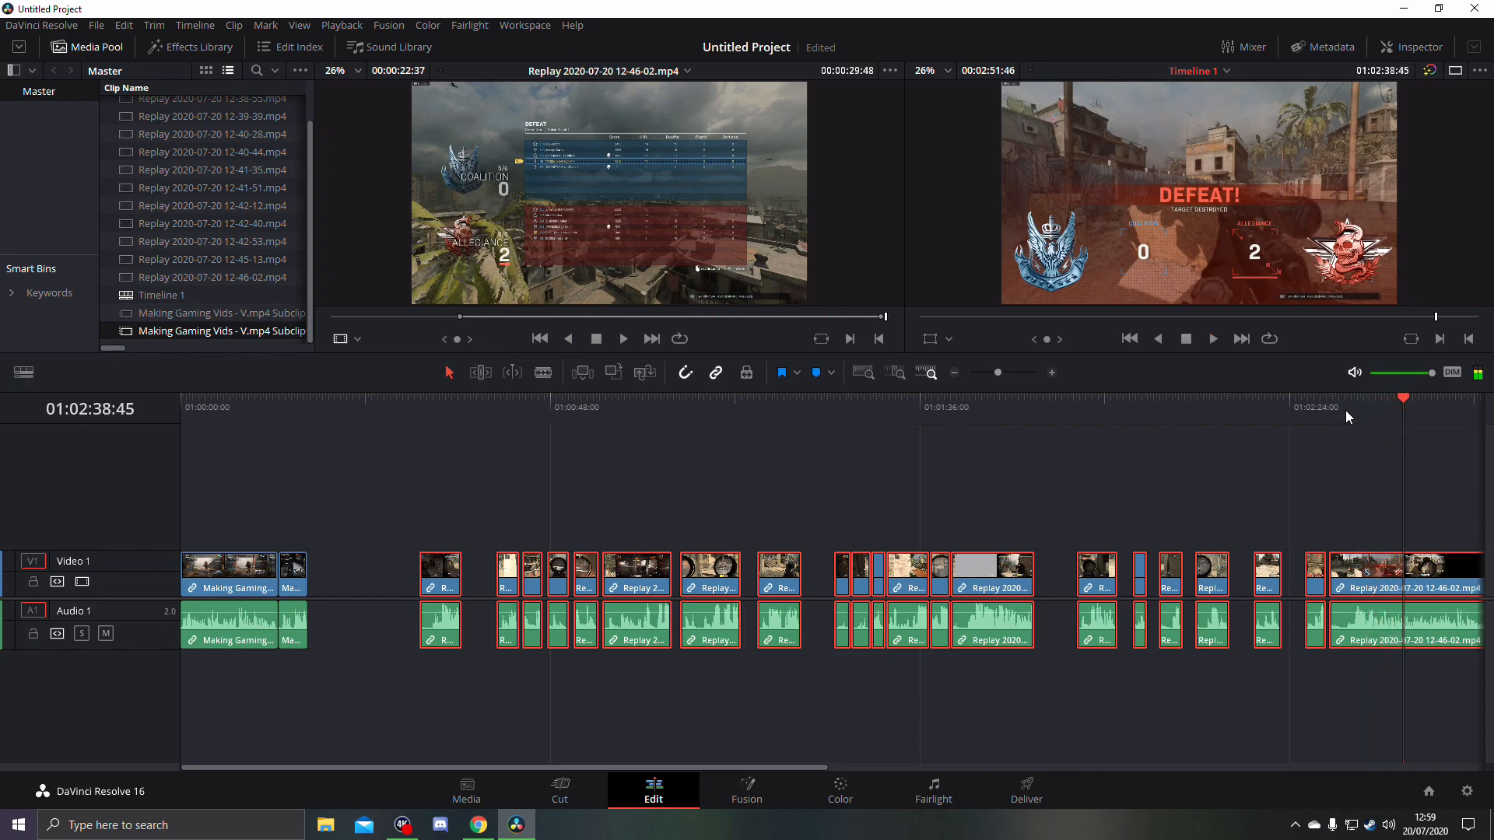
click(954, 373)
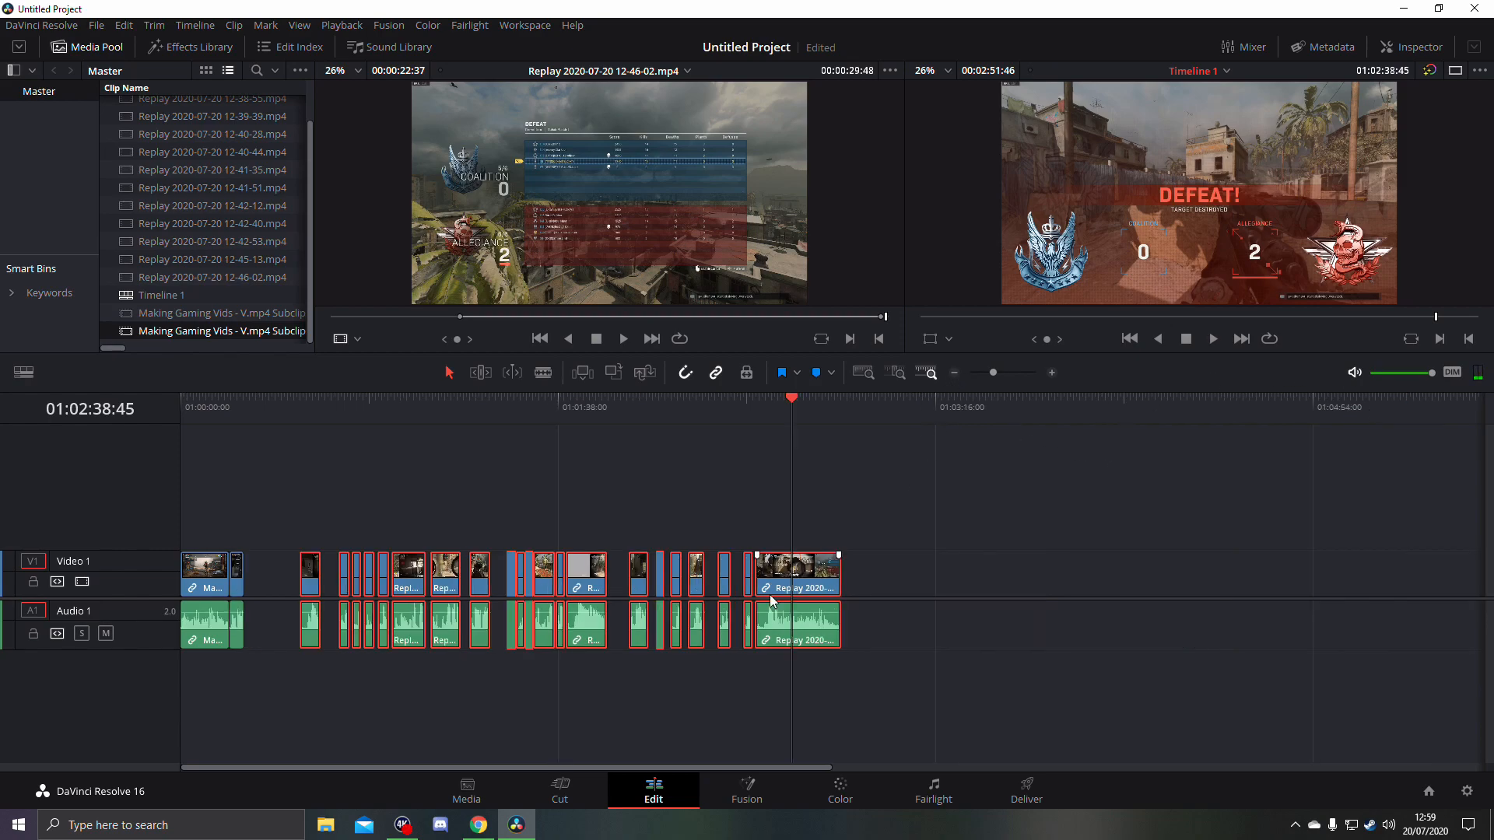
click(802, 412)
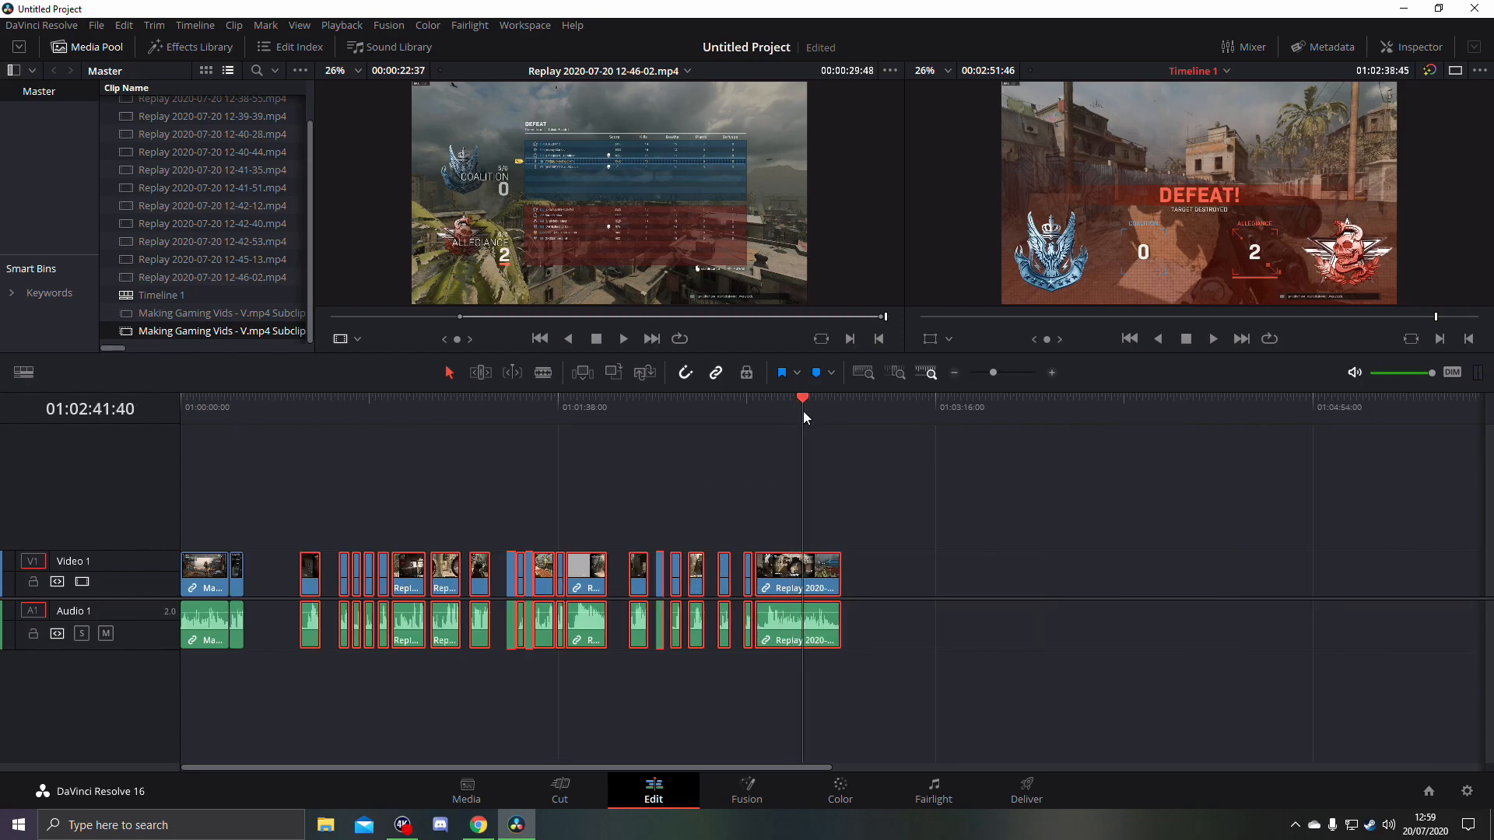
- Select the group of six adjoining replay clips in the middle of the timeline and scrub through it to the killcam
click(204, 408)
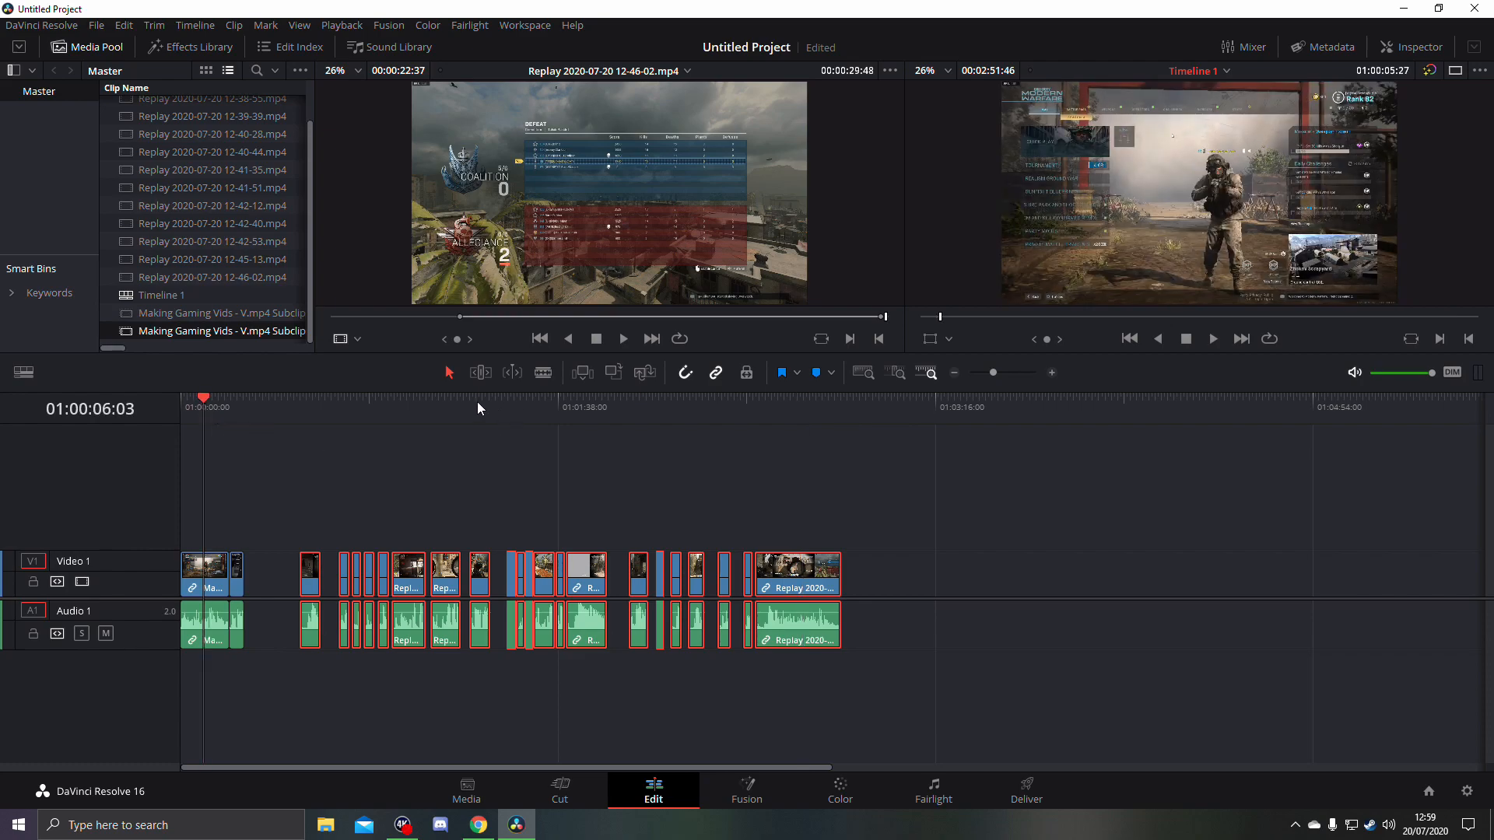
drag(292, 450, 747, 721)
drag(277, 488, 741, 704)
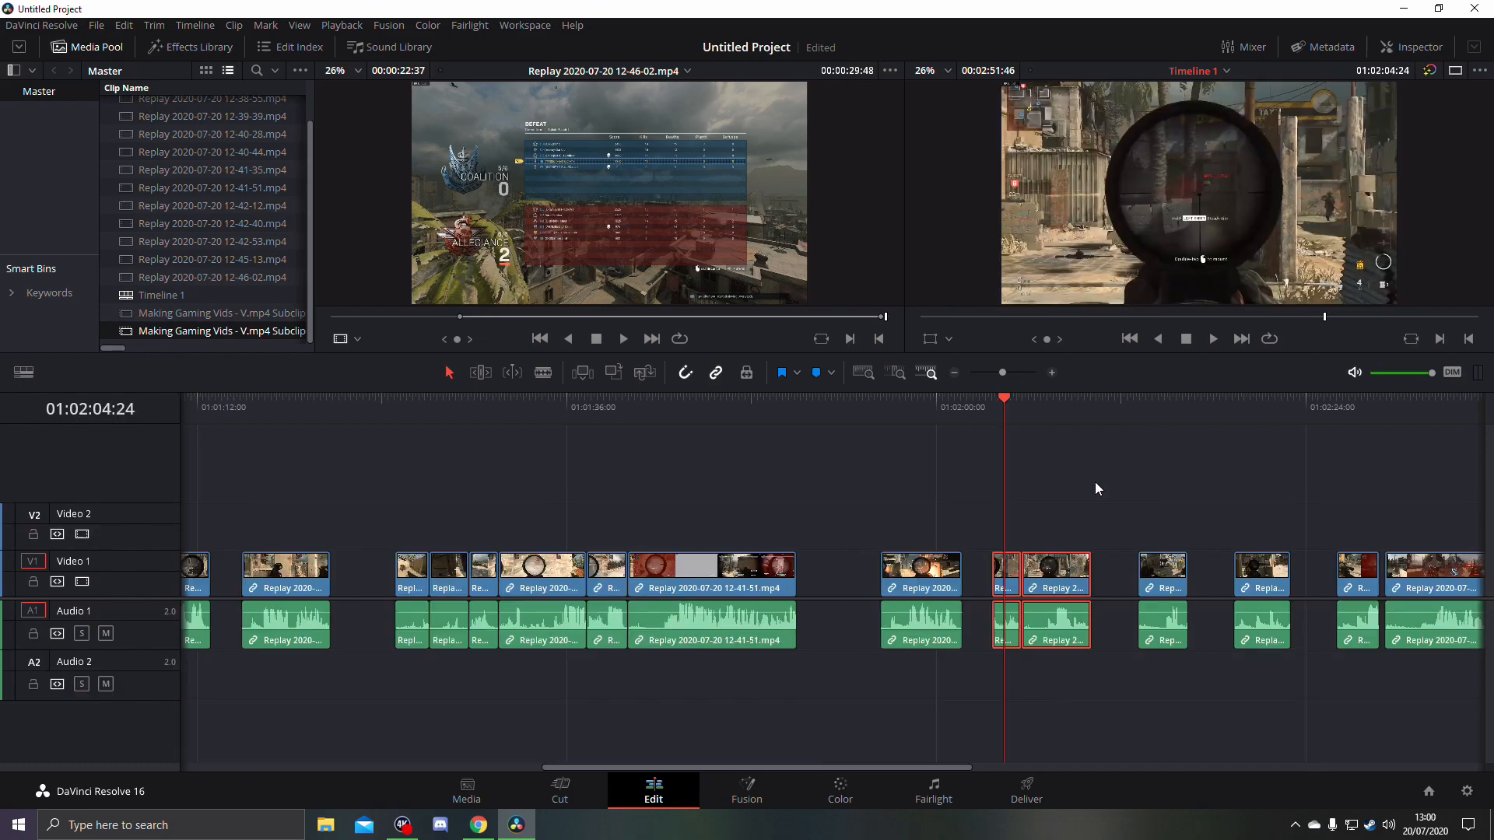
drag(1095, 482, 1001, 698)
drag(404, 508, 768, 698)
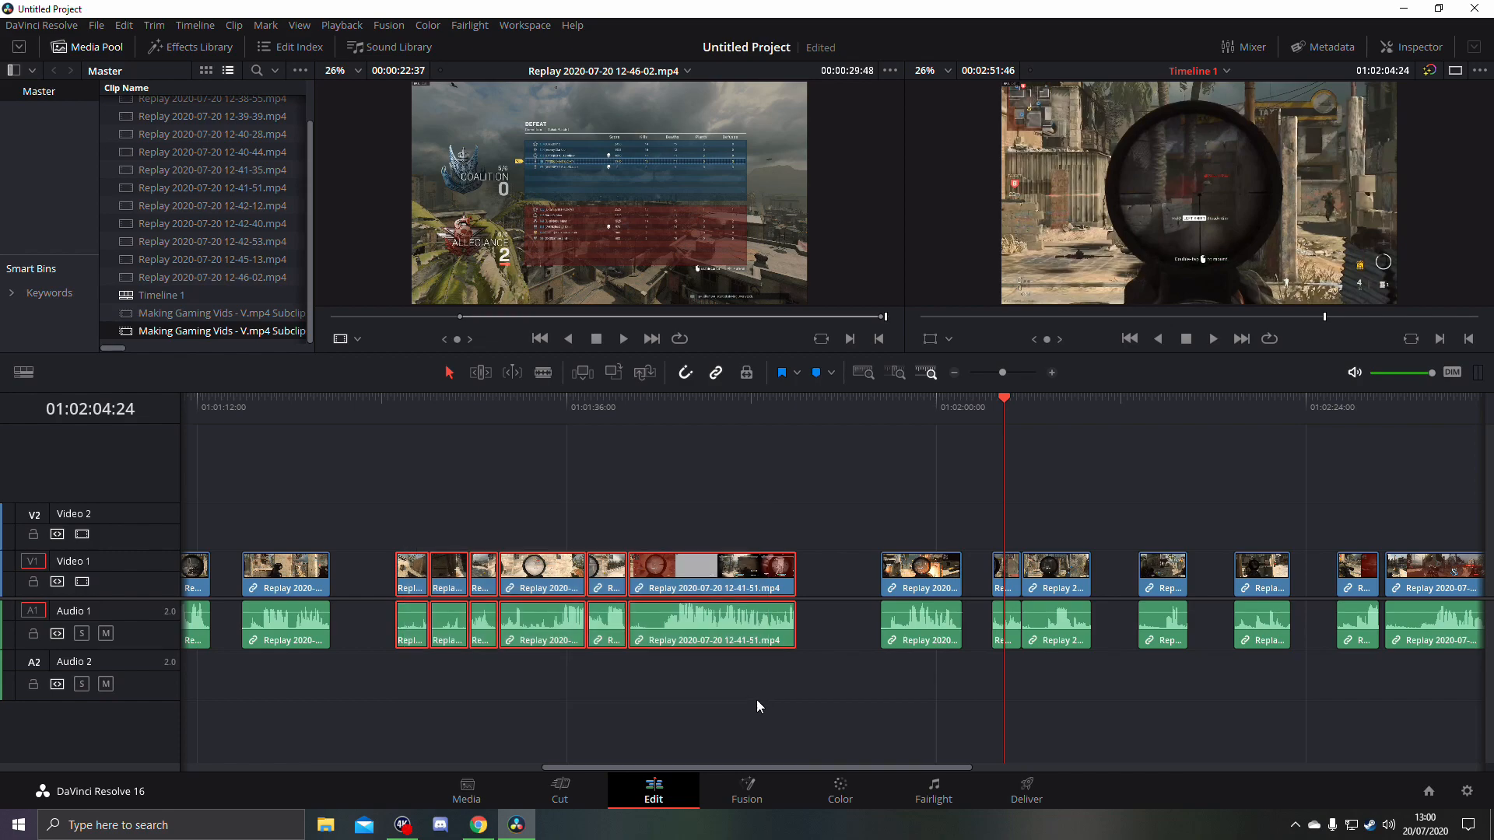
click(395, 421)
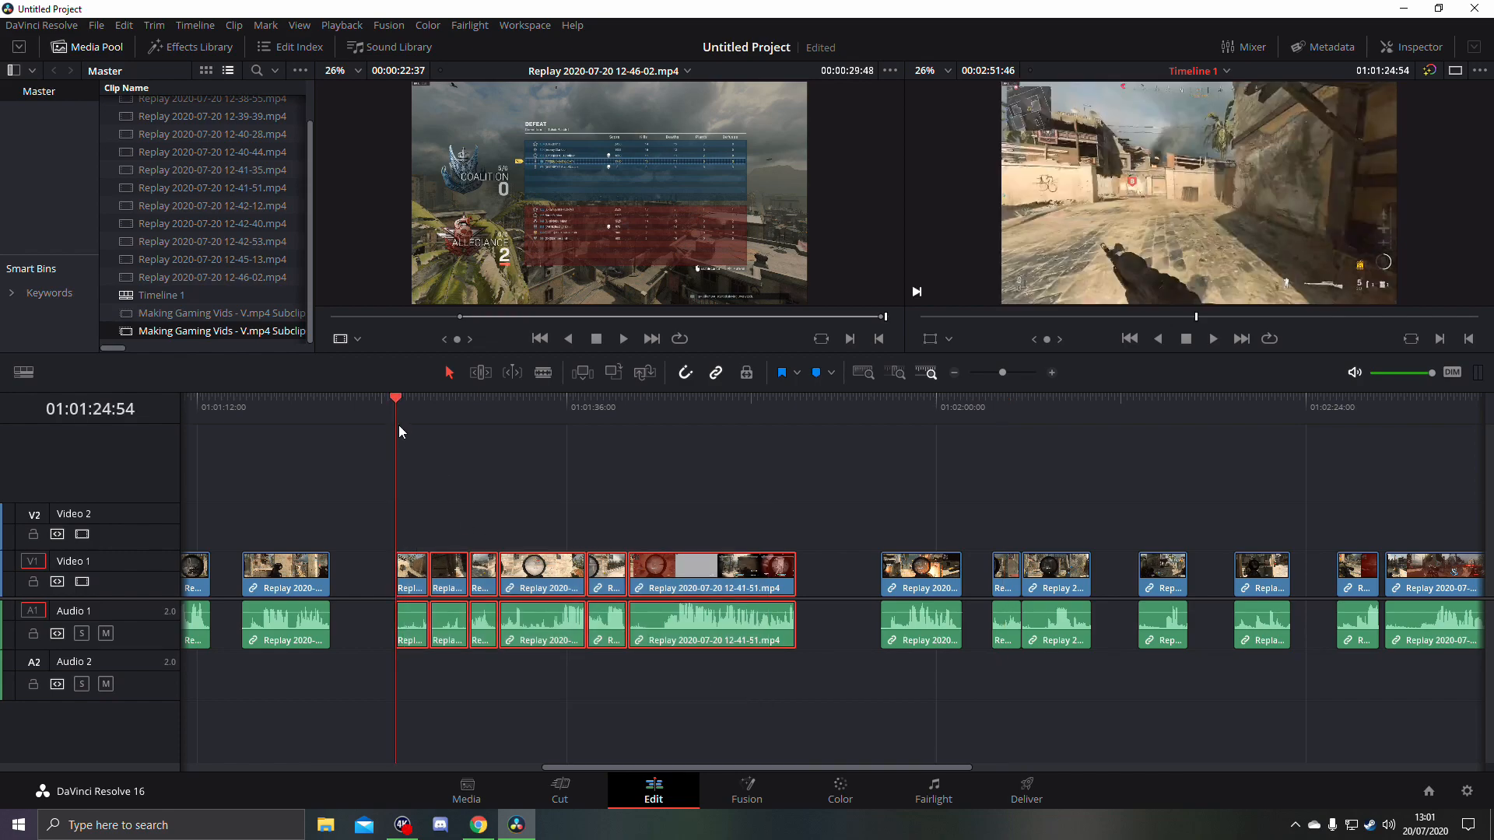
key(Down)
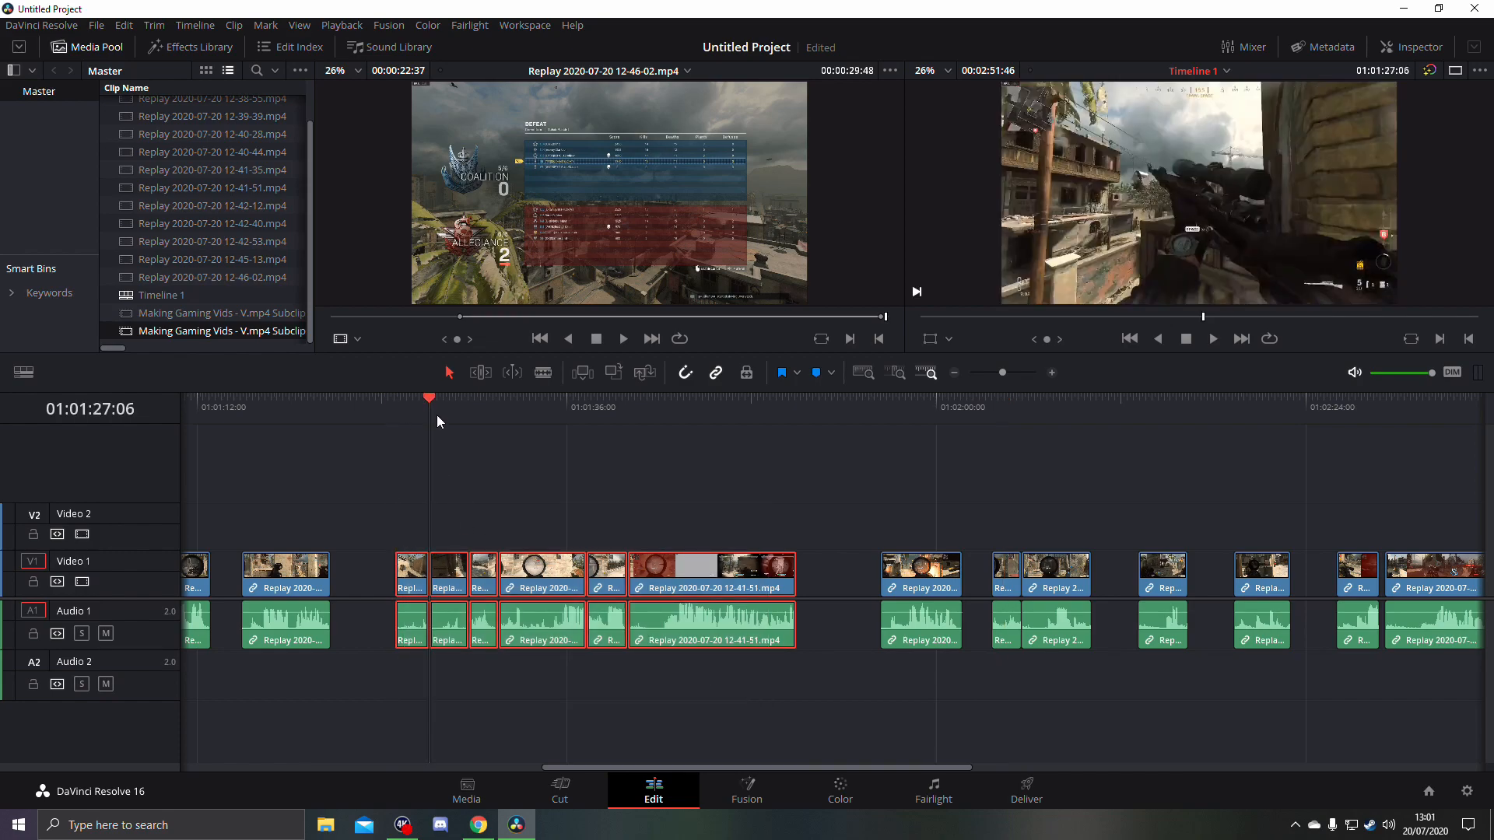
click(490, 425)
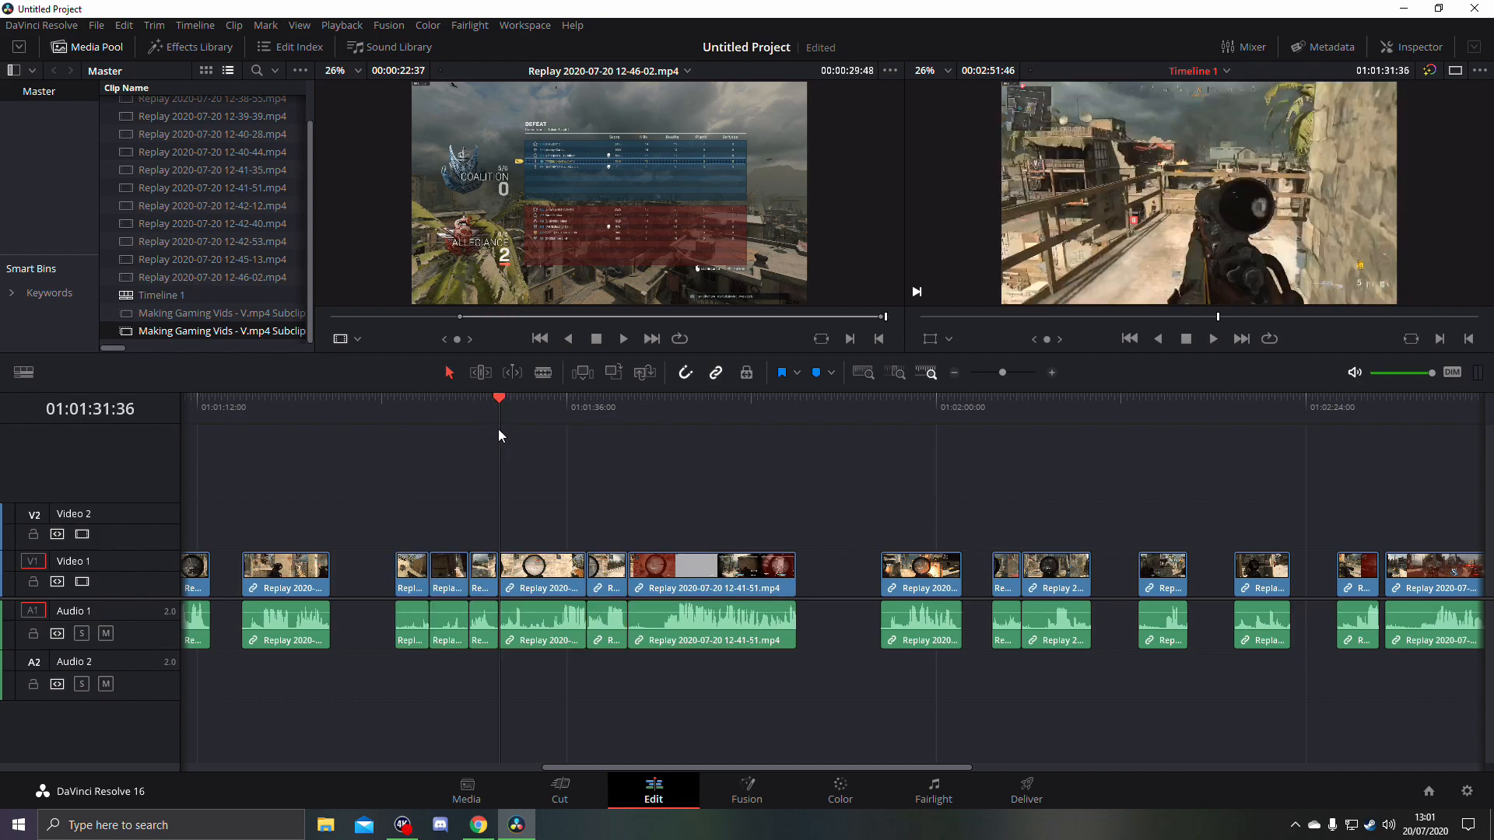
drag(525, 423, 670, 414)
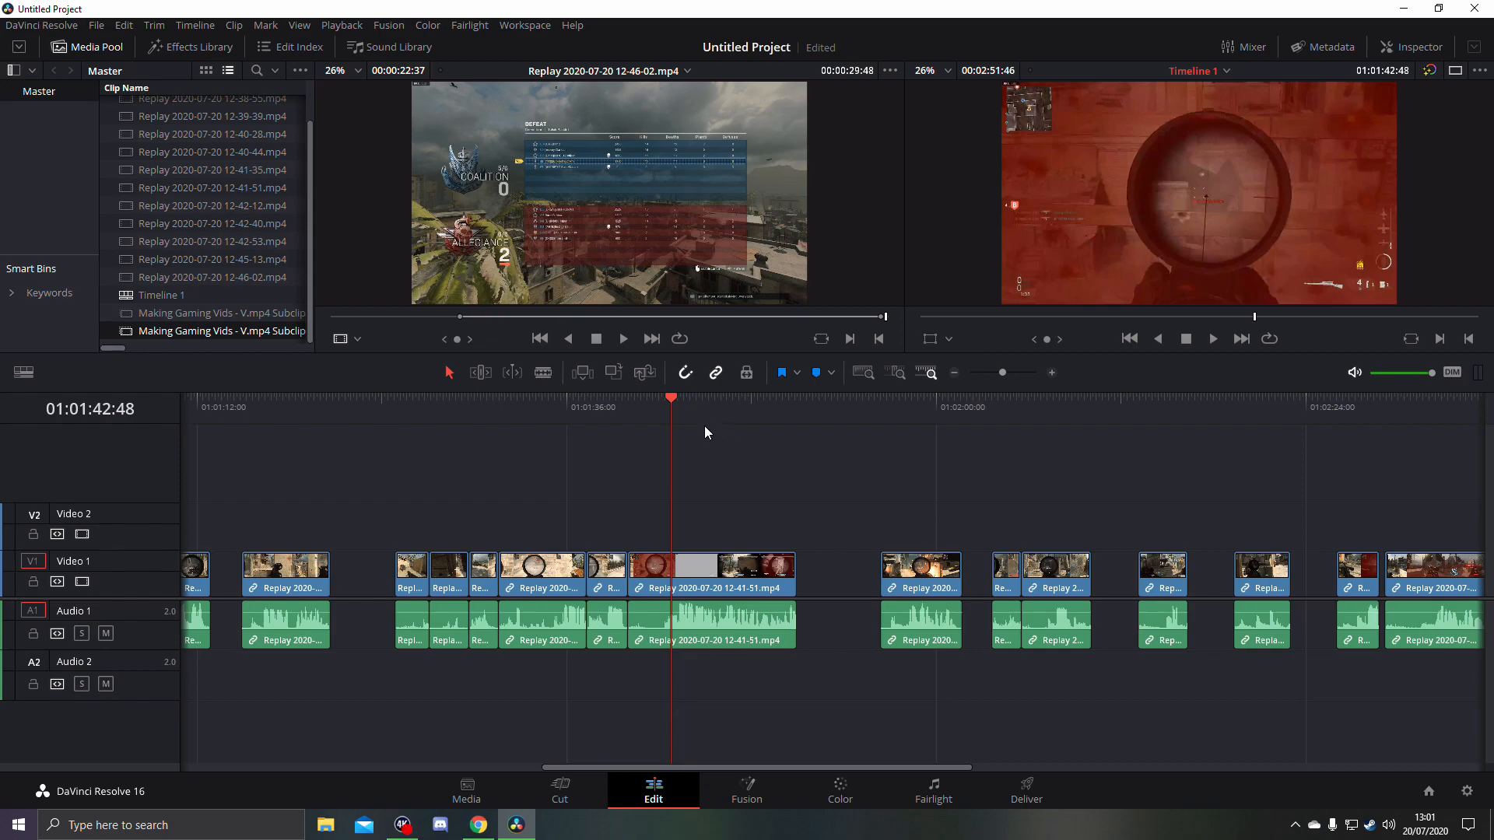
click(730, 413)
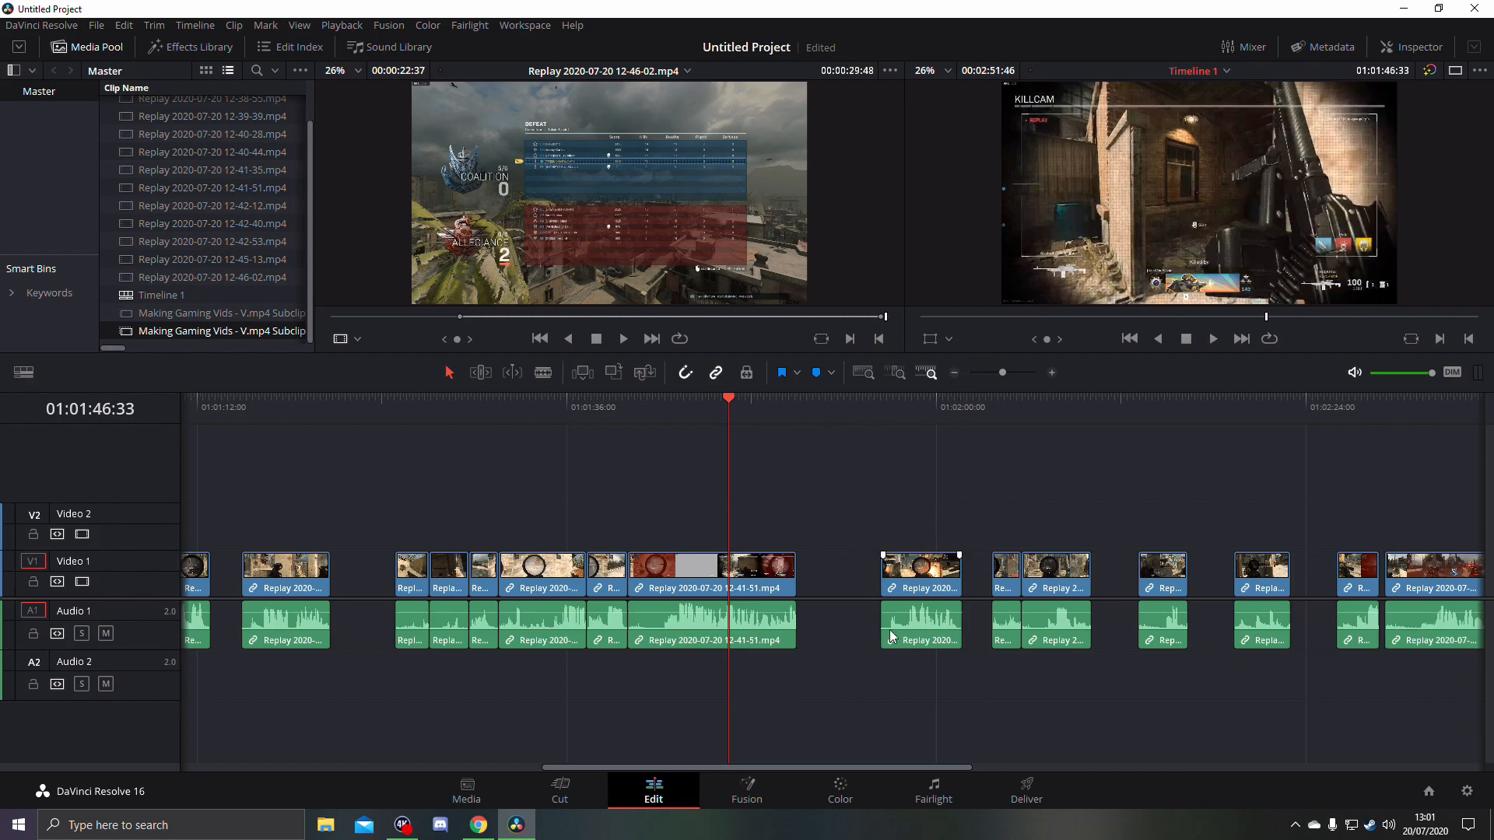
- Move all replay clips about 75 seconds later to open a wide gap after the two intro subclips
drag(860, 766, 726, 764)
click(954, 374)
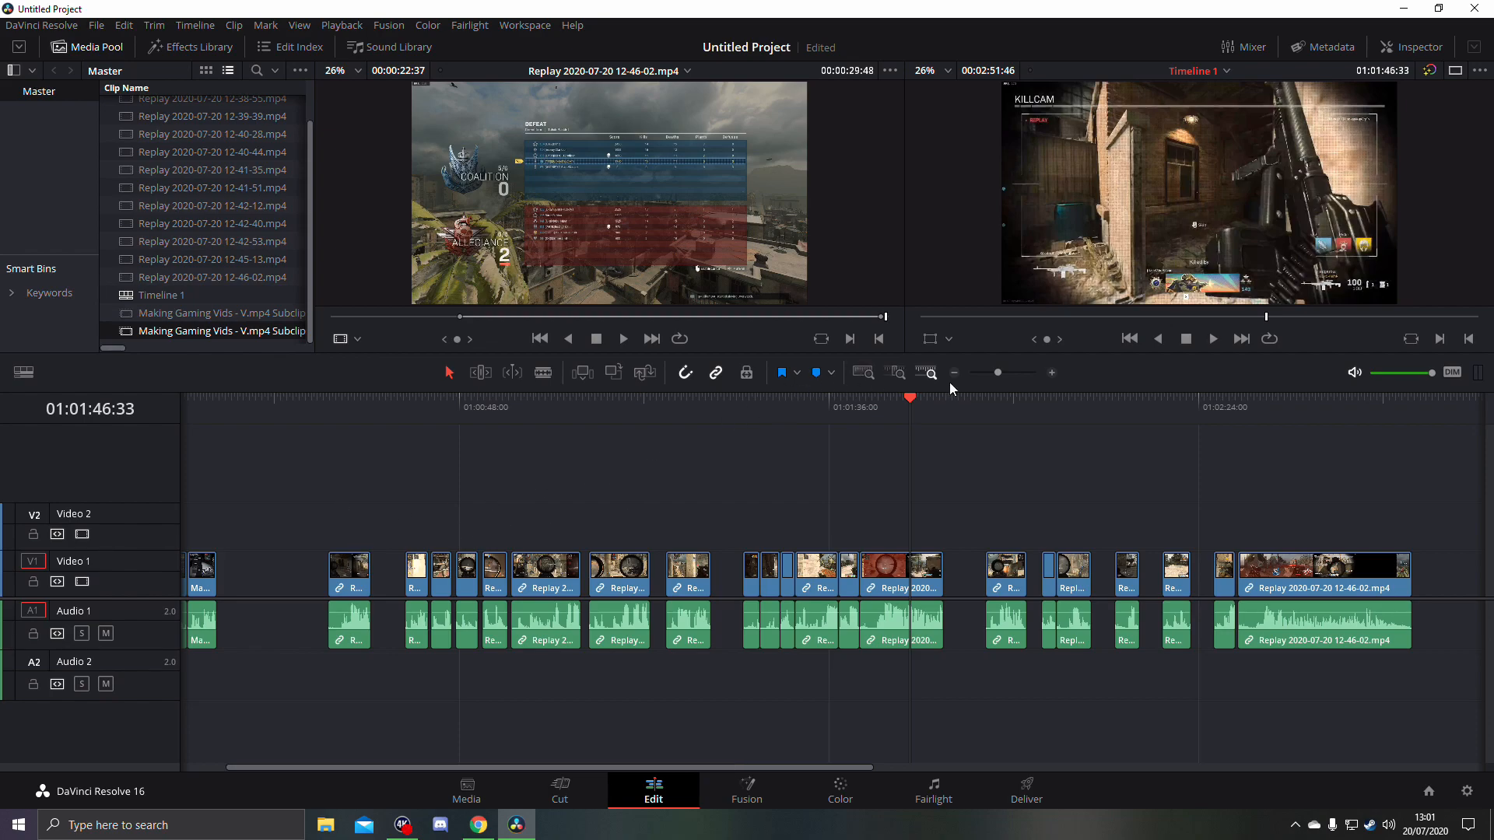
drag(740, 524, 941, 678)
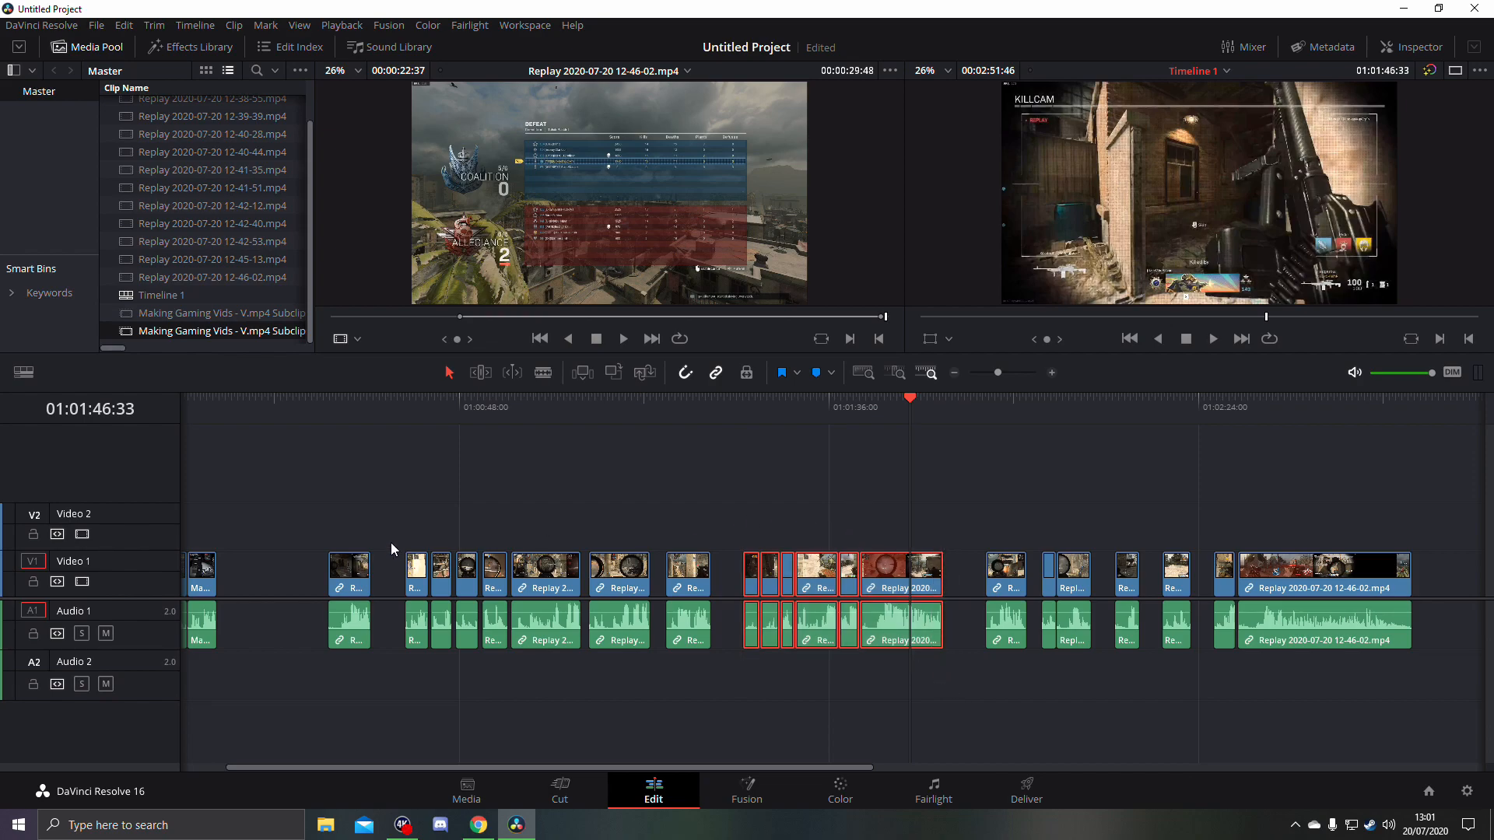
drag(295, 499, 1440, 712)
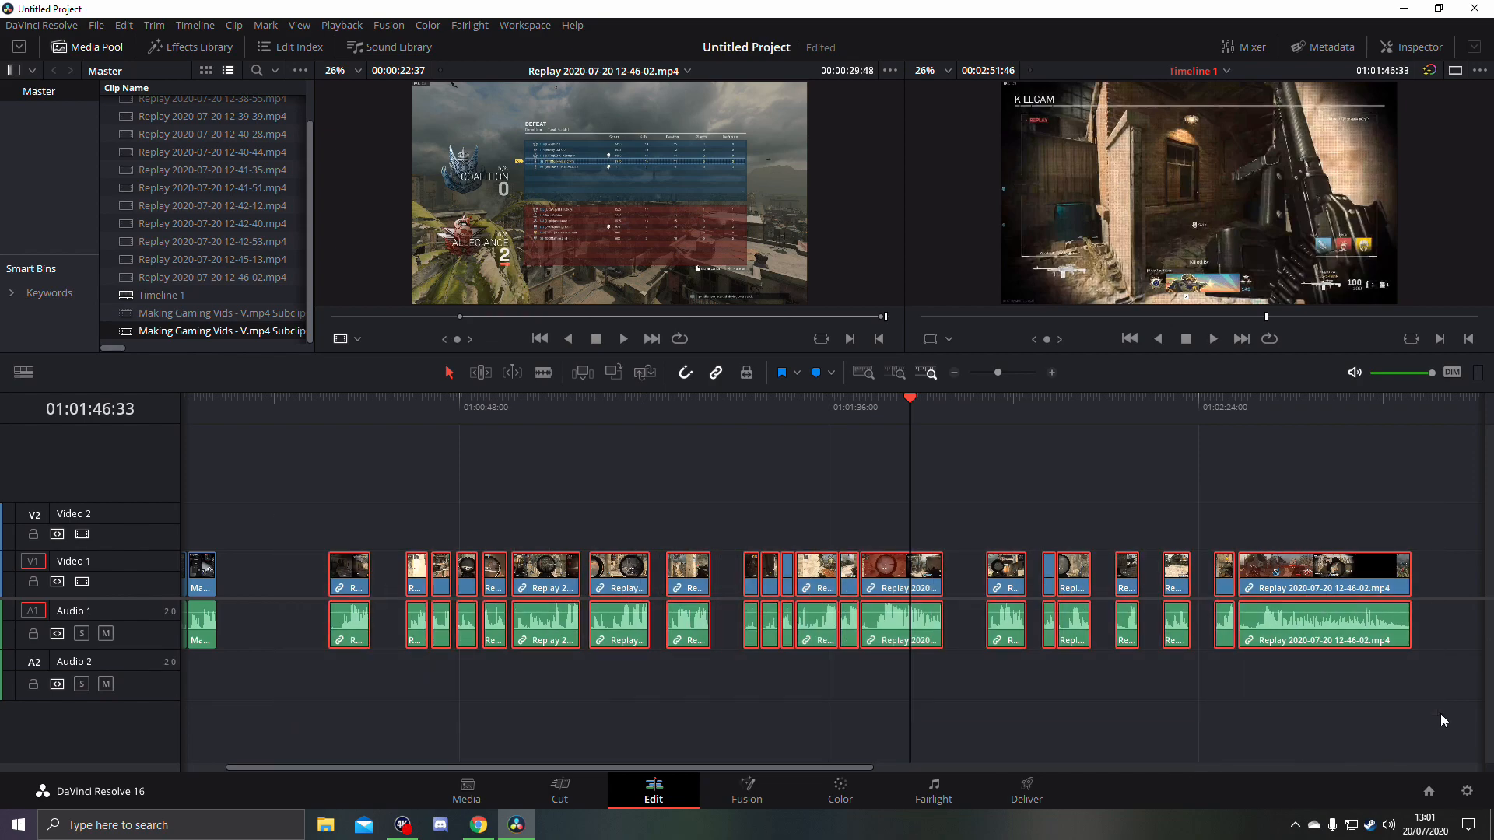
drag(1311, 591, 1404, 567)
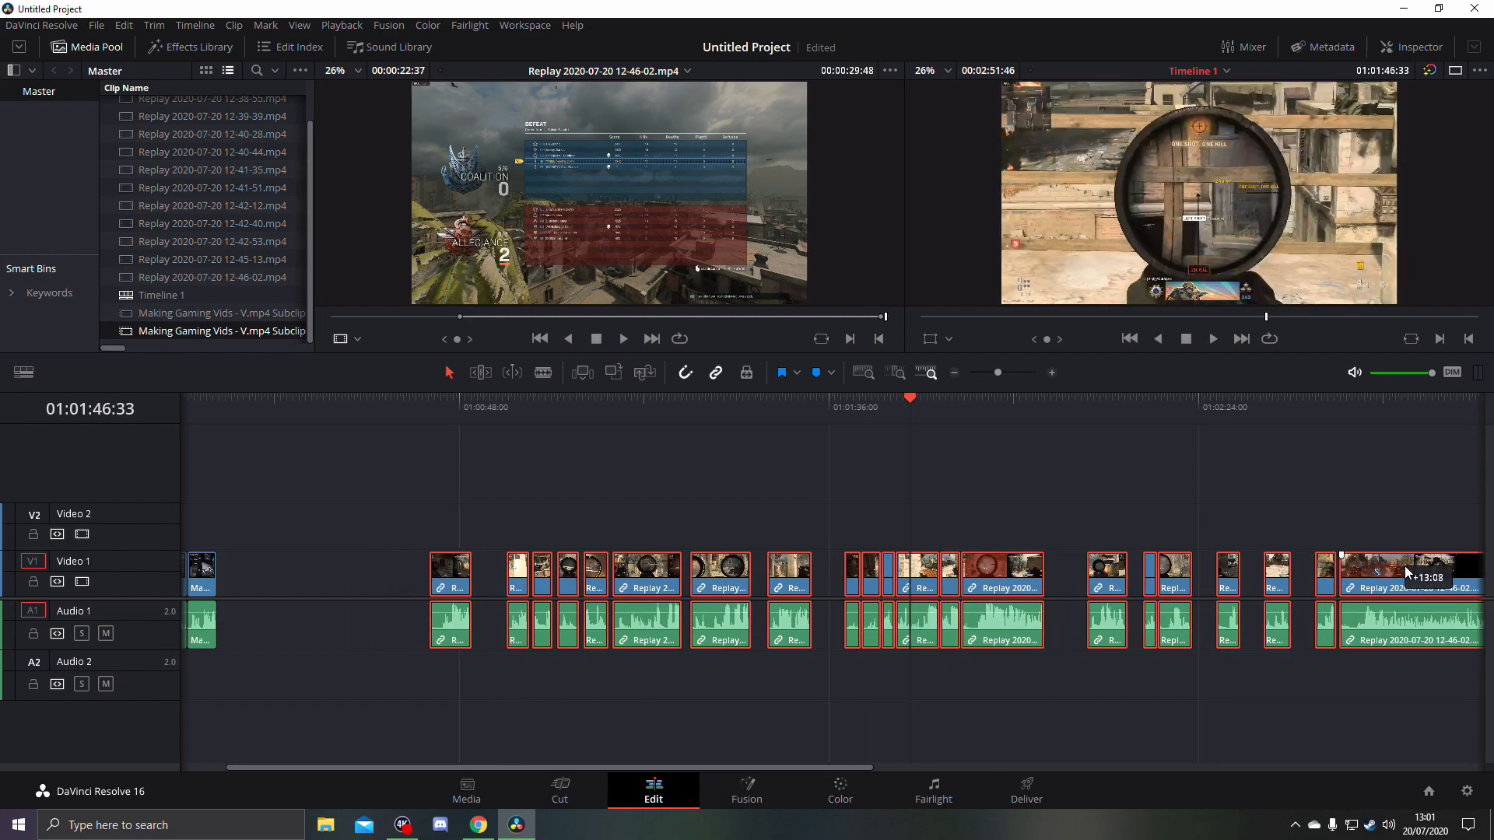
click(953, 373)
drag(326, 508, 922, 720)
drag(782, 559, 938, 554)
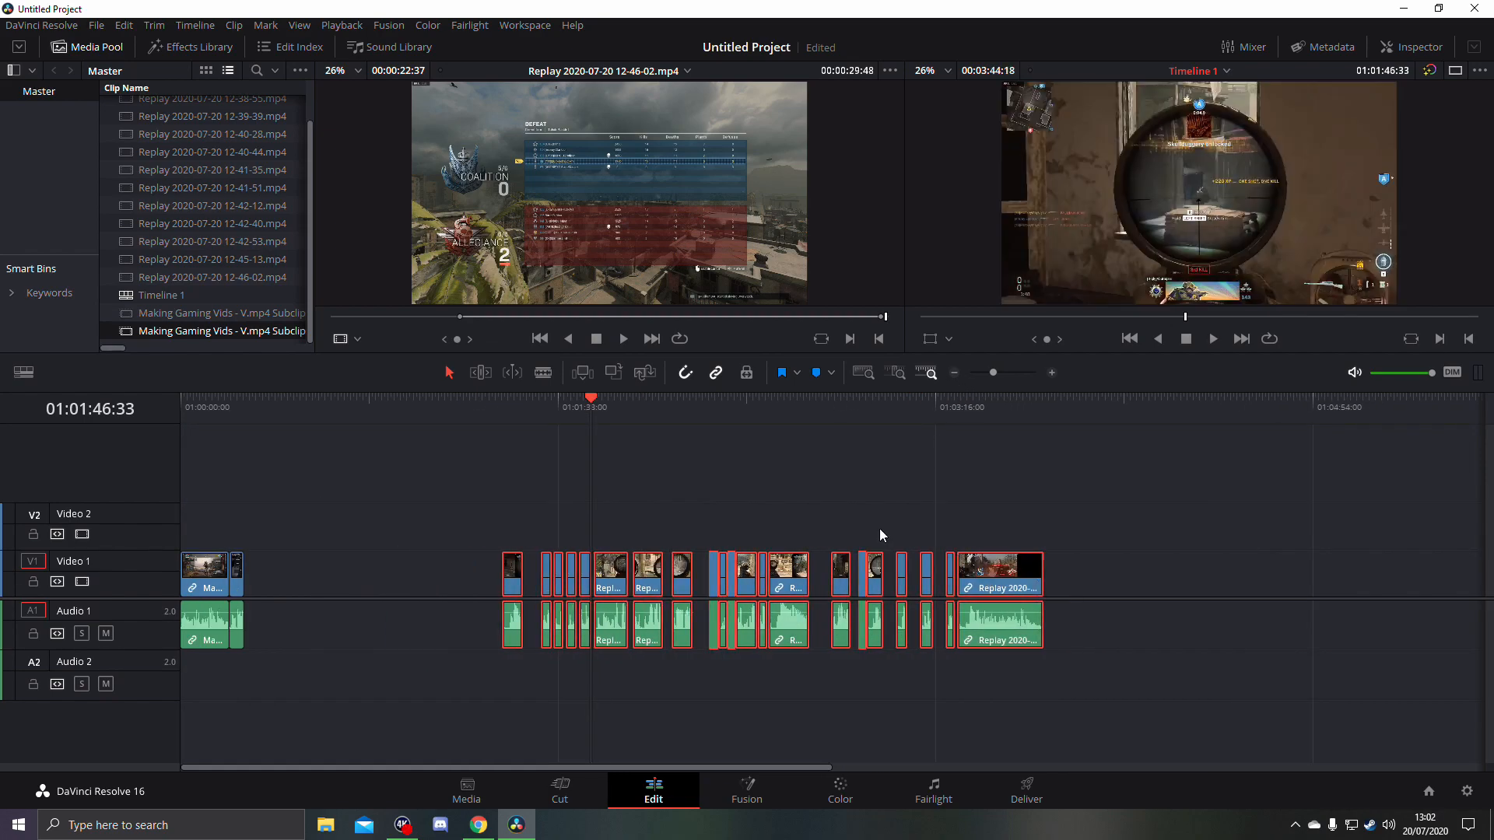
drag(447, 475, 1092, 720)
drag(992, 580, 1078, 582)
- Place the group of six adjoining replay clips directly after the second intro subclip and scrub through it
click(321, 531)
drag(786, 514, 902, 683)
drag(877, 580, 336, 601)
click(250, 414)
click(294, 416)
click(302, 416)
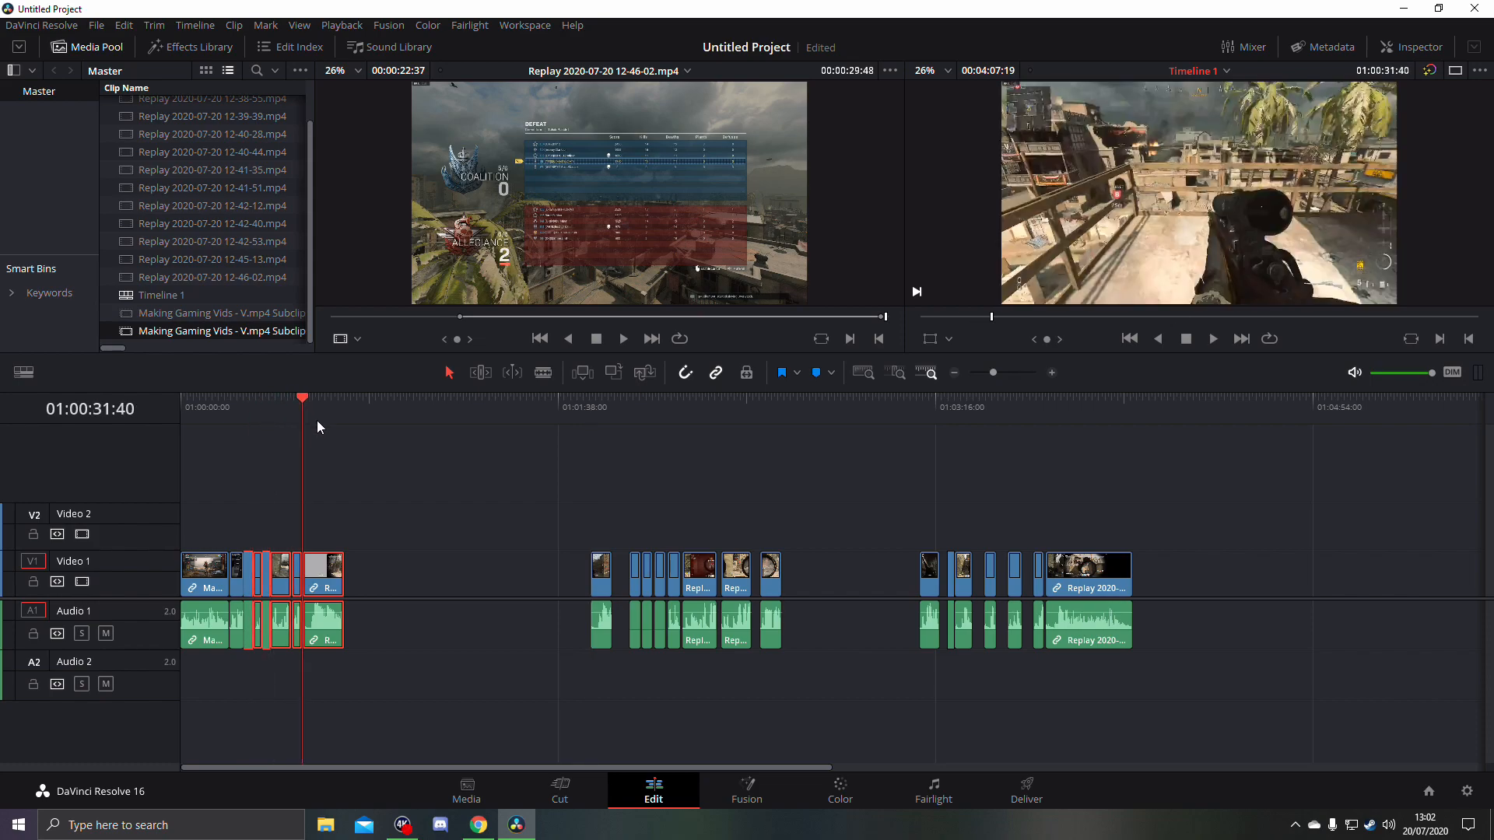
click(244, 418)
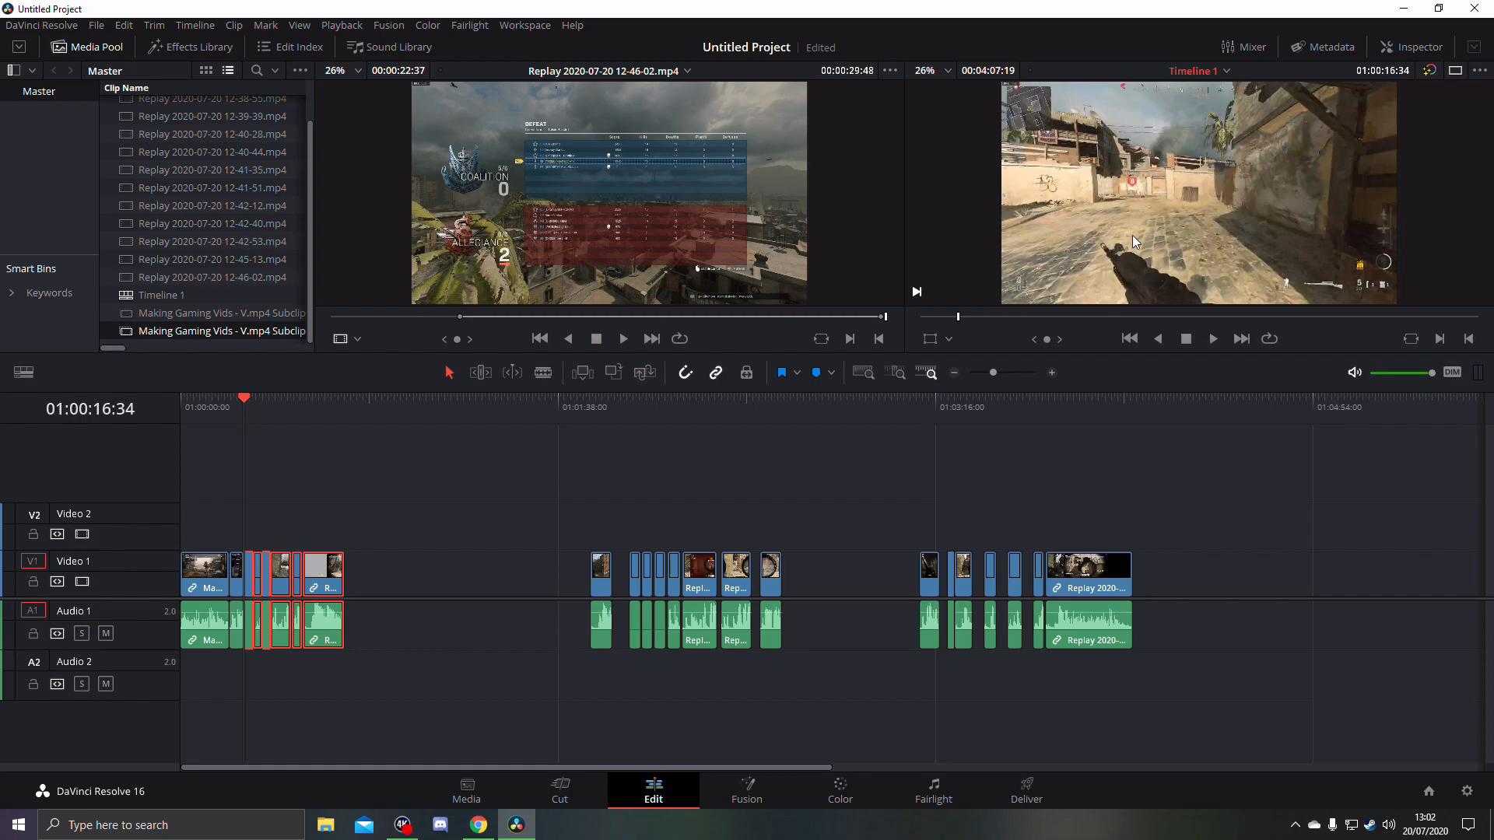
click(1055, 370)
click(1055, 371)
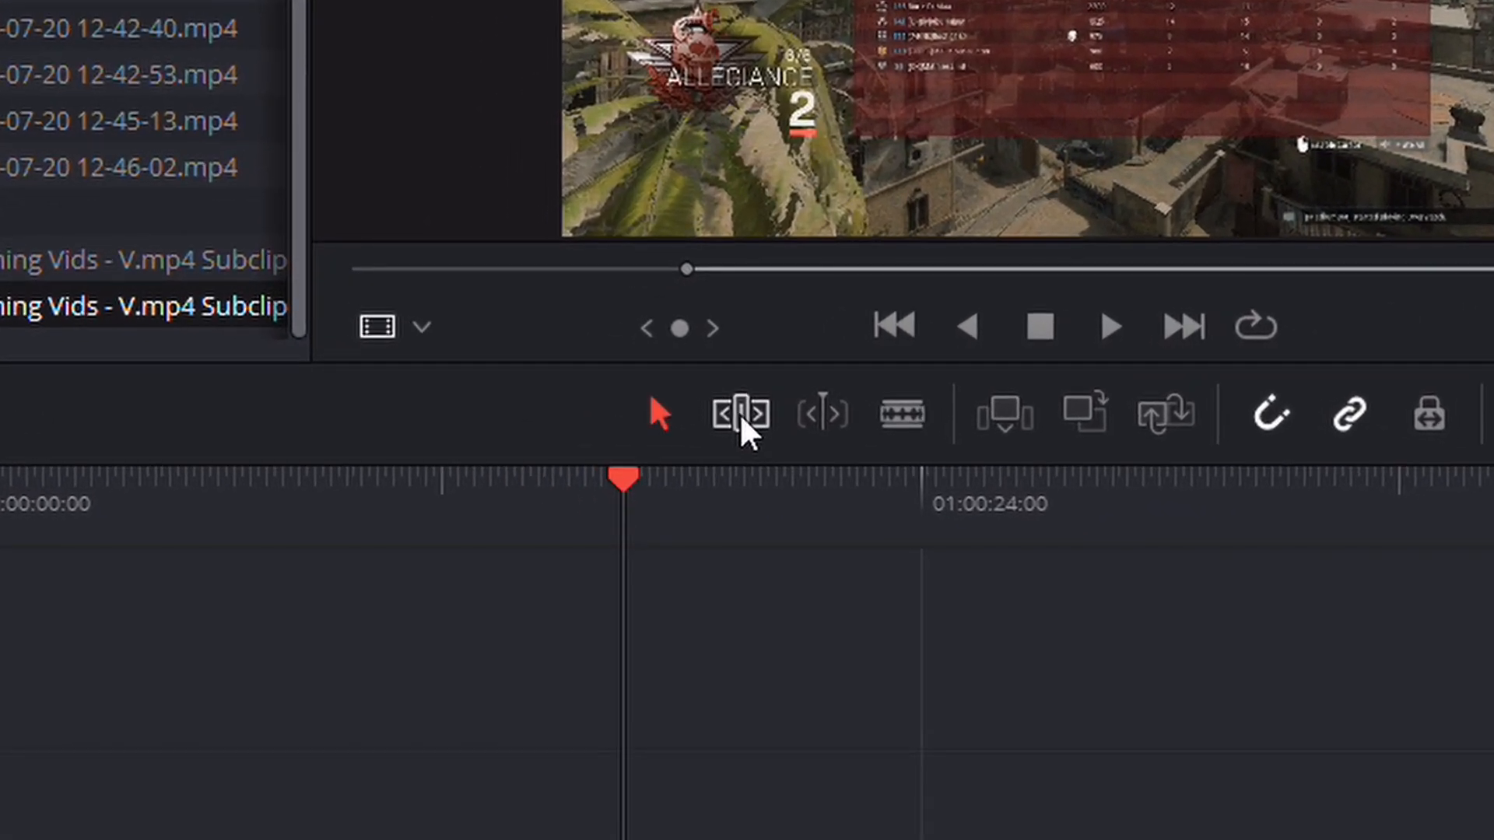
click(669, 405)
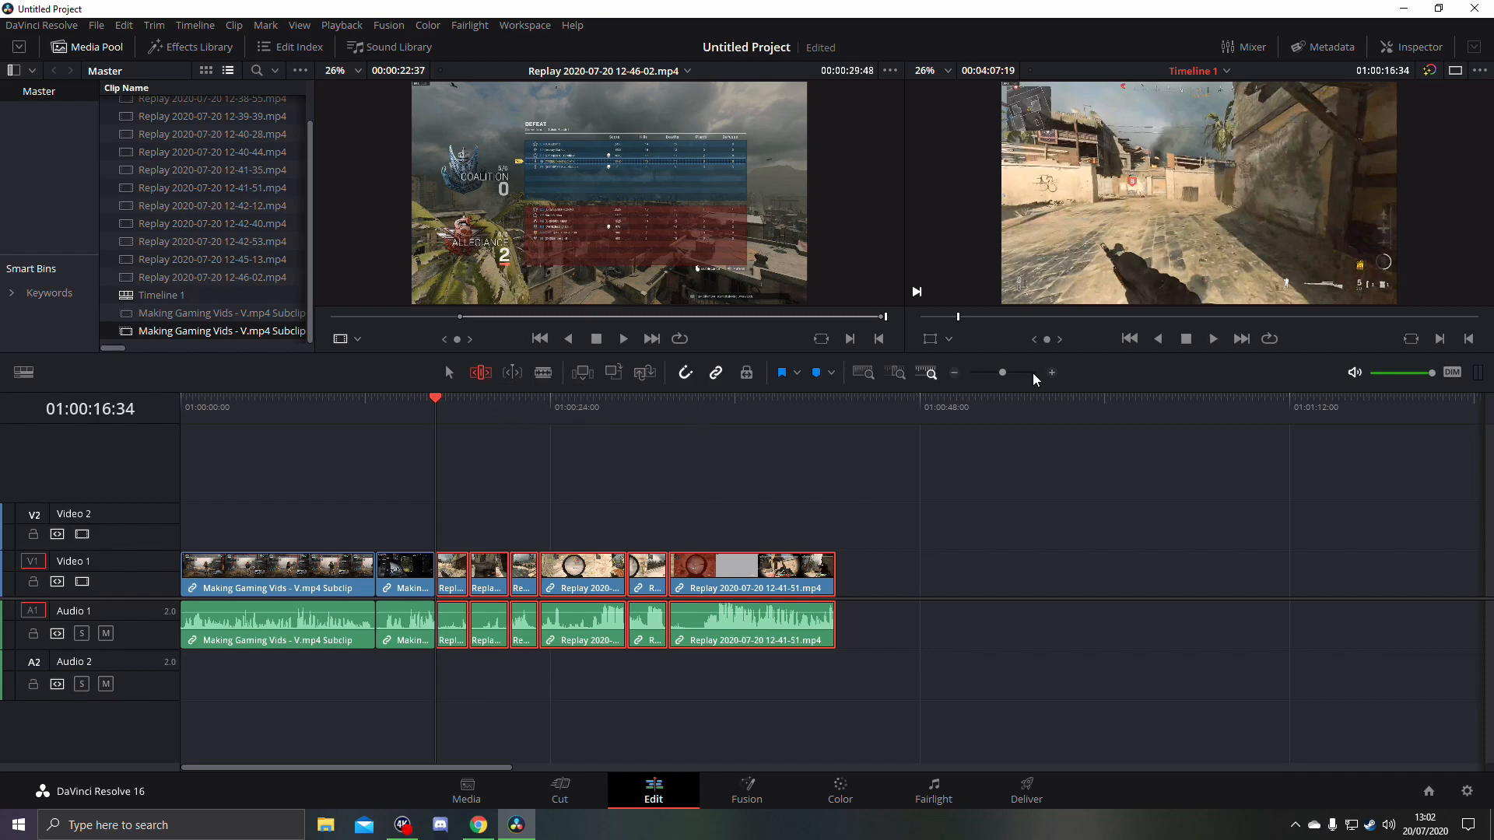
click(1051, 372)
click(902, 427)
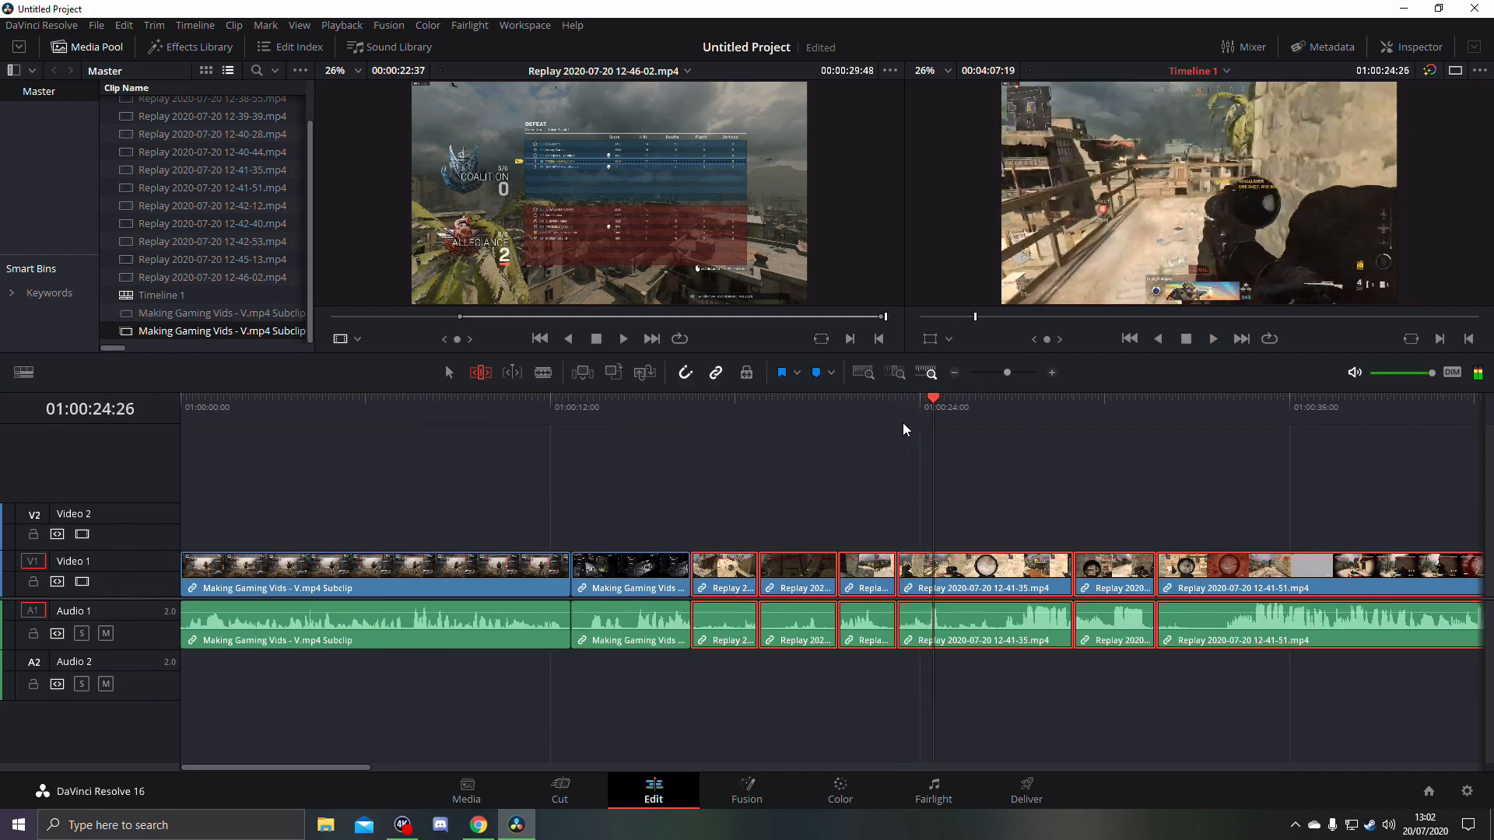
key(space)
key(space)
click(908, 528)
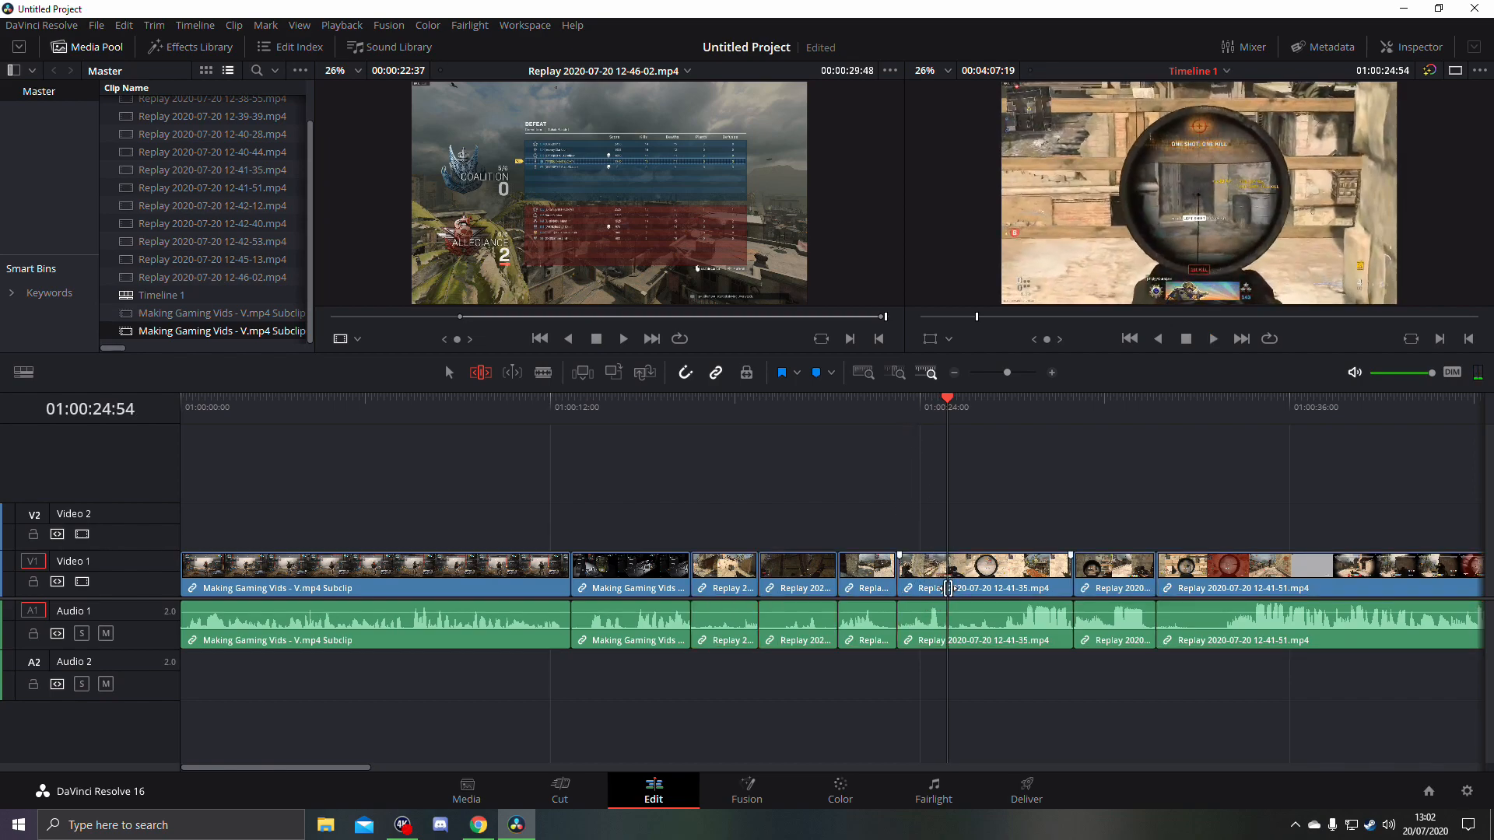
drag(907, 572, 946, 585)
- Play the cut into the longer 12-41-35 clip and extend the clip's start by about 2.5 seconds
click(876, 417)
key(space)
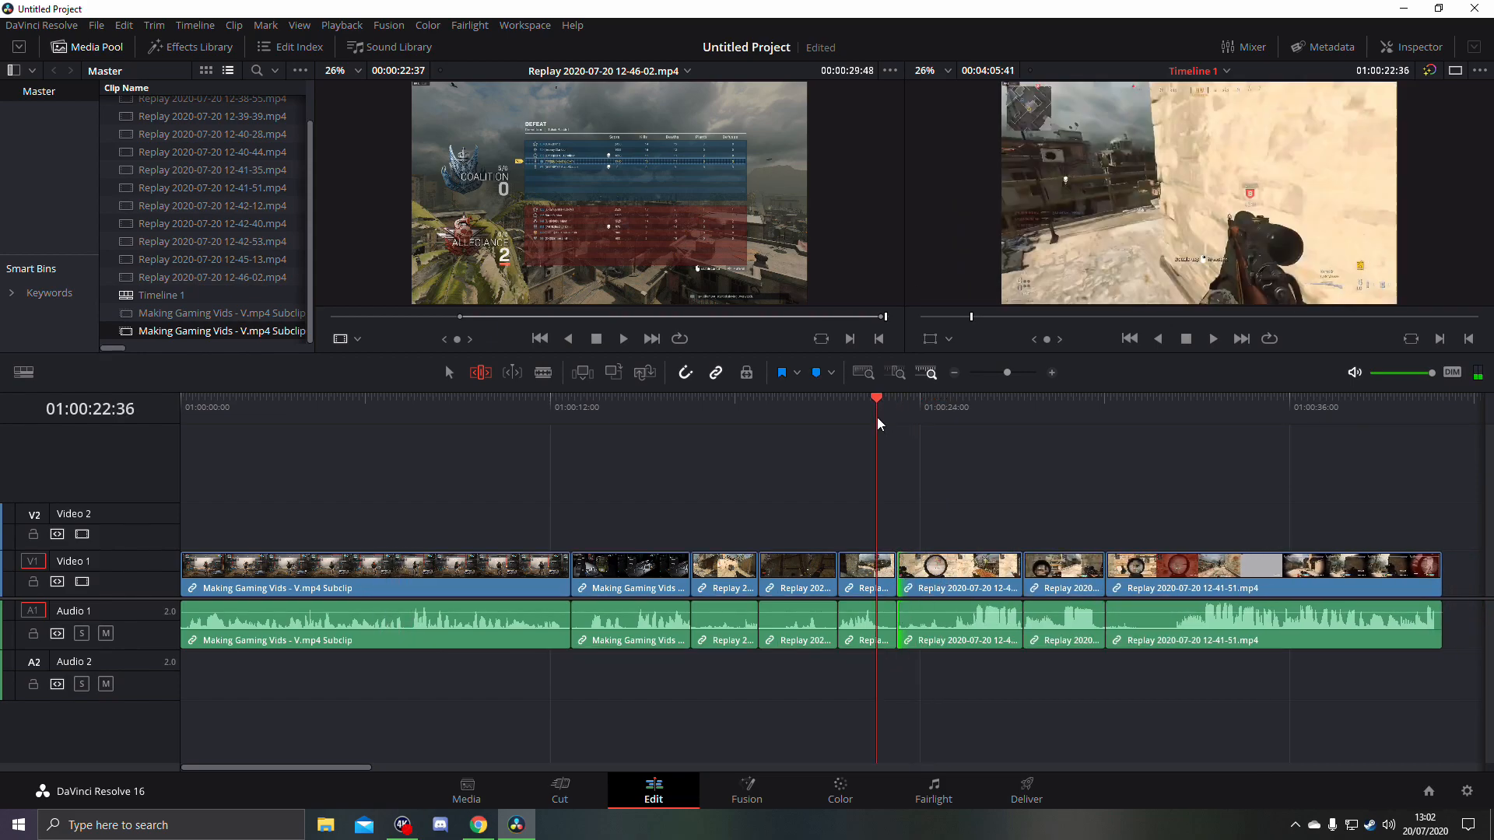
click(876, 418)
key(space)
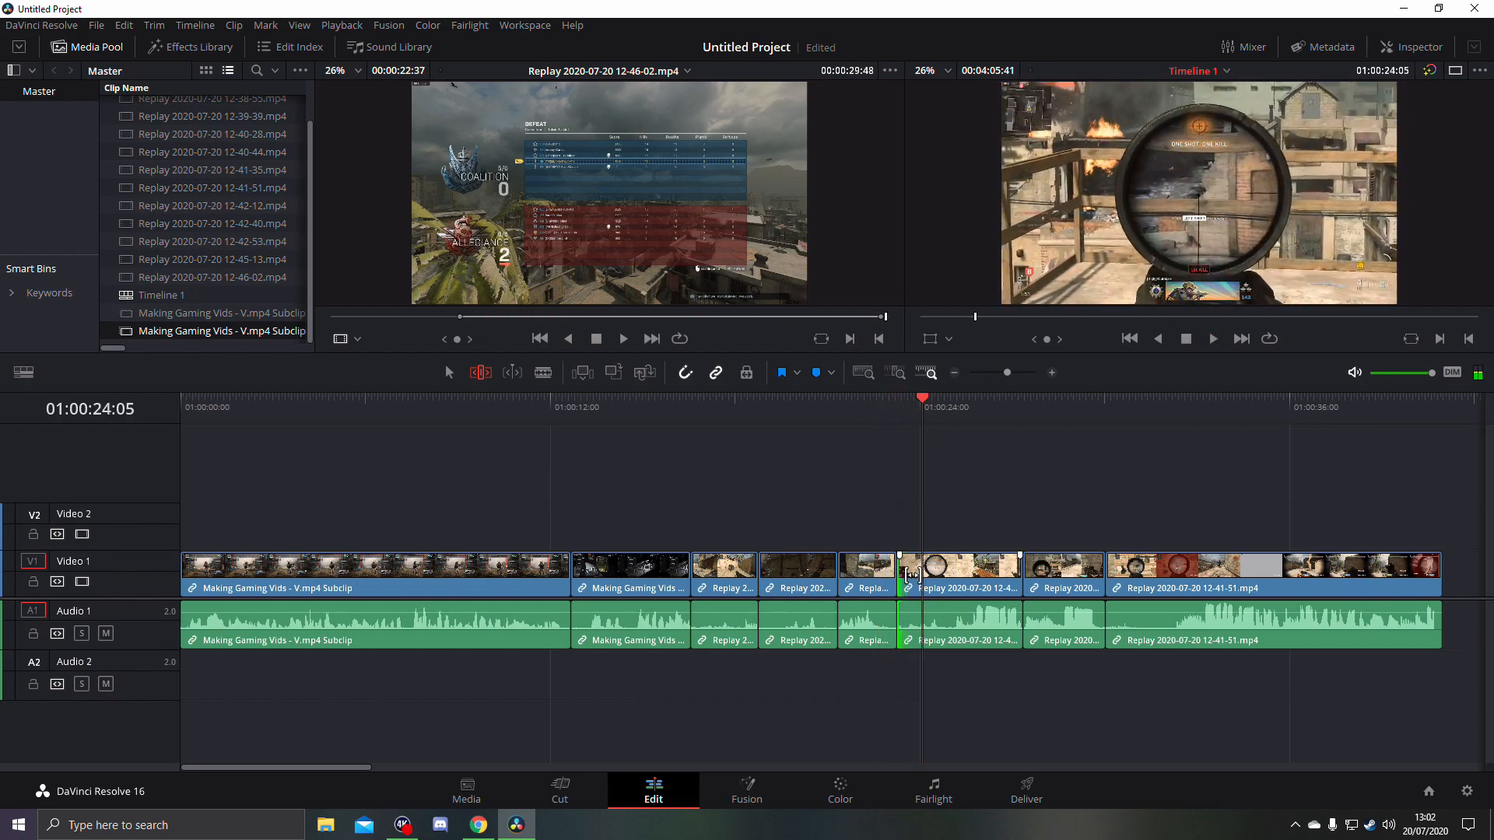
drag(907, 571, 842, 572)
click(875, 412)
key(space)
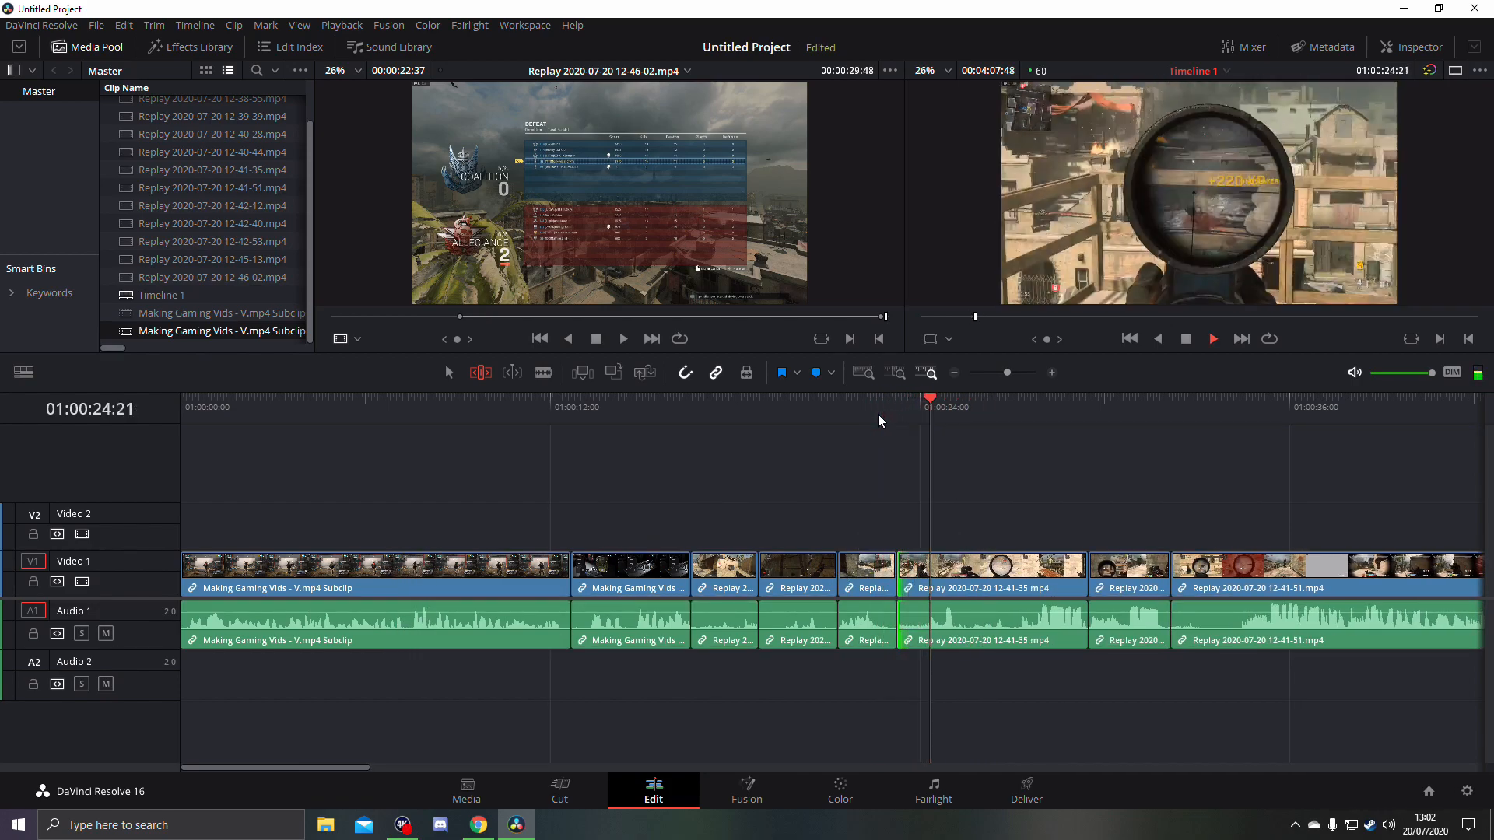
key(space)
drag(896, 571, 893, 572)
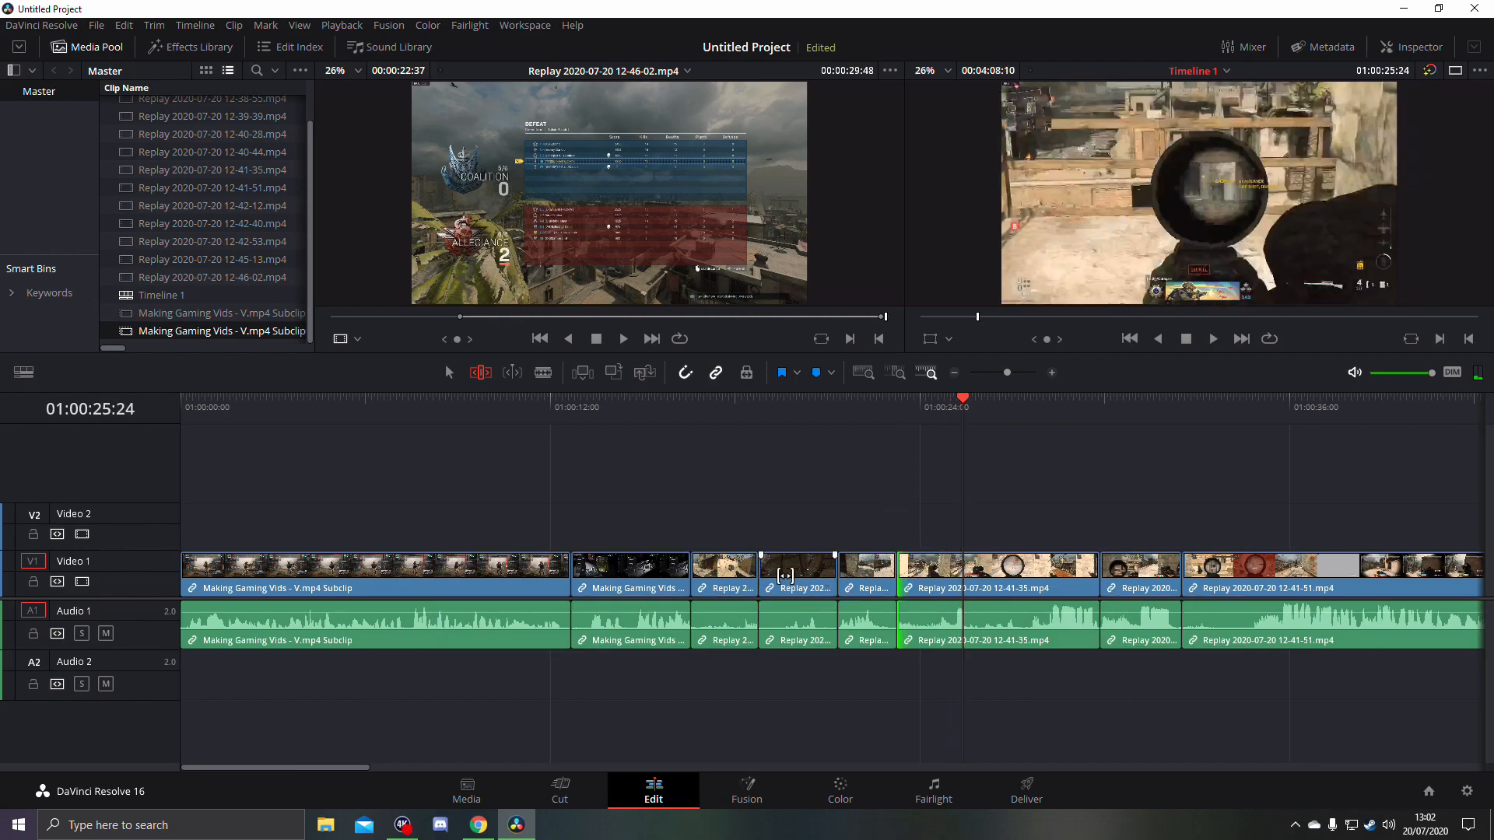
- Shorten the gap after the assembled 12-41-51 clip by about 47 seconds, rippling the remaining replay clips along
click(953, 374)
drag(859, 572, 923, 576)
drag(1118, 583, 1005, 592)
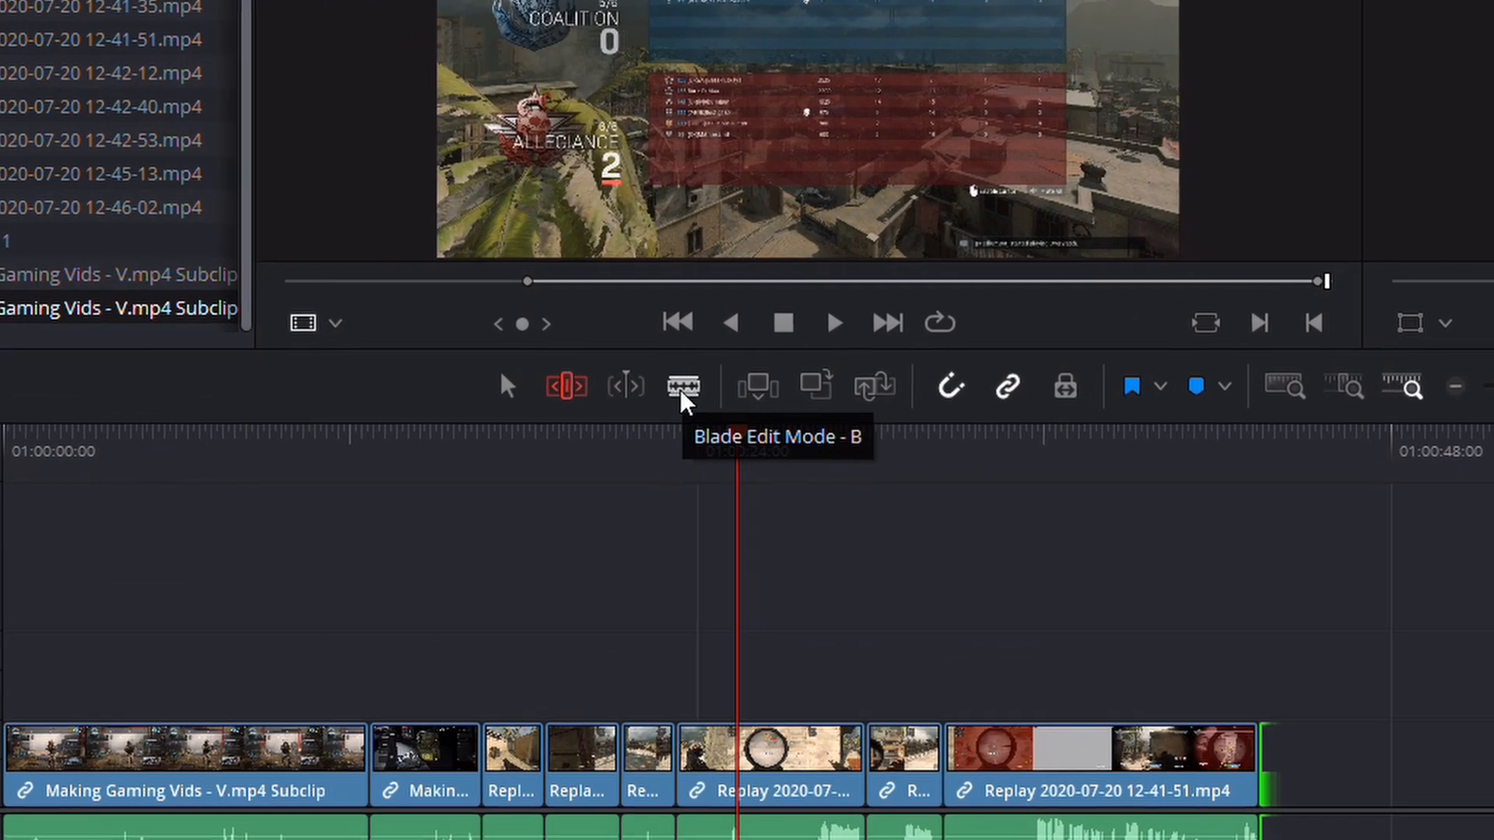
click(542, 373)
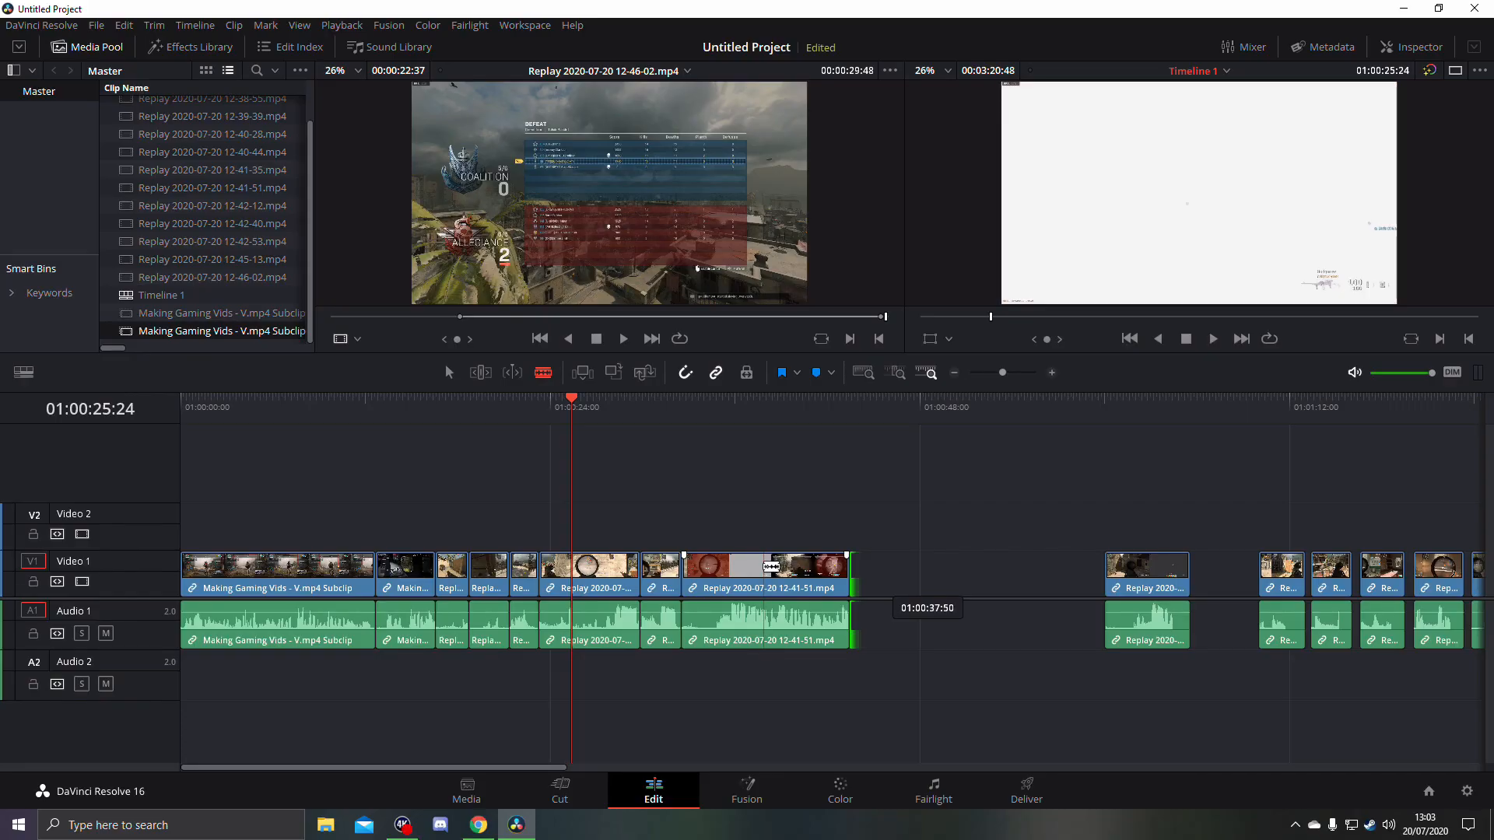
click(766, 566)
click(448, 372)
click(802, 582)
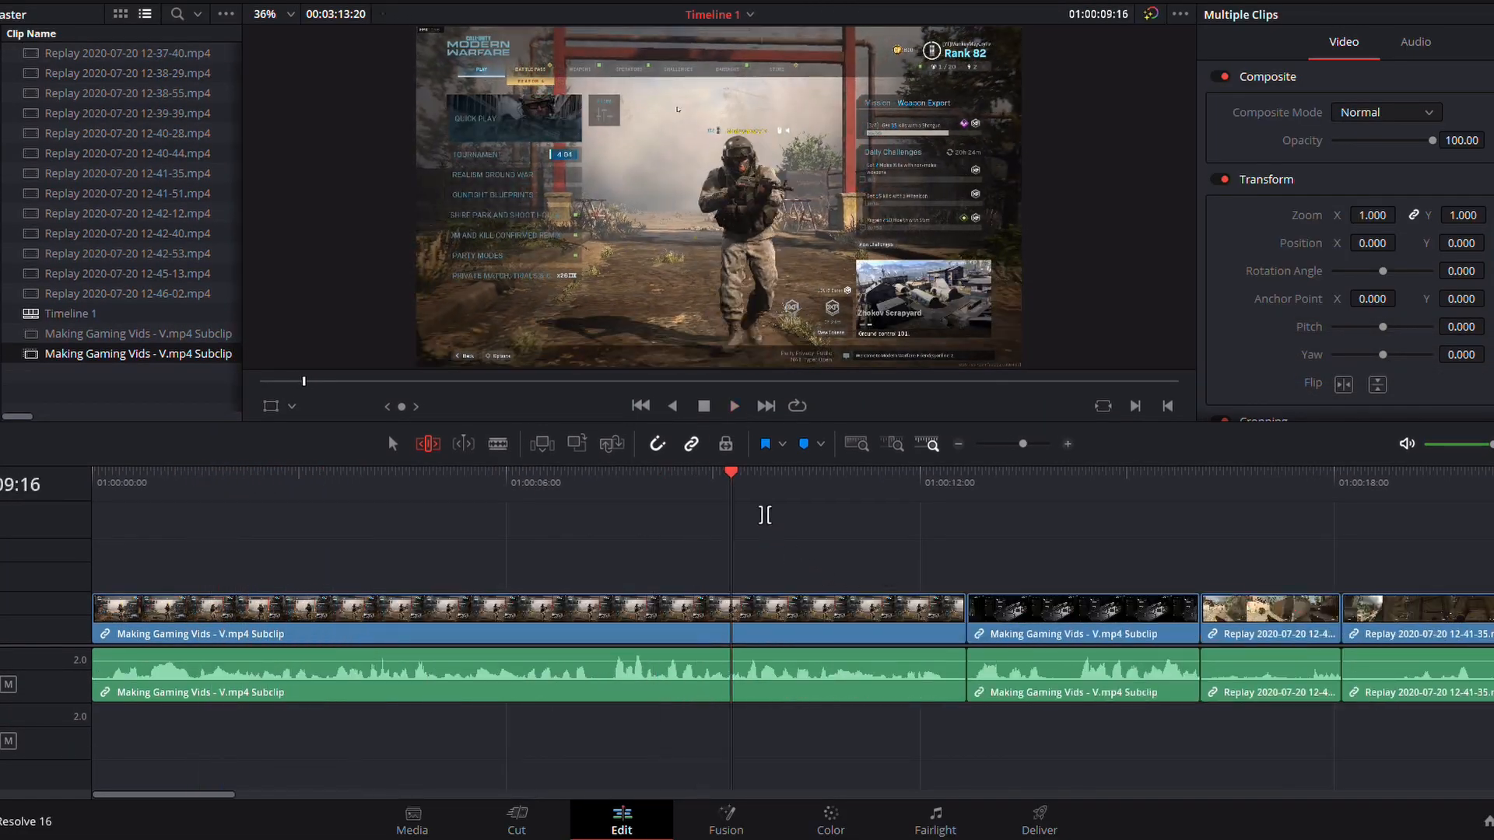
- Ripple-trim about 3.5 seconds off the end of the first Making Gaming Vids subclip, playing the cut to the second subclip between adjustments
drag(936, 622, 756, 623)
click(595, 494)
key(space)
key(space)
click(723, 490)
key(space)
key(space)
drag(950, 610, 830, 622)
click(695, 493)
- Split the second Making Gaming Vids subclip at two points, delete the short piece between the cuts, and play the result
key(space)
click(650, 492)
key(space)
key(space)
drag(730, 622, 624, 623)
key(b)
click(810, 691)
click(833, 692)
key(t)
click(1067, 444)
click(1116, 611)
key(Delete)
key(space)
click(958, 445)
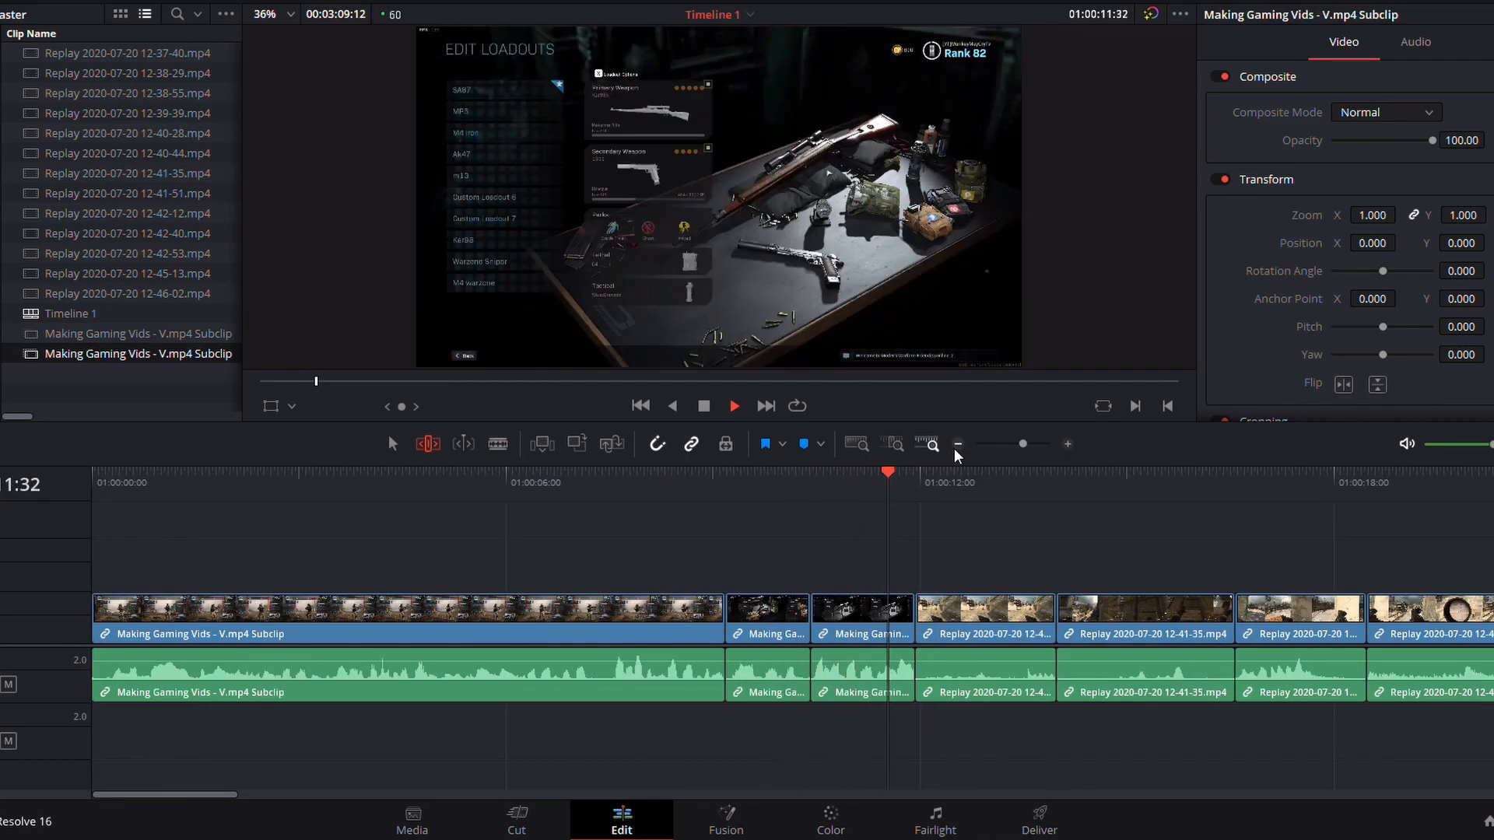
- Extend the start of the first replay clip after the intro by about 1.4 seconds and play the cut
key(space)
drag(918, 615, 821, 614)
click(920, 490)
key(space)
click(957, 445)
- Ripple-trim the short replay clips that follow and the start of the longer 12-41-35 clip, playing back the cuts
key(space)
drag(625, 611, 634, 611)
key(space)
drag(699, 615, 758, 614)
key(space)
key(space)
key(space)
click(718, 494)
key(space)
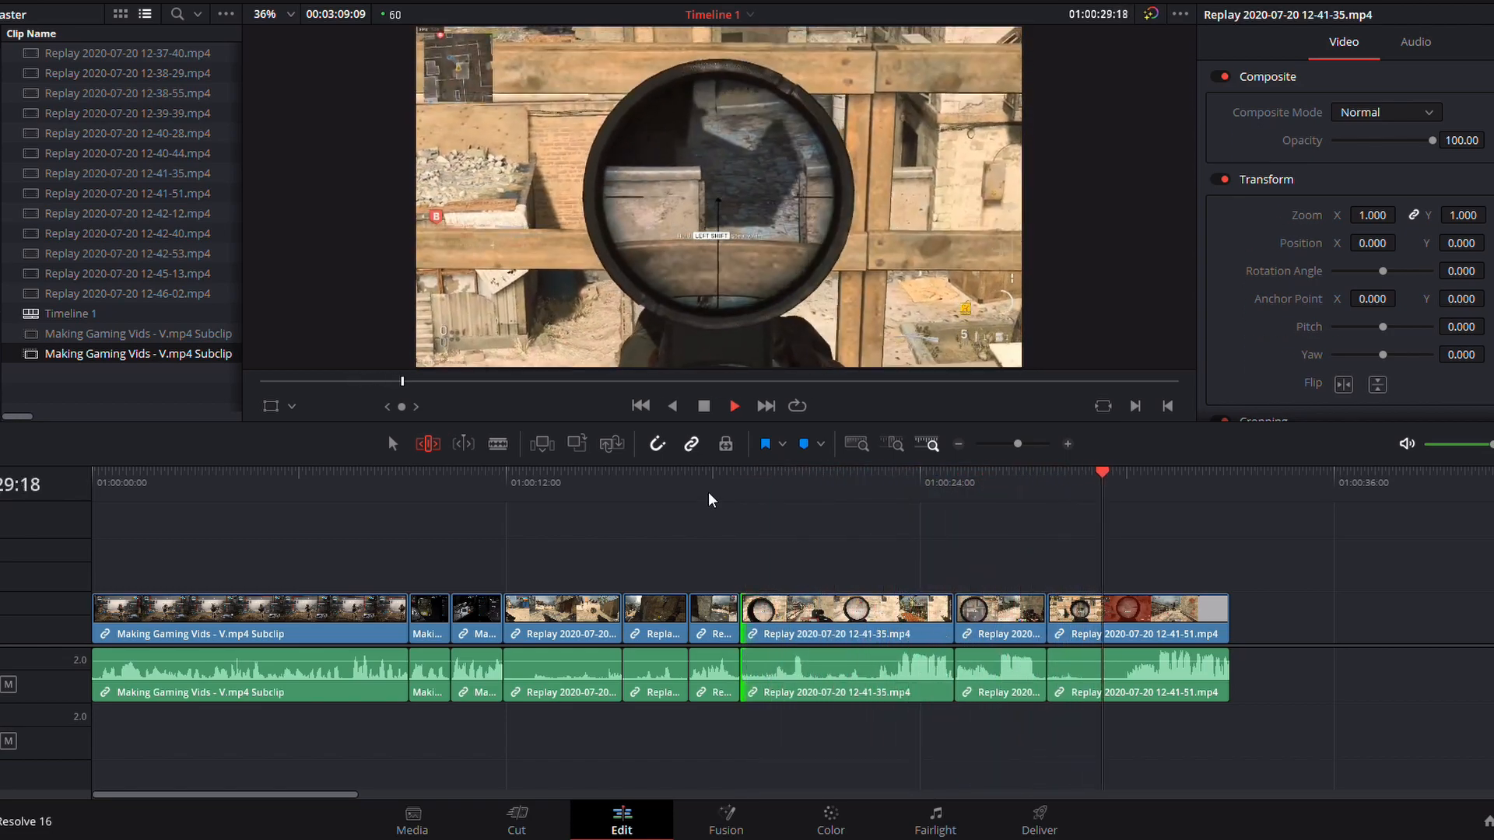
key(space)
drag(1227, 615, 1247, 615)
click(1202, 491)
key(space)
key(space)
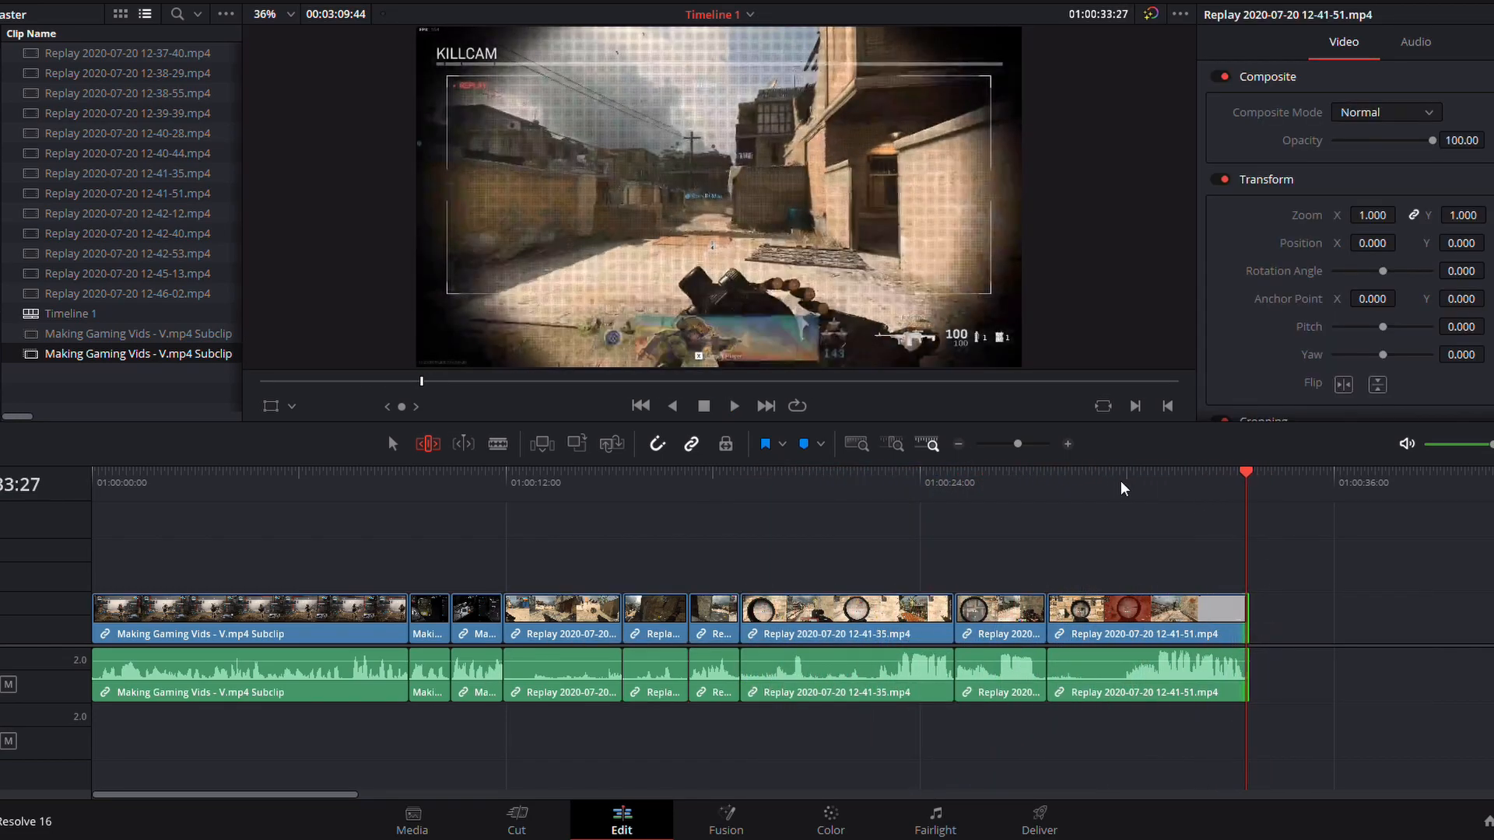
scroll(1118, 477, up, 3)
drag(837, 610, 815, 607)
scroll(853, 600, down, 3)
key(a)
drag(1396, 618, 871, 624)
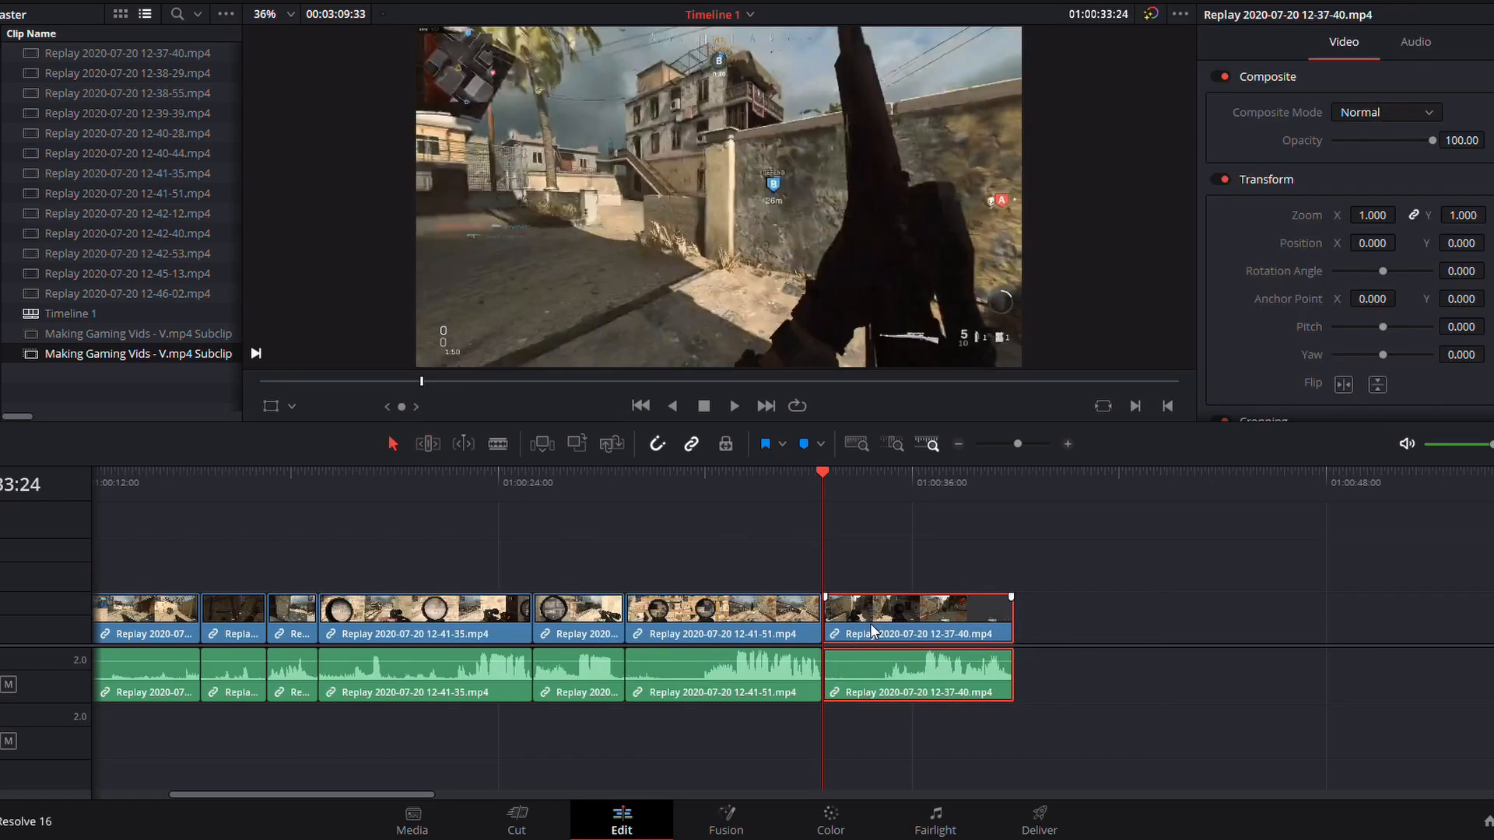
key(space)
click(960, 444)
key(space)
- Try placing the next three short replay clips directly after the 12-37-40 clip and play through them
click(726, 482)
drag(1067, 563, 876, 634)
click(766, 487)
key(space)
key(space)
click(809, 560)
click(810, 490)
key(space)
- Move the three short clips about 14 seconds later and place the single clip that follows them directly after the 12-37-40 clip
key(space)
click(762, 492)
- Move the group of three short clips about 5 seconds later and preview the longer replay clips behind it
key(space)
drag(823, 559, 971, 669)
drag(900, 636, 1136, 636)
click(1289, 490)
key(space)
key(space)
drag(1307, 632, 1177, 633)
drag(1038, 558, 1183, 669)
drag(1181, 634, 1266, 634)
click(1351, 488)
key(space)
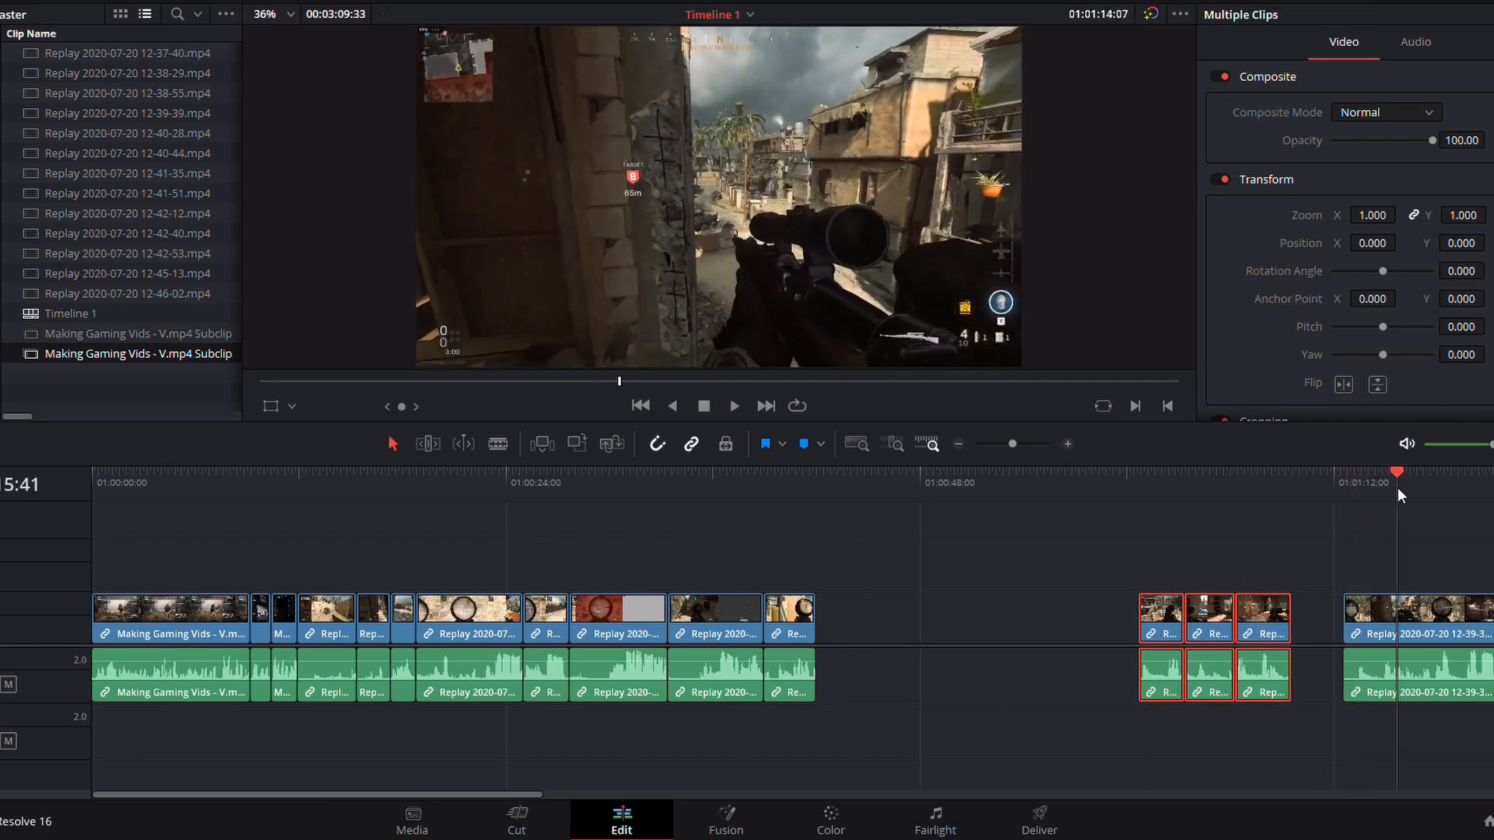
drag(1011, 444, 1006, 444)
click(893, 486)
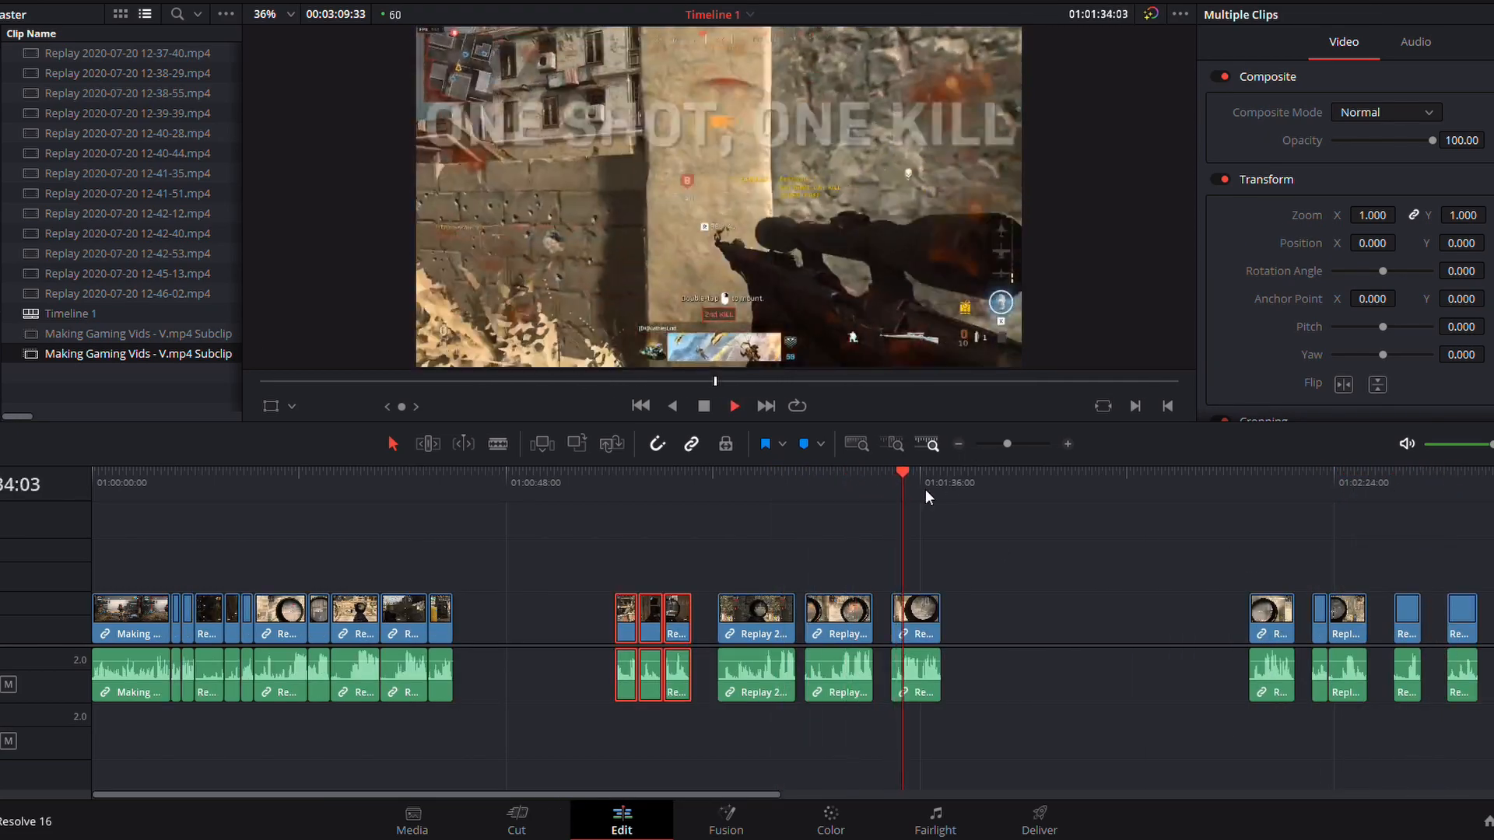
drag(1271, 622, 477, 634)
click(433, 486)
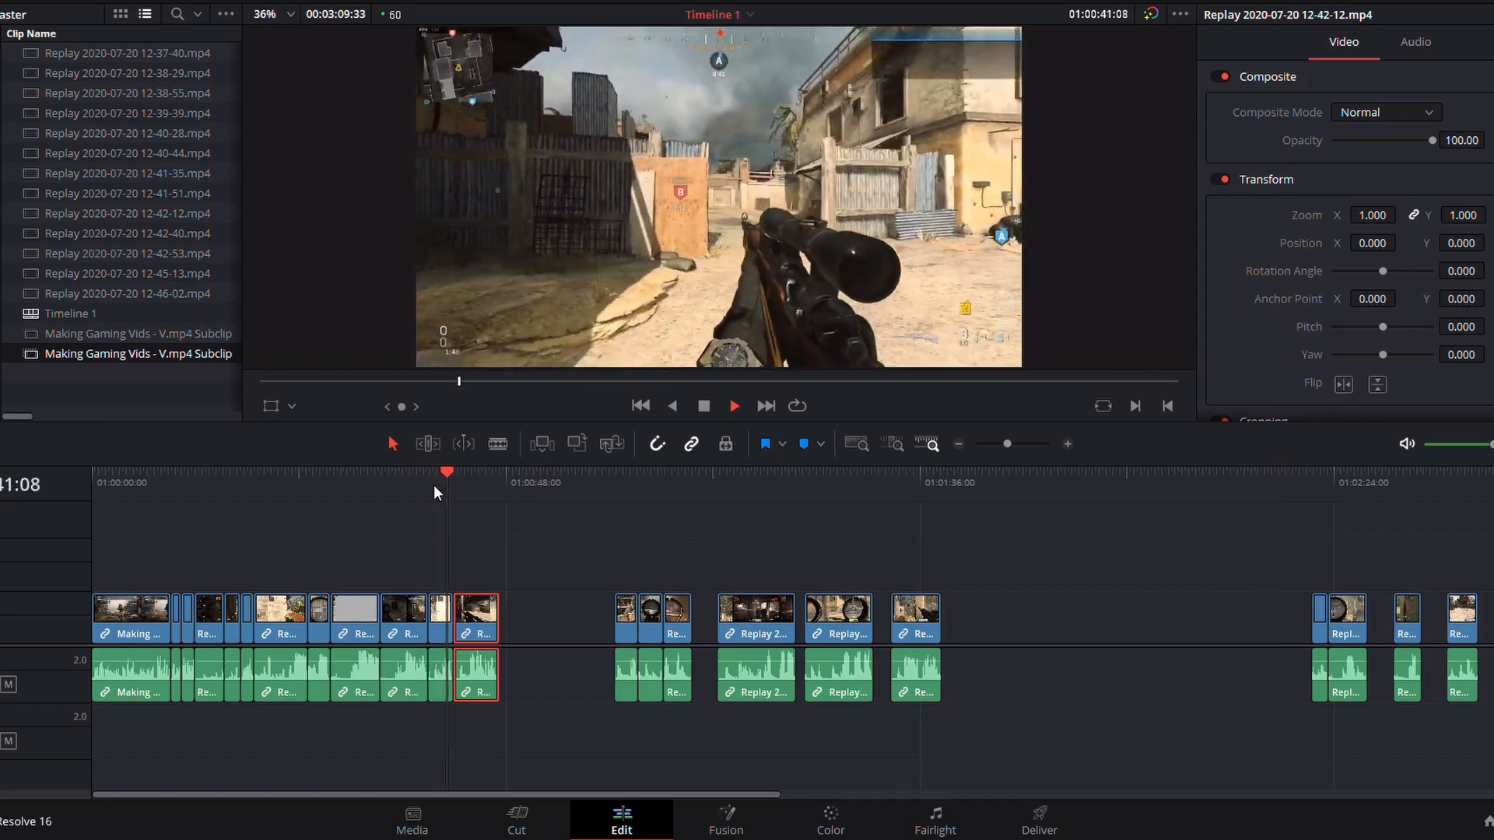
click(1312, 493)
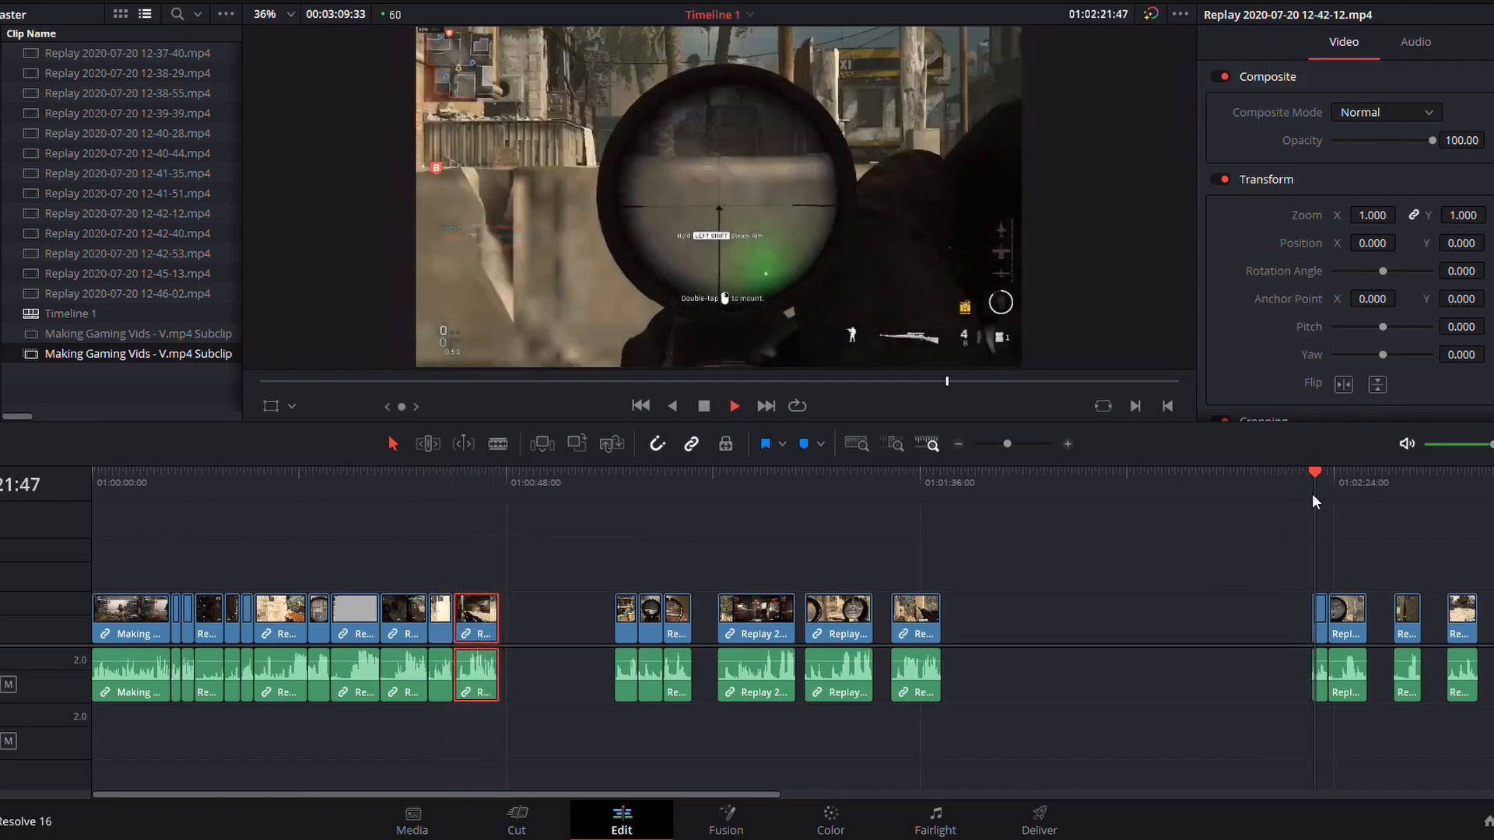
key(space)
- Move the six middle replay clips about 27 seconds later and place the two adjoining clips behind them directly after the 12-42-12 clip
drag(600, 586, 914, 634)
drag(844, 634, 1080, 635)
drag(1289, 551, 543, 634)
click(1393, 490)
key(space)
key(space)
click(1131, 491)
drag(1408, 632, 569, 634)
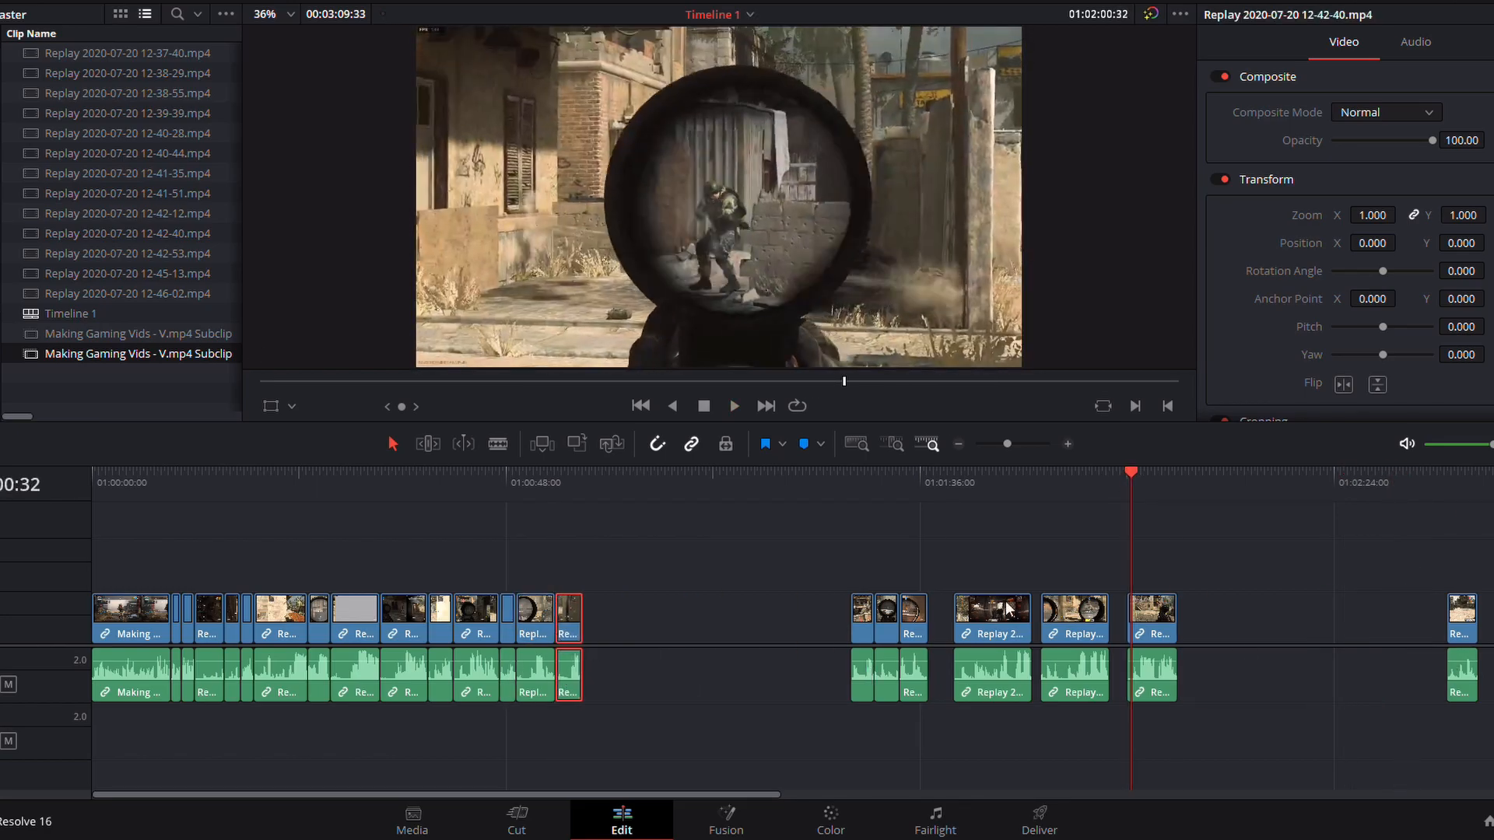
- Preview the remaining clips, place the group of three short clips directly after the 12-42-40 clip, and play the following replay
key(space)
click(1454, 490)
click(1492, 490)
click(958, 444)
click(471, 491)
click(486, 495)
key(space)
drag(446, 560, 504, 661)
drag(499, 621, 365, 616)
click(525, 498)
key(space)
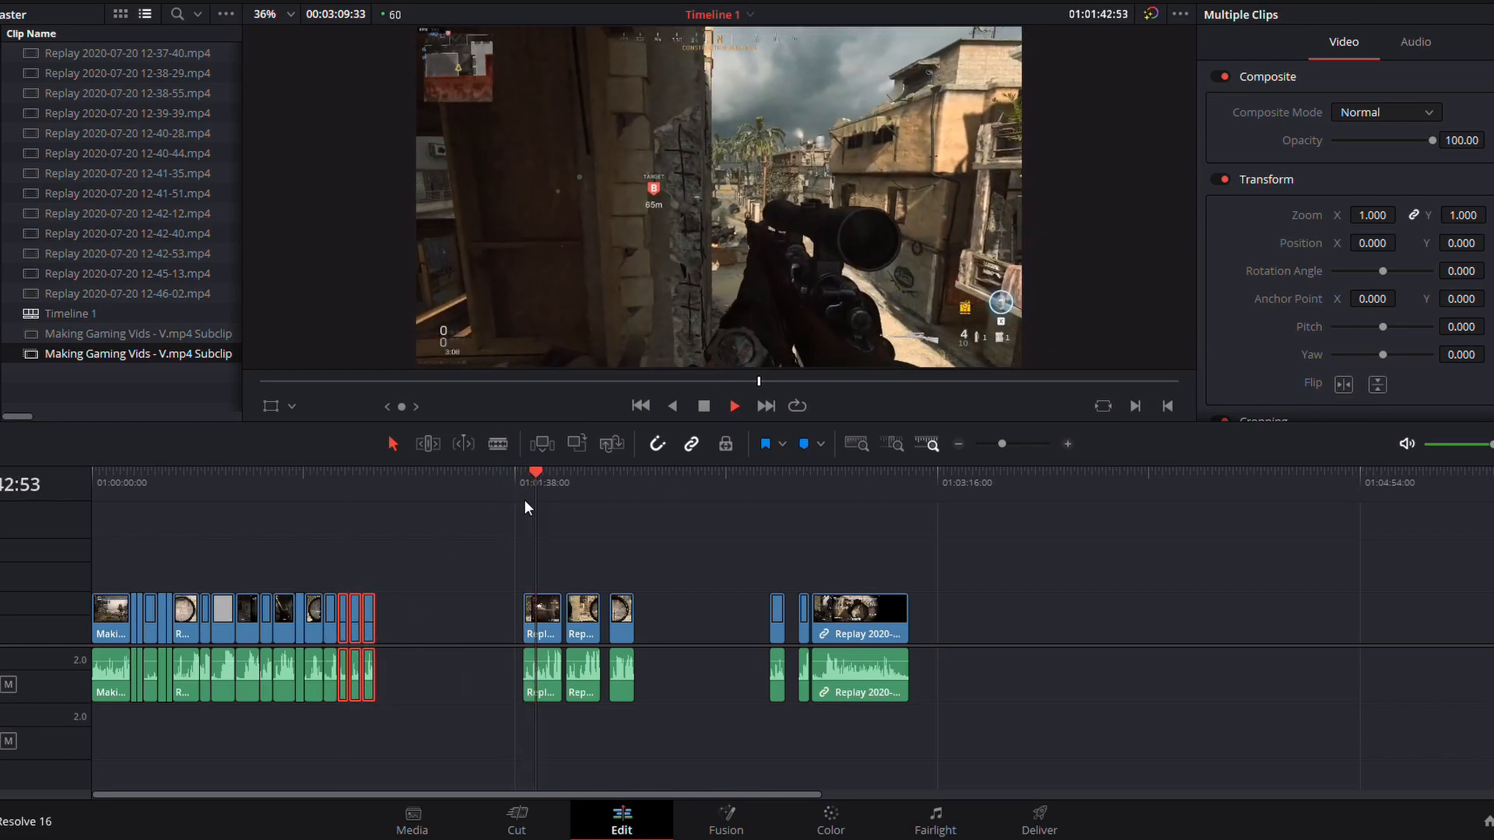
click(1066, 445)
key(space)
drag(829, 634, 535, 631)
click(875, 490)
key(space)
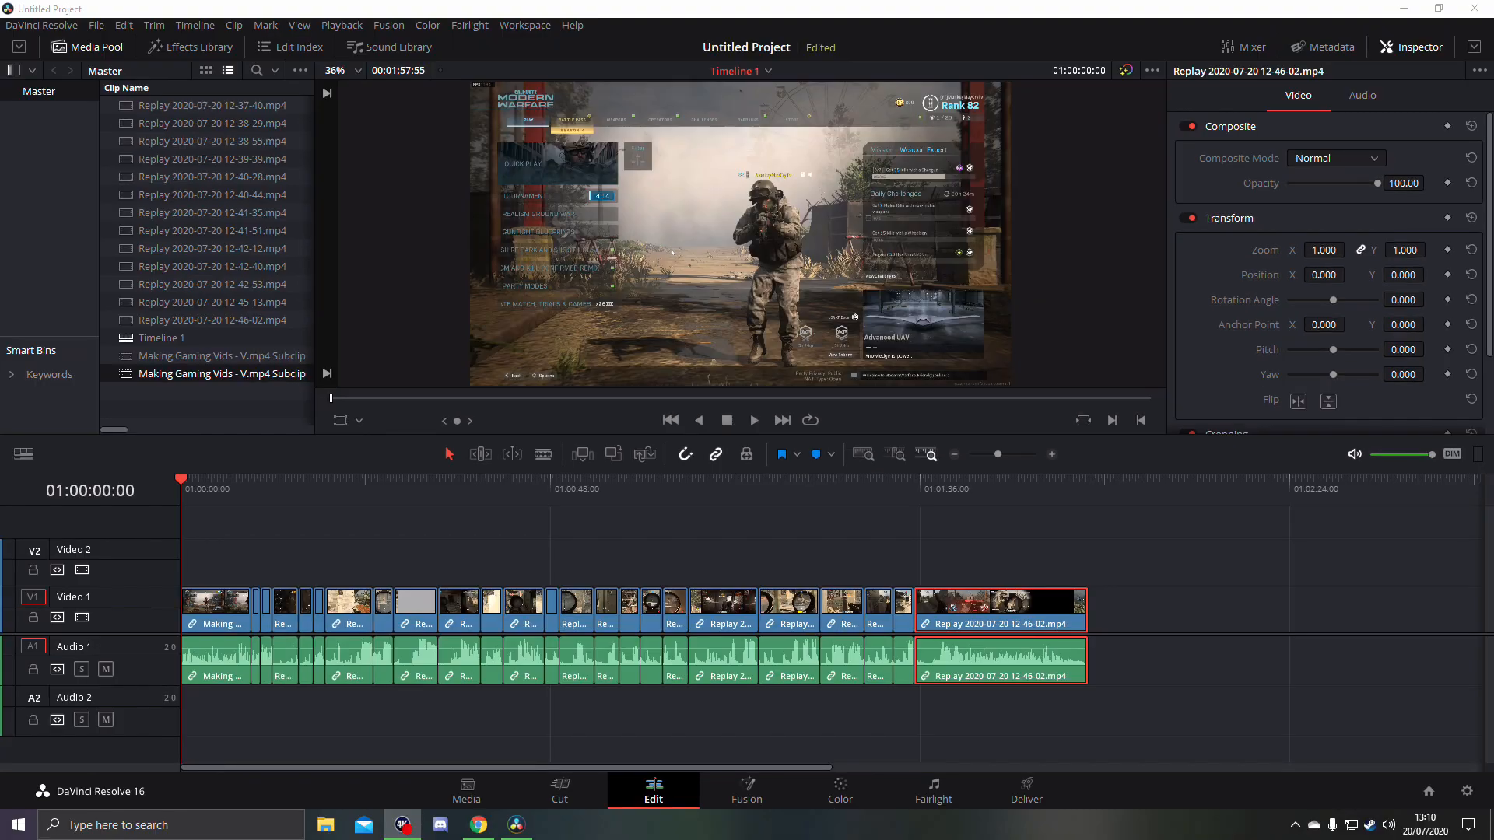
drag(199, 491, 989, 494)
double_click(240, 324)
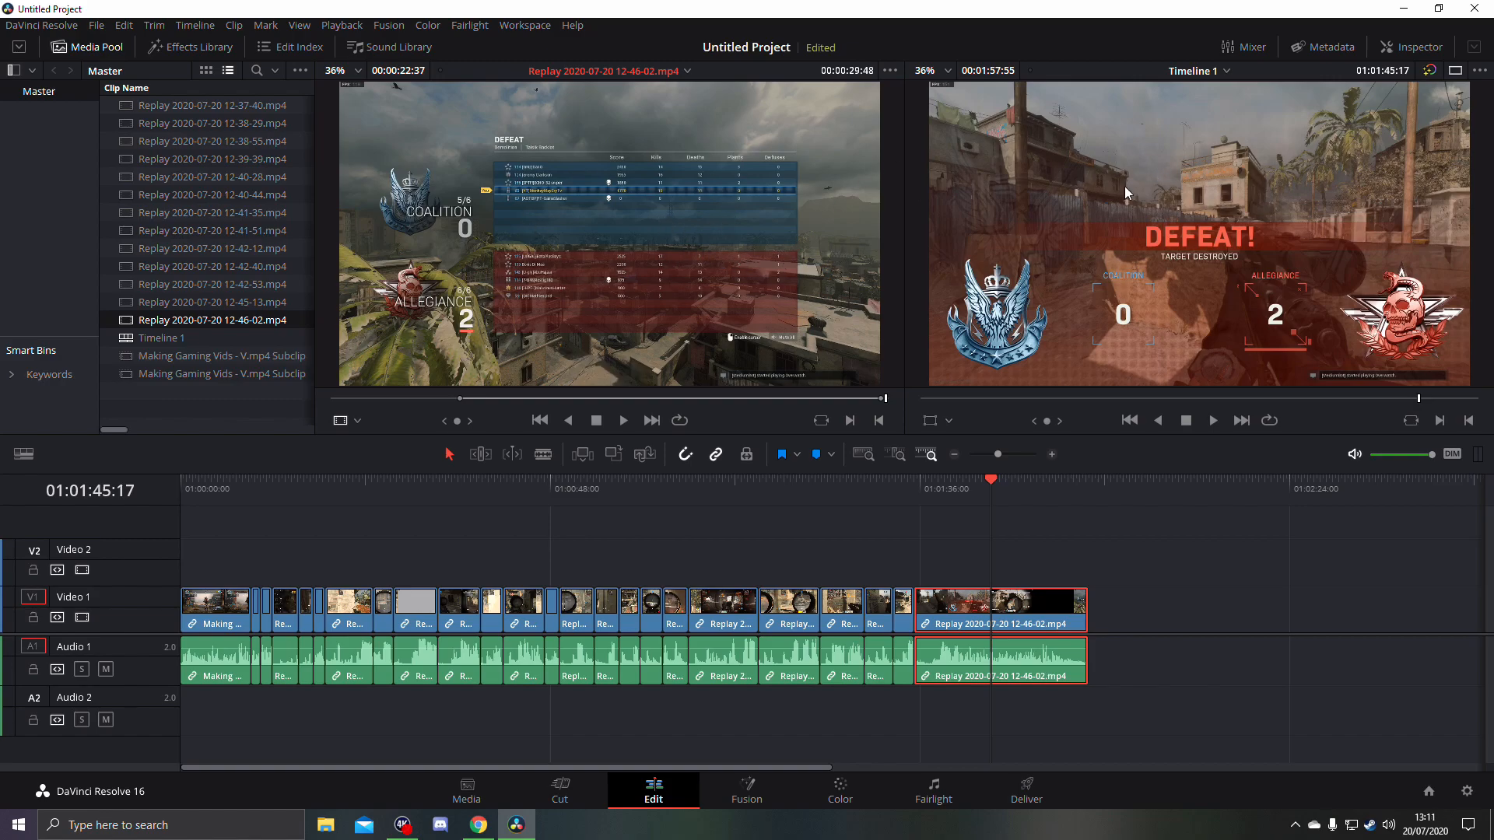
double_click(199, 269)
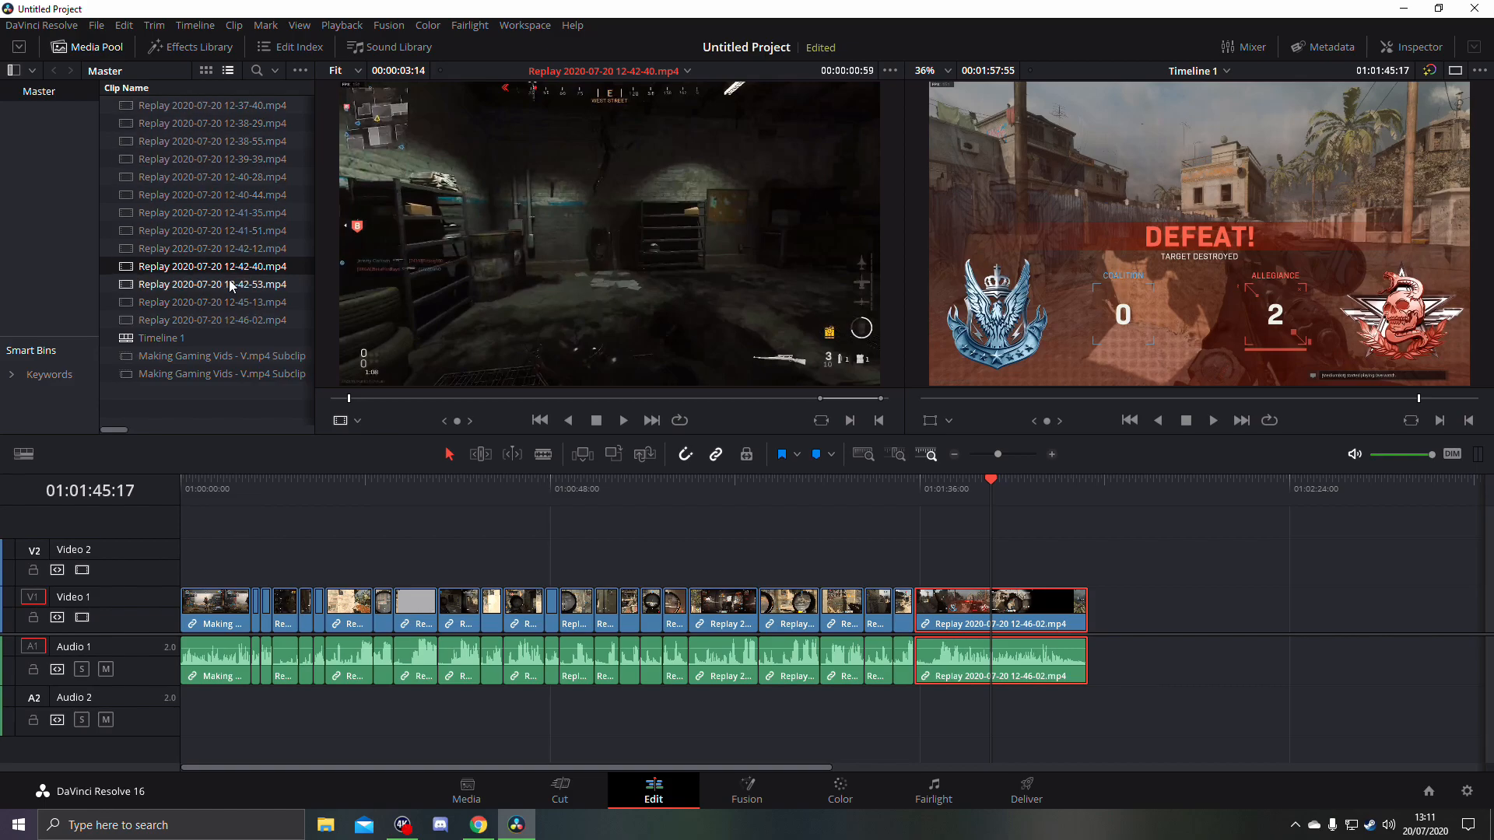
mouse_move(372, 396)
mouse_down()
mouse_move(461, 412)
mouse_move(391, 400)
mouse_up()
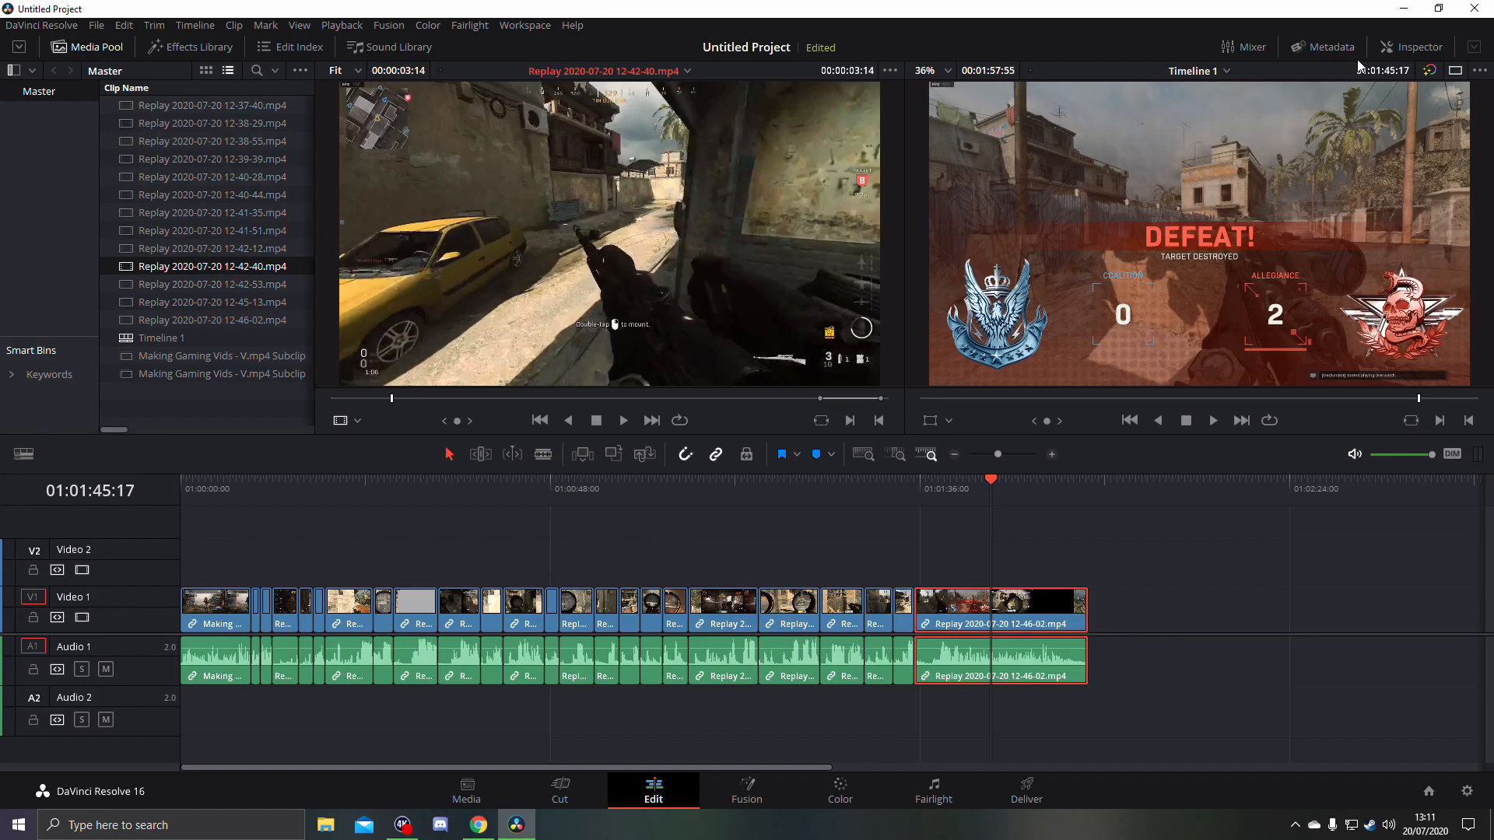
- Show the Inspector beside a taller timeline viewer and scrub through the assembled sequence
click(1420, 48)
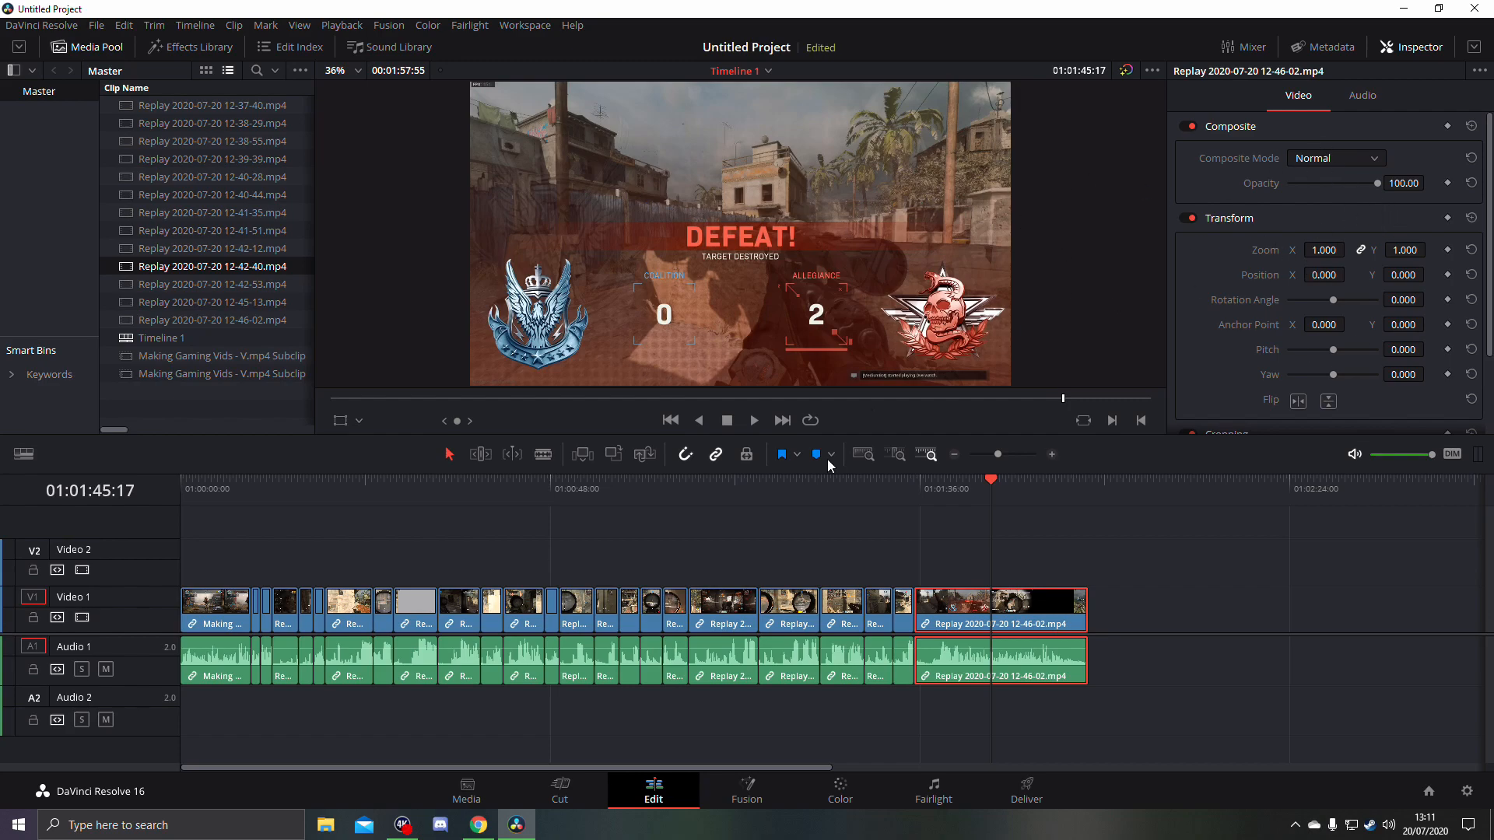
drag(786, 435, 797, 509)
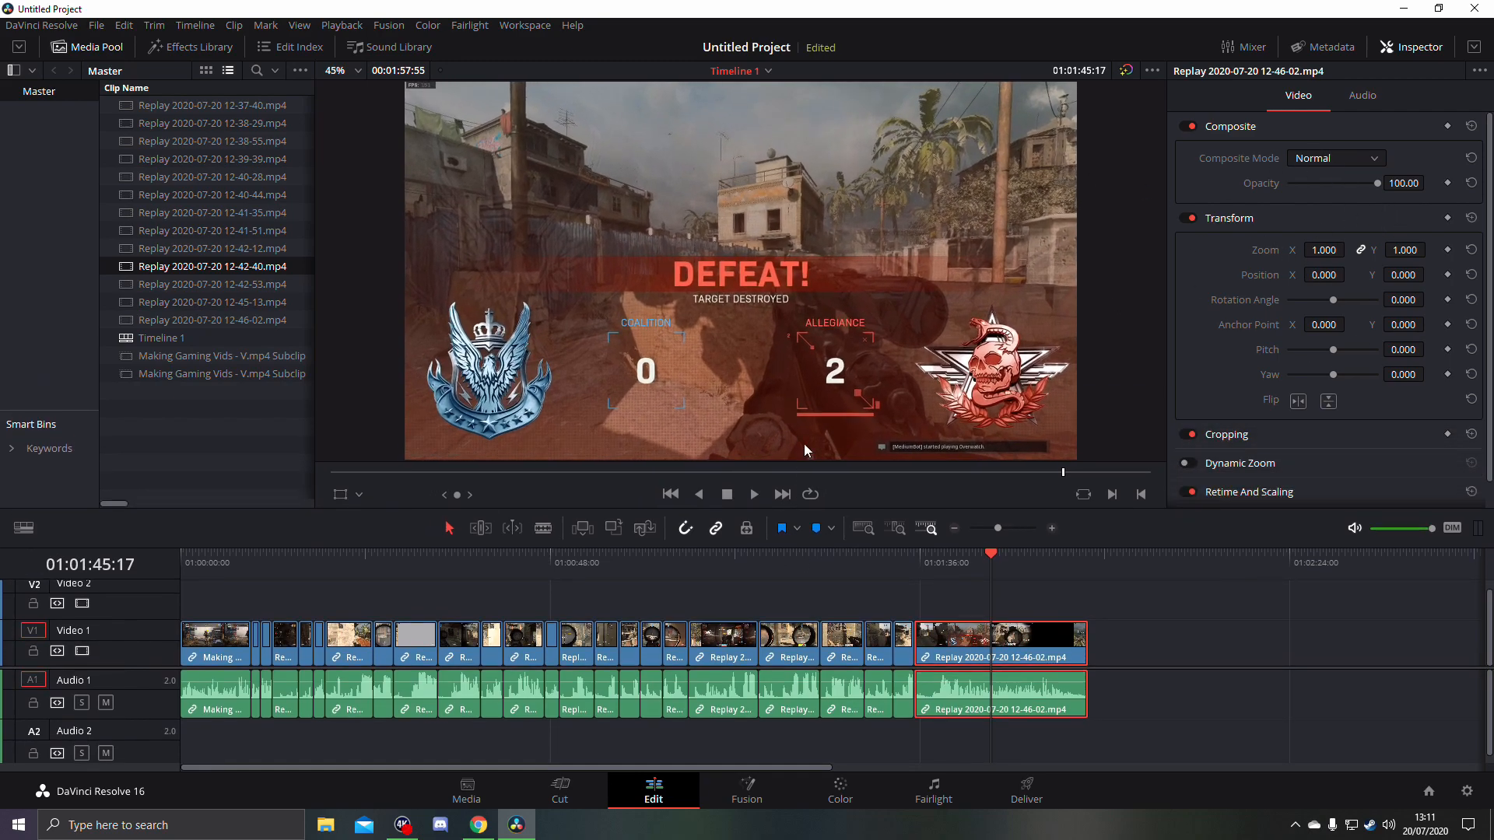
drag(201, 562, 984, 584)
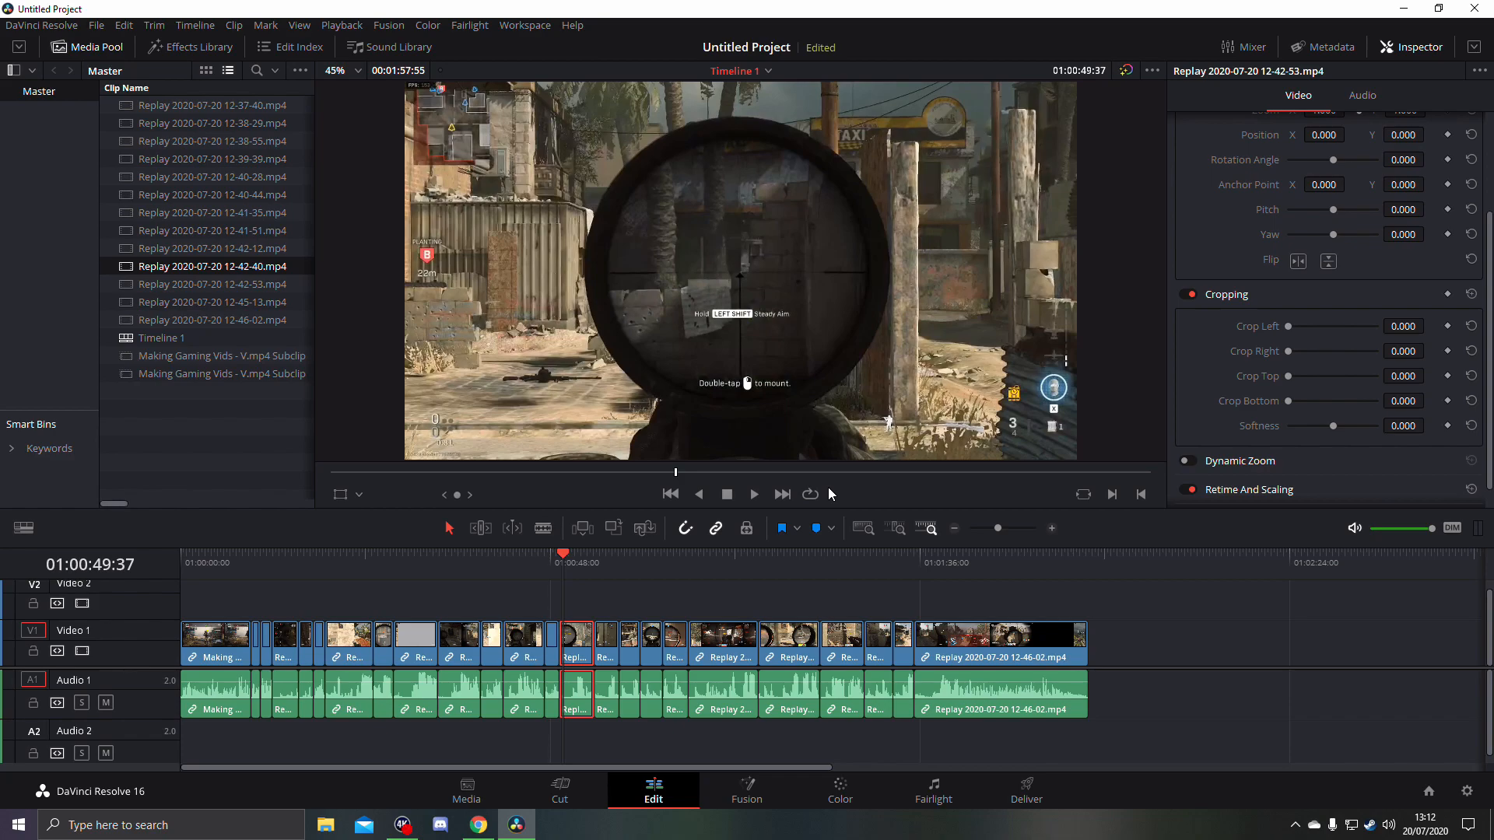
key(alt+Tab)
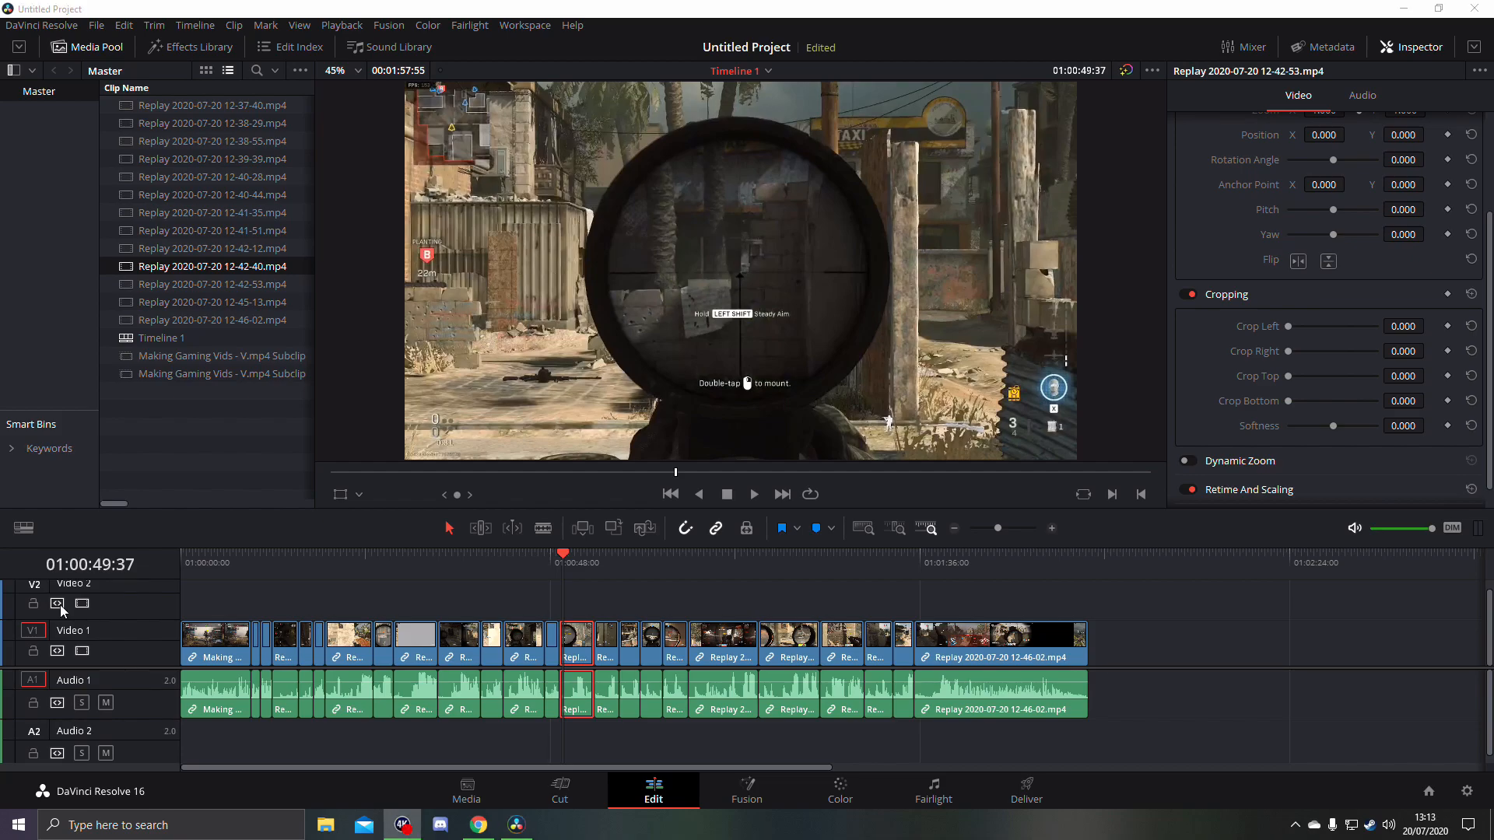
click(250, 567)
drag(322, 562, 776, 580)
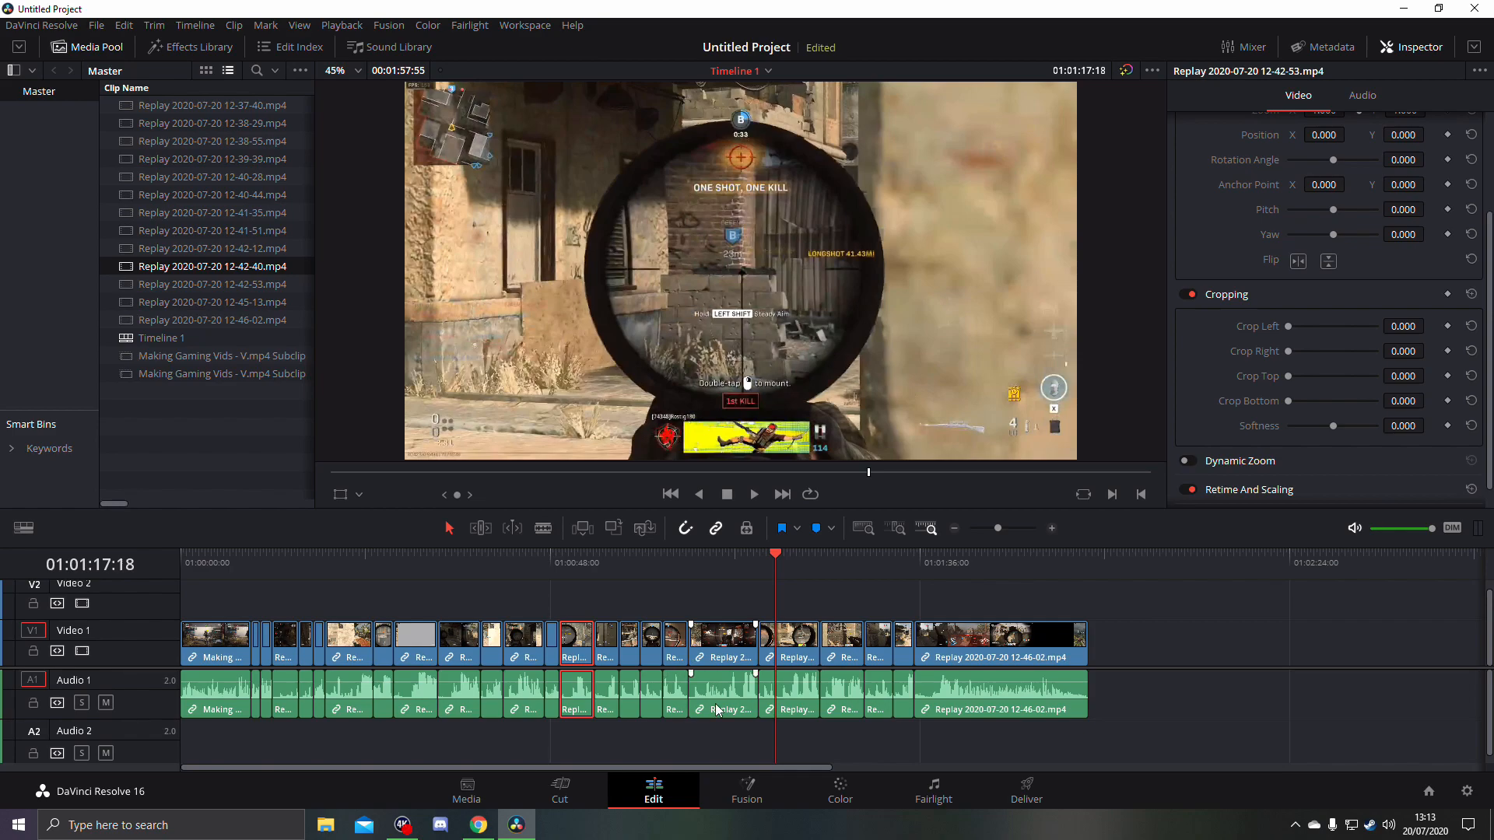
- Browse the media storage on drive J to My Documents > Sounds > Music > Game Music and load the Shadow of the Colossus track
click(466, 801)
click(100, 135)
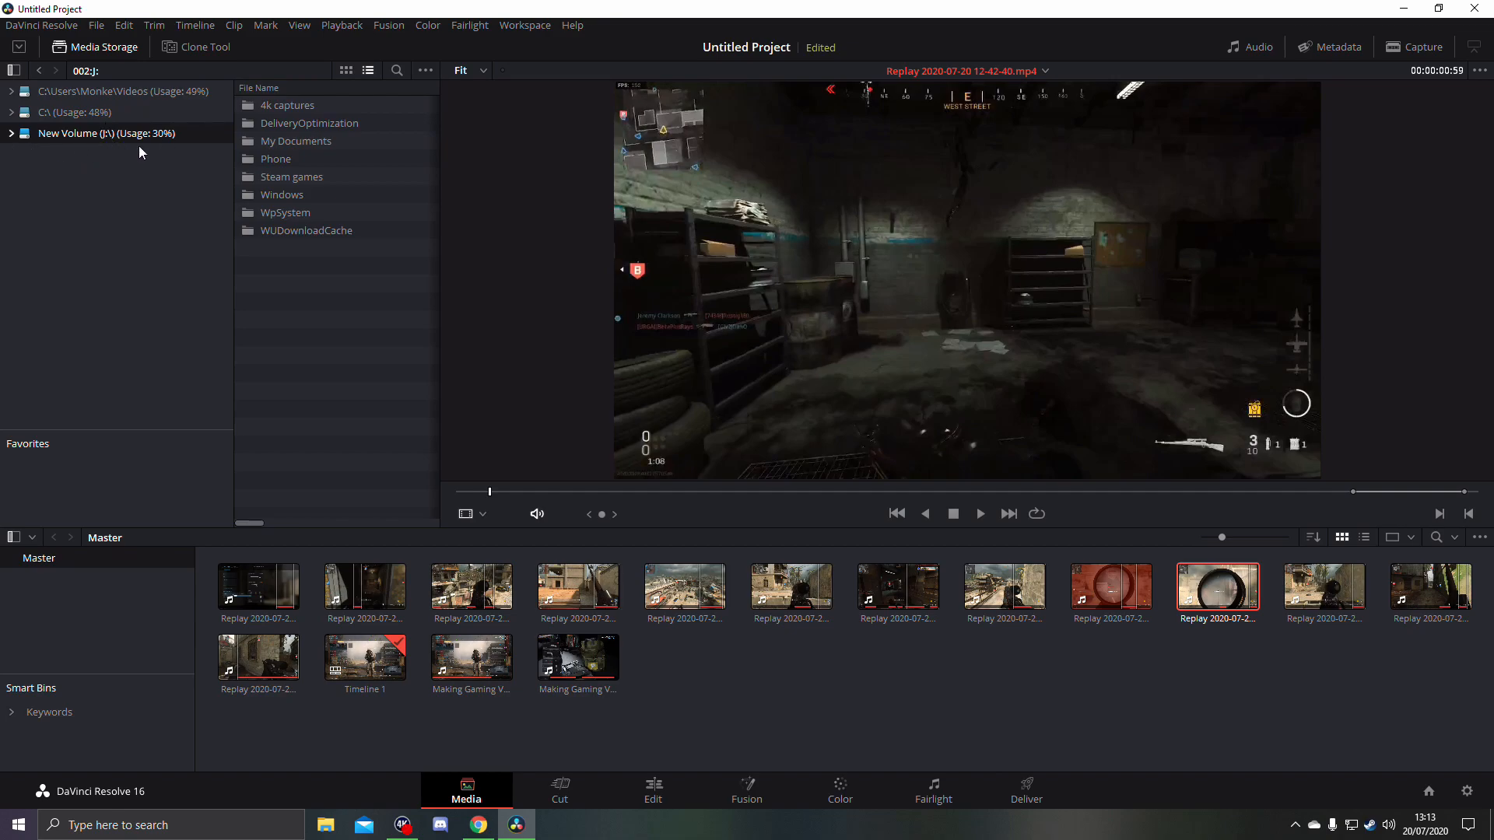
double_click(324, 145)
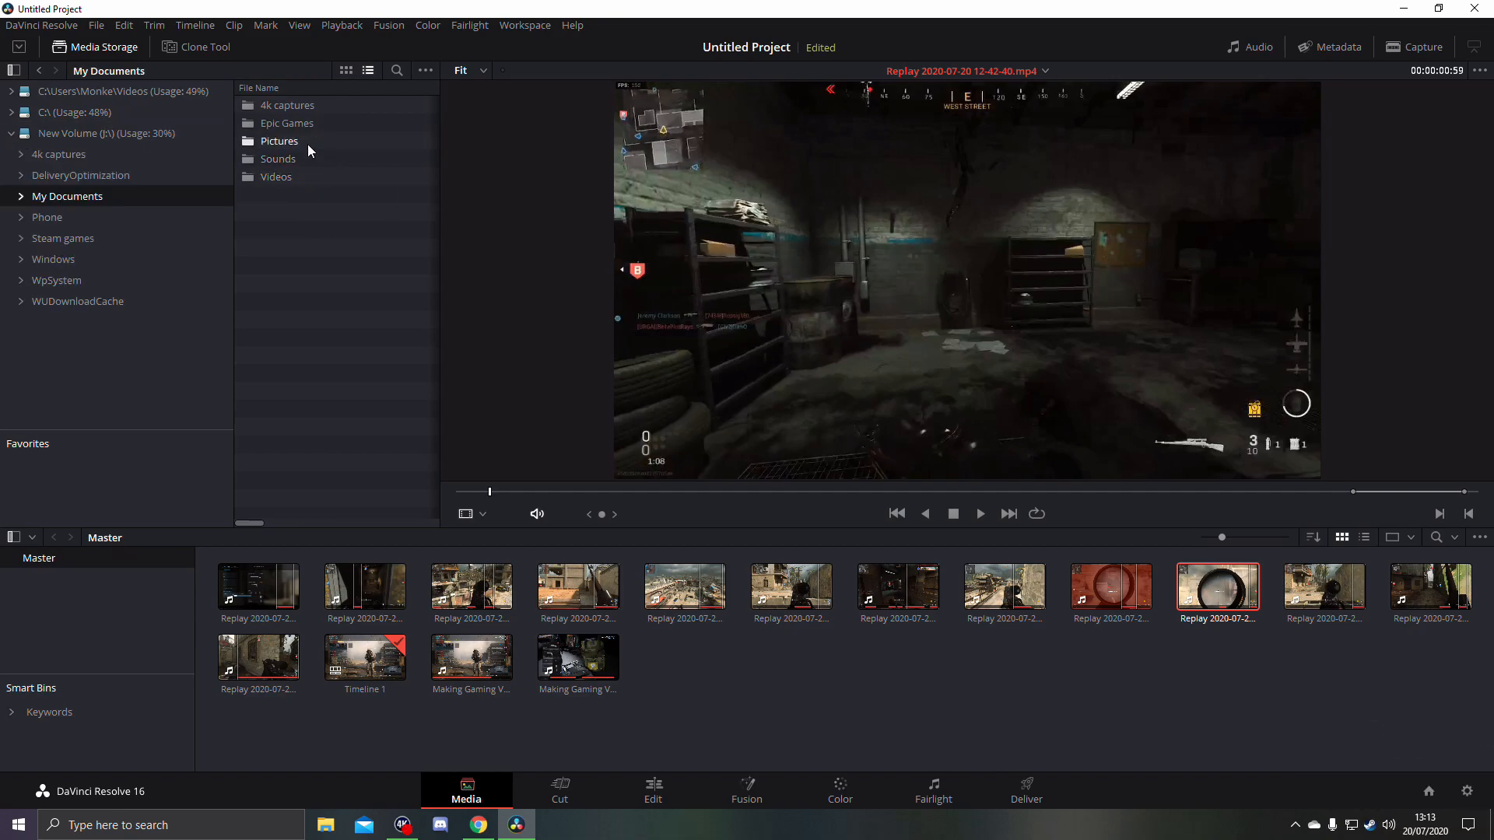
double_click(302, 158)
double_click(304, 108)
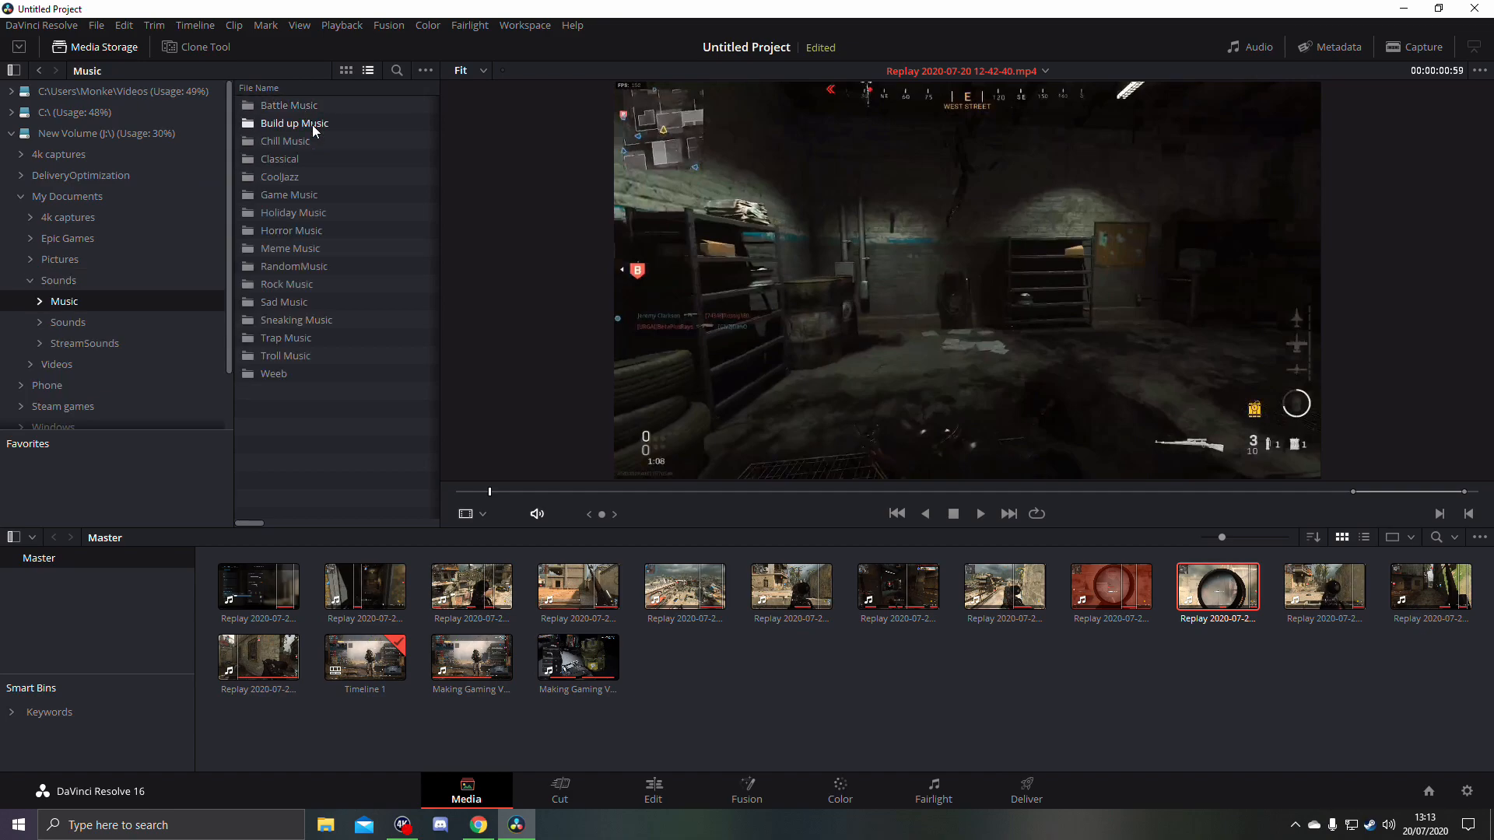
double_click(319, 195)
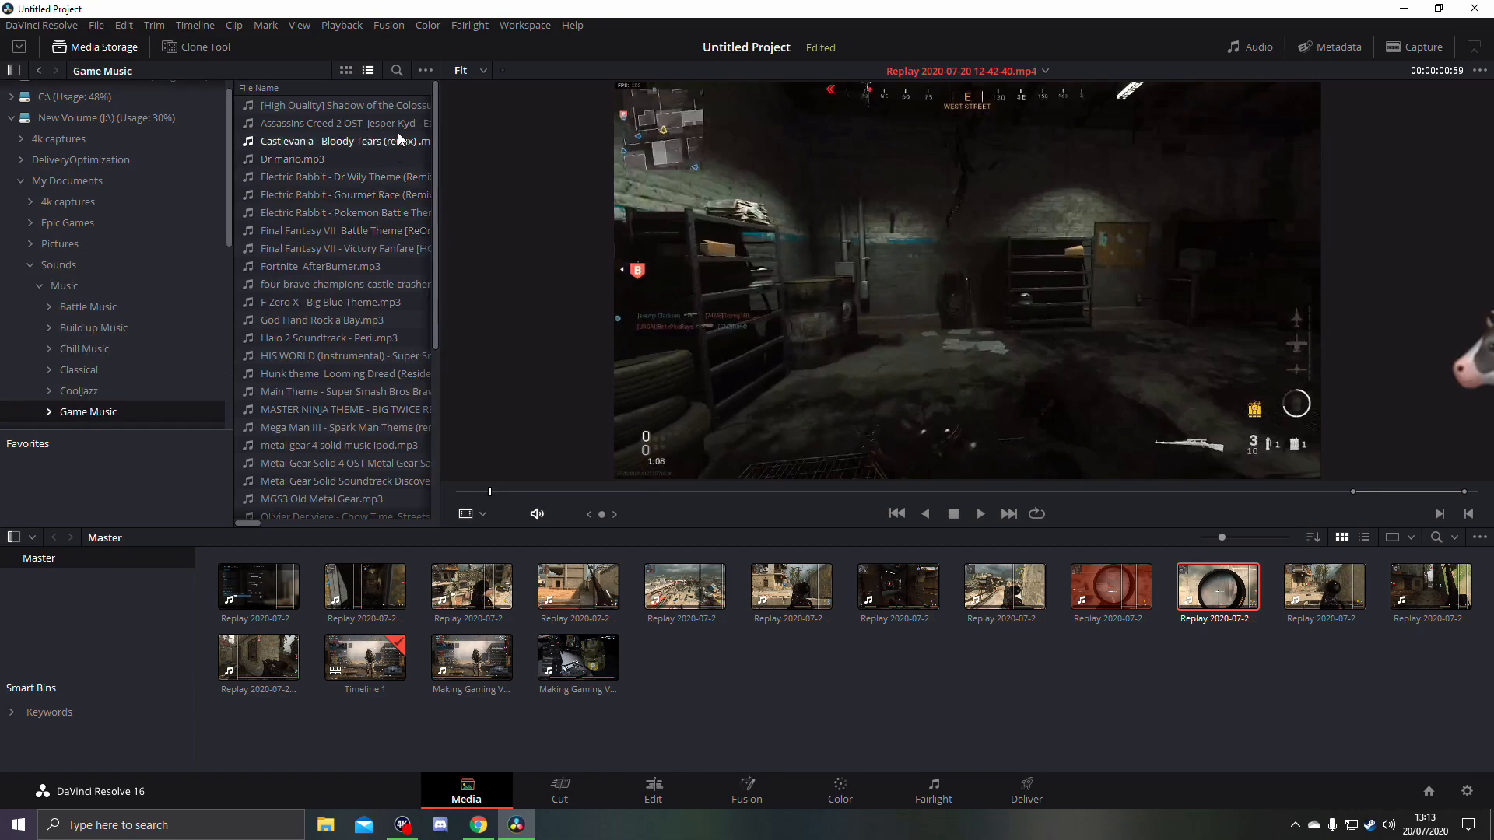
click(395, 108)
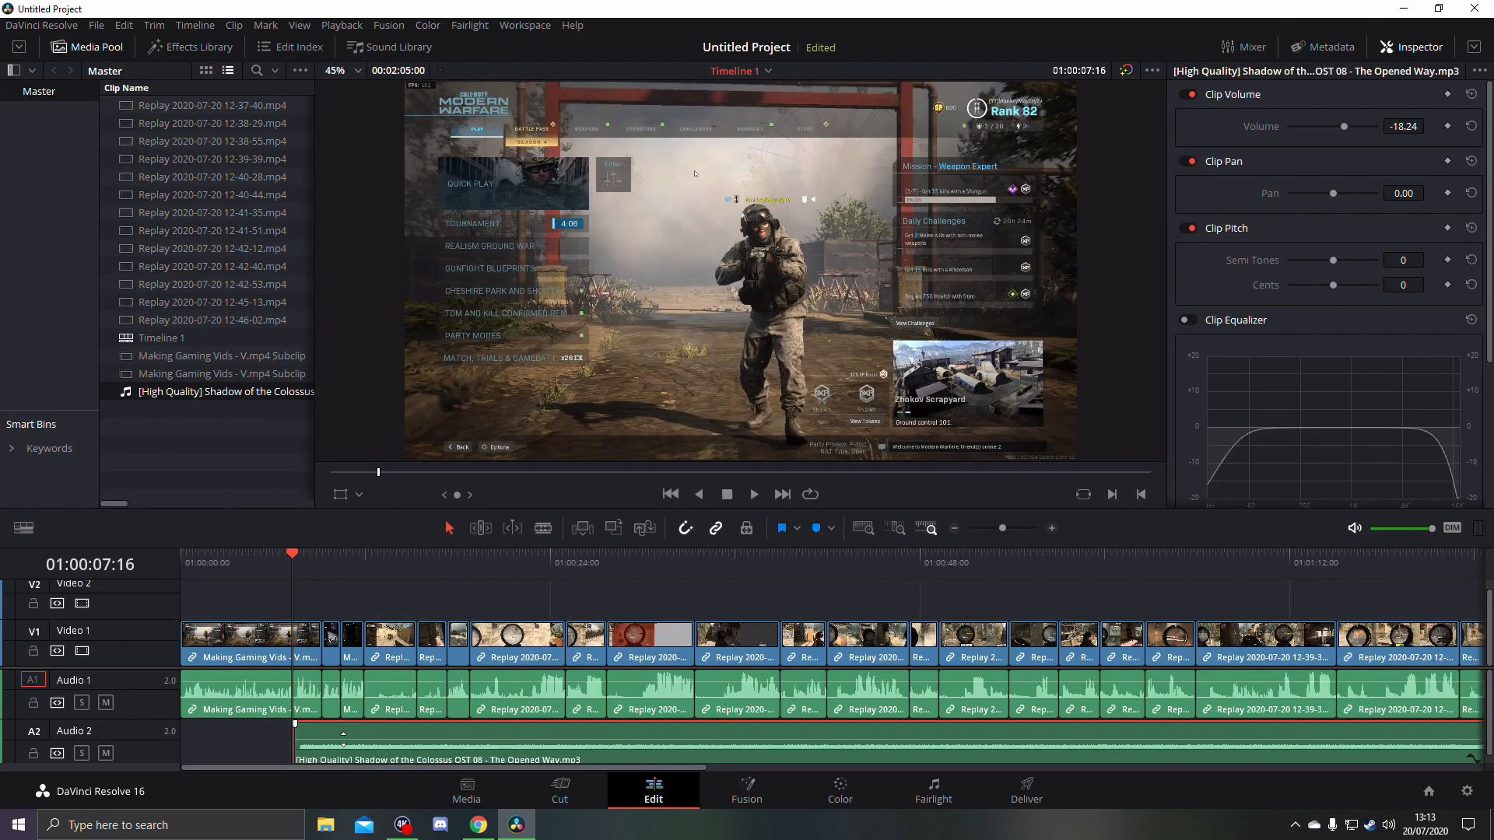
- Fade in the Shadow of the Colossus music on Audio 2, lower its volume to -22.30 and play the opening section
mouse_move(343, 727)
mouse_down()
mouse_move(342, 740)
mouse_move(302, 725)
mouse_move(337, 726)
mouse_up()
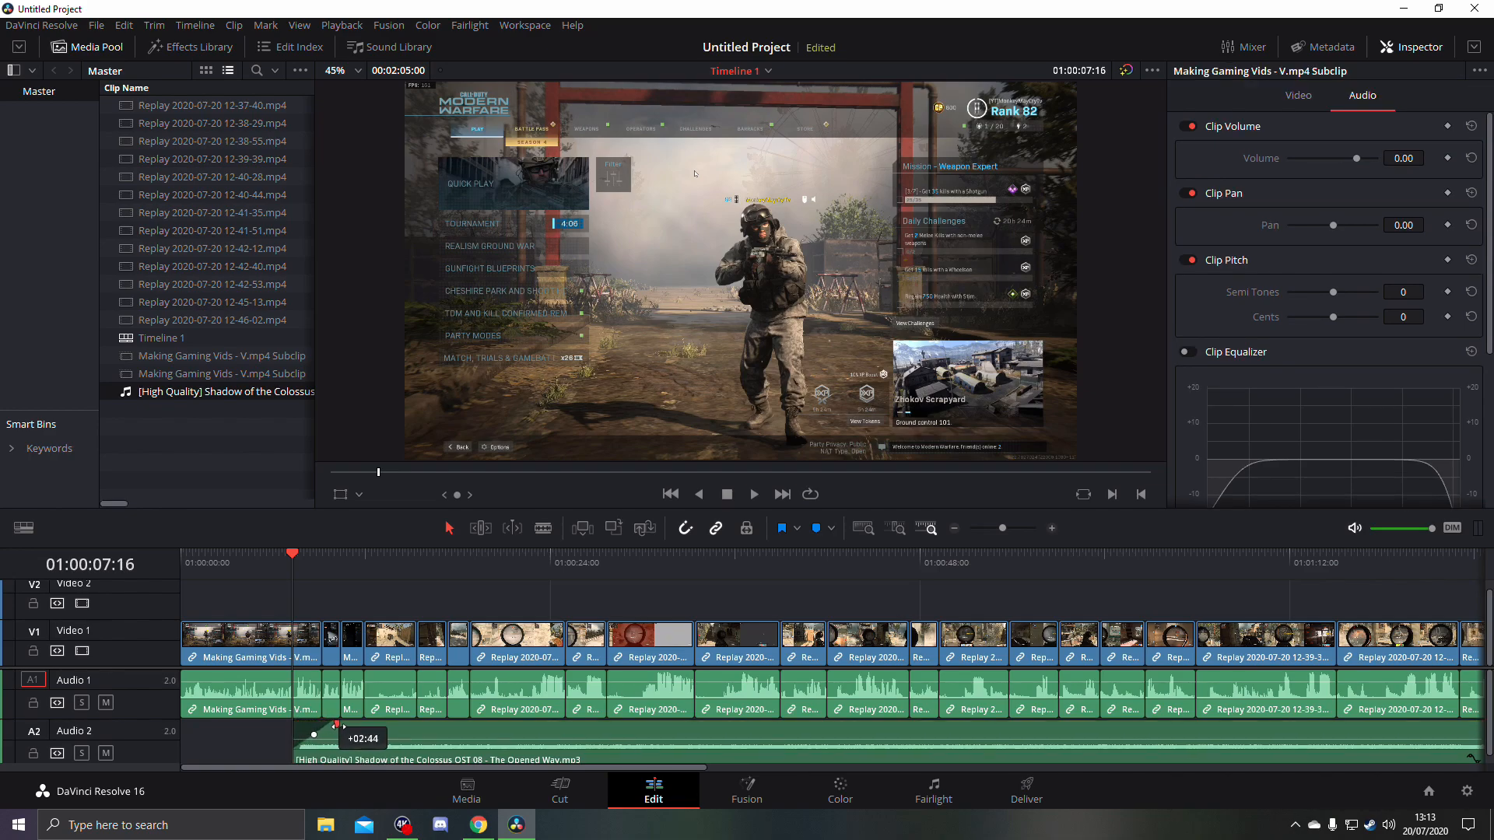
drag(339, 726, 340, 726)
mouse_move(451, 732)
mouse_down()
mouse_move(510, 741)
mouse_move(437, 750)
mouse_up()
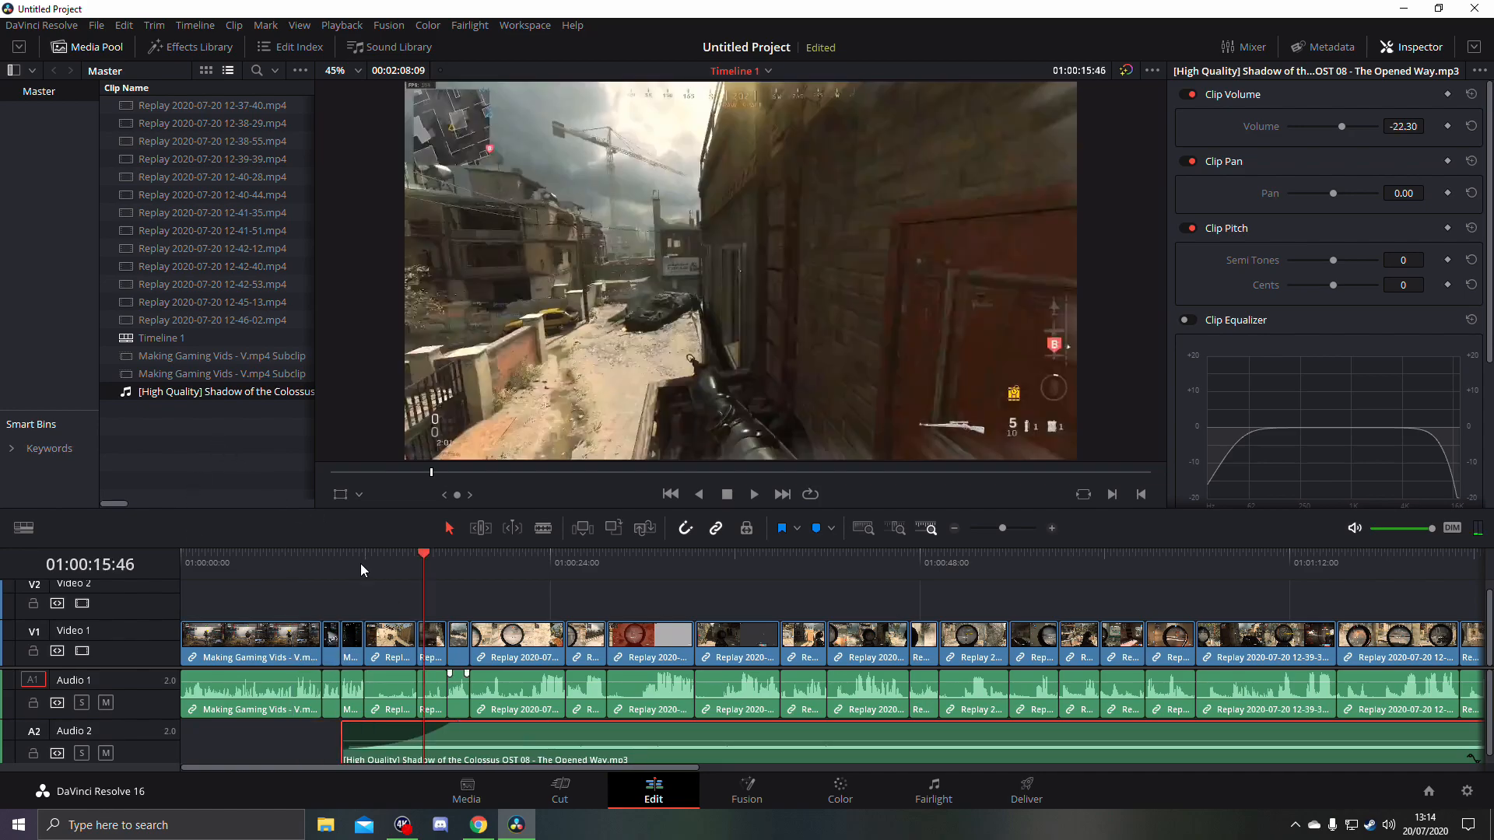
click(361, 564)
key(space)
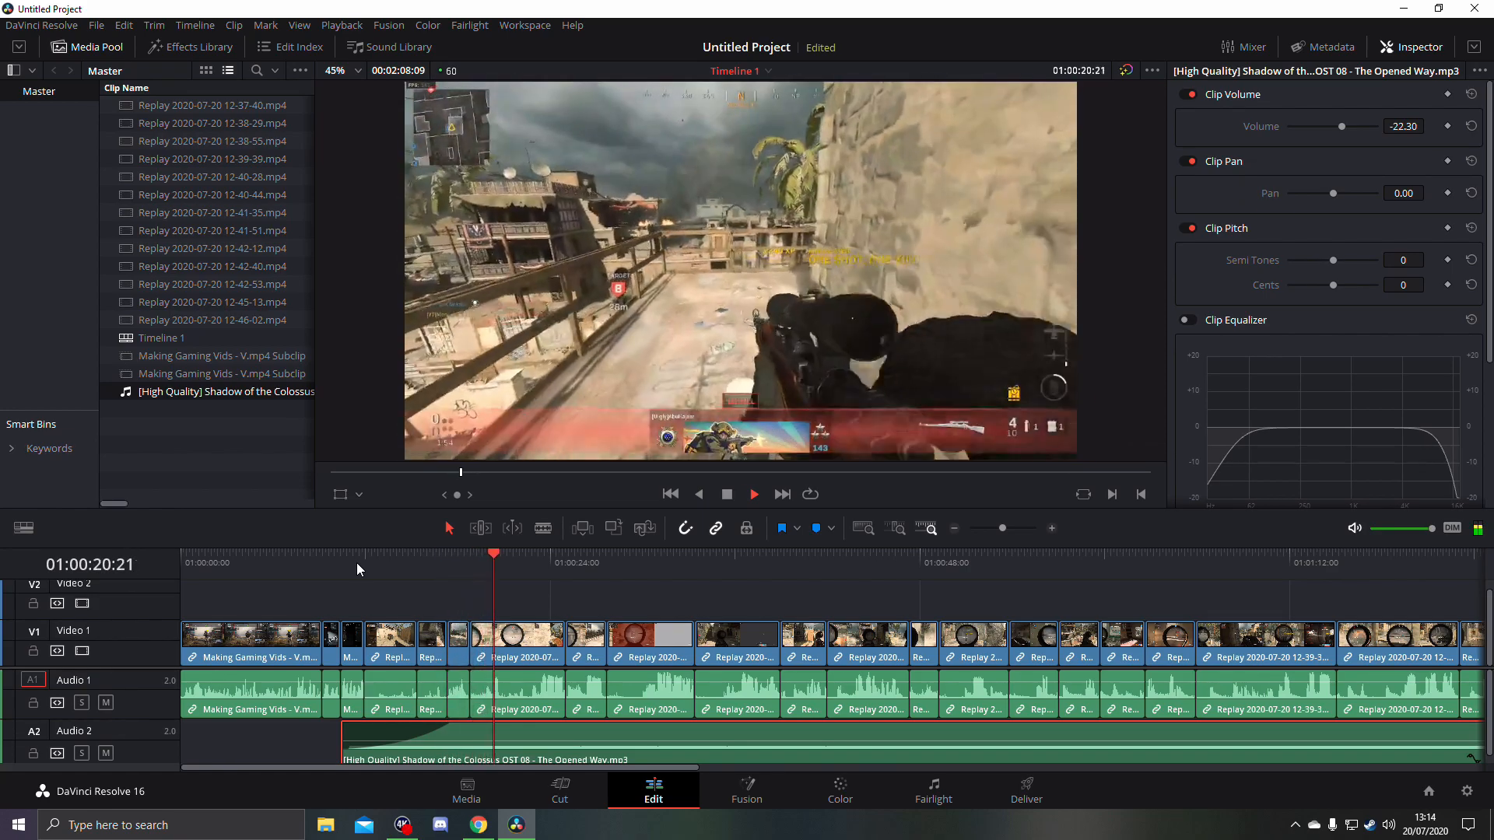
key(space)
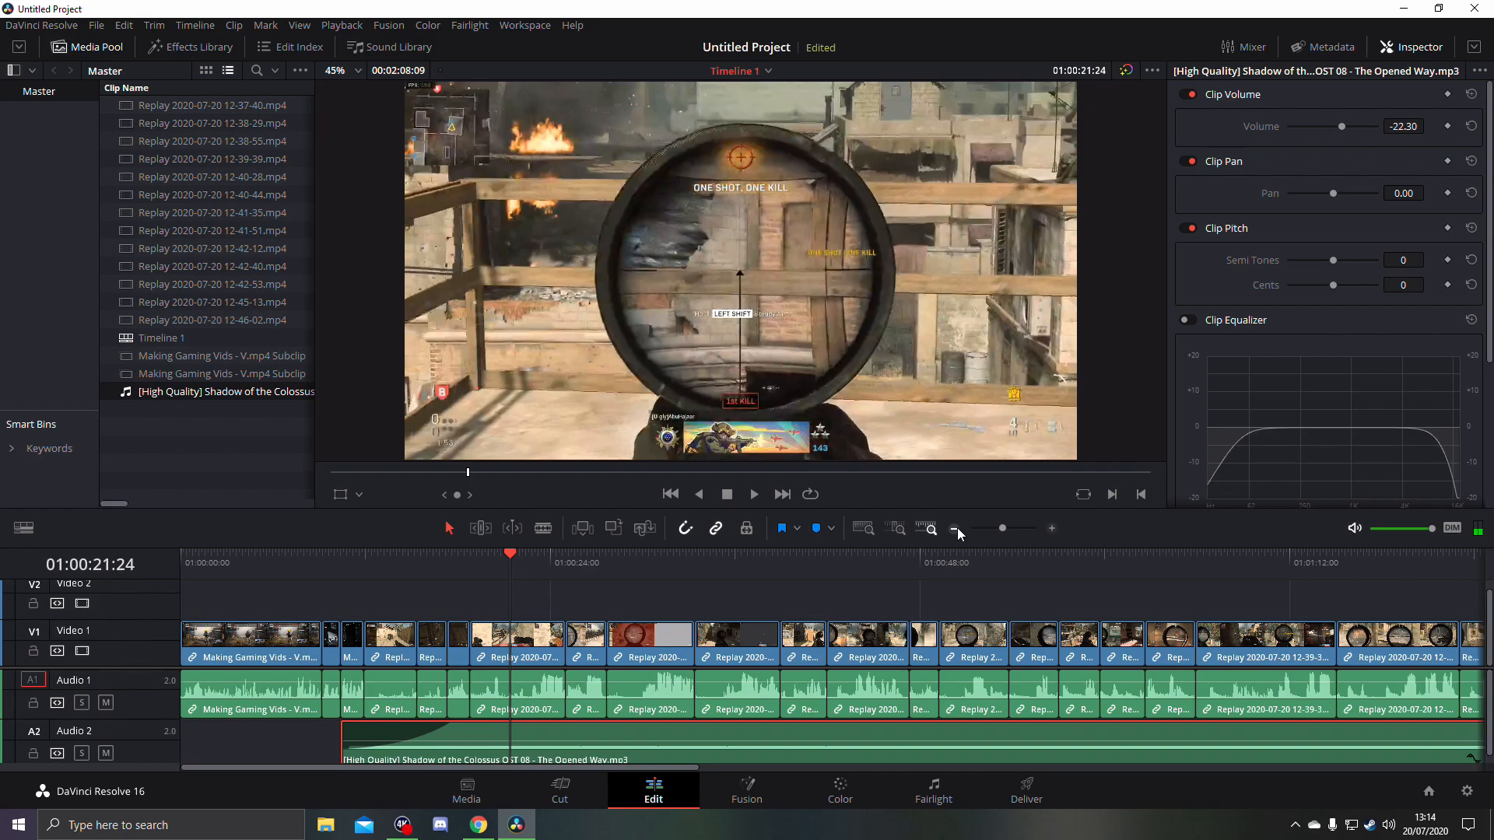
- Try to trim the music to the end of the video and give it a long fade-out
click(956, 529)
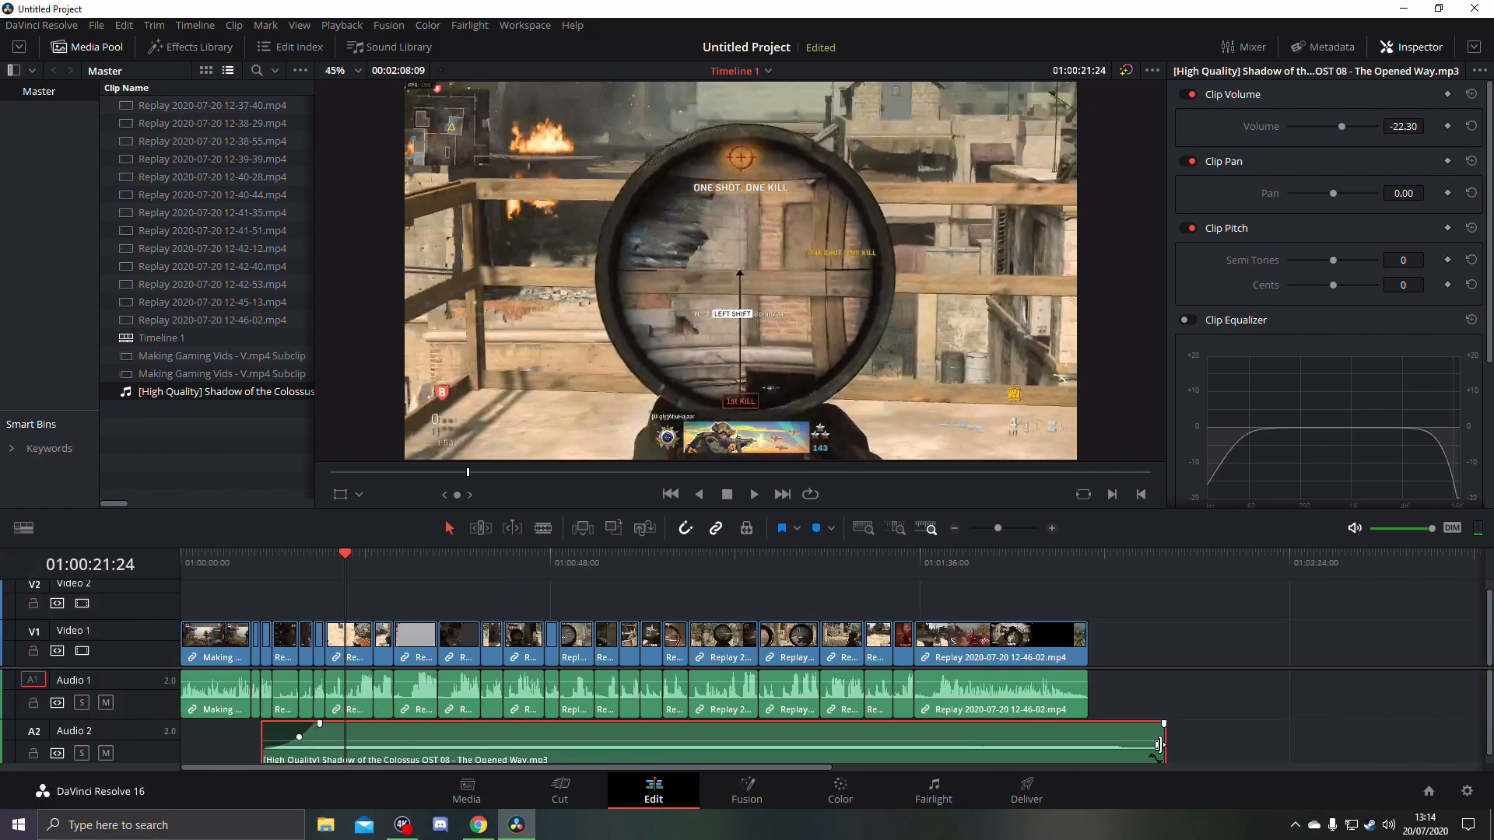
drag(1162, 745, 1133, 745)
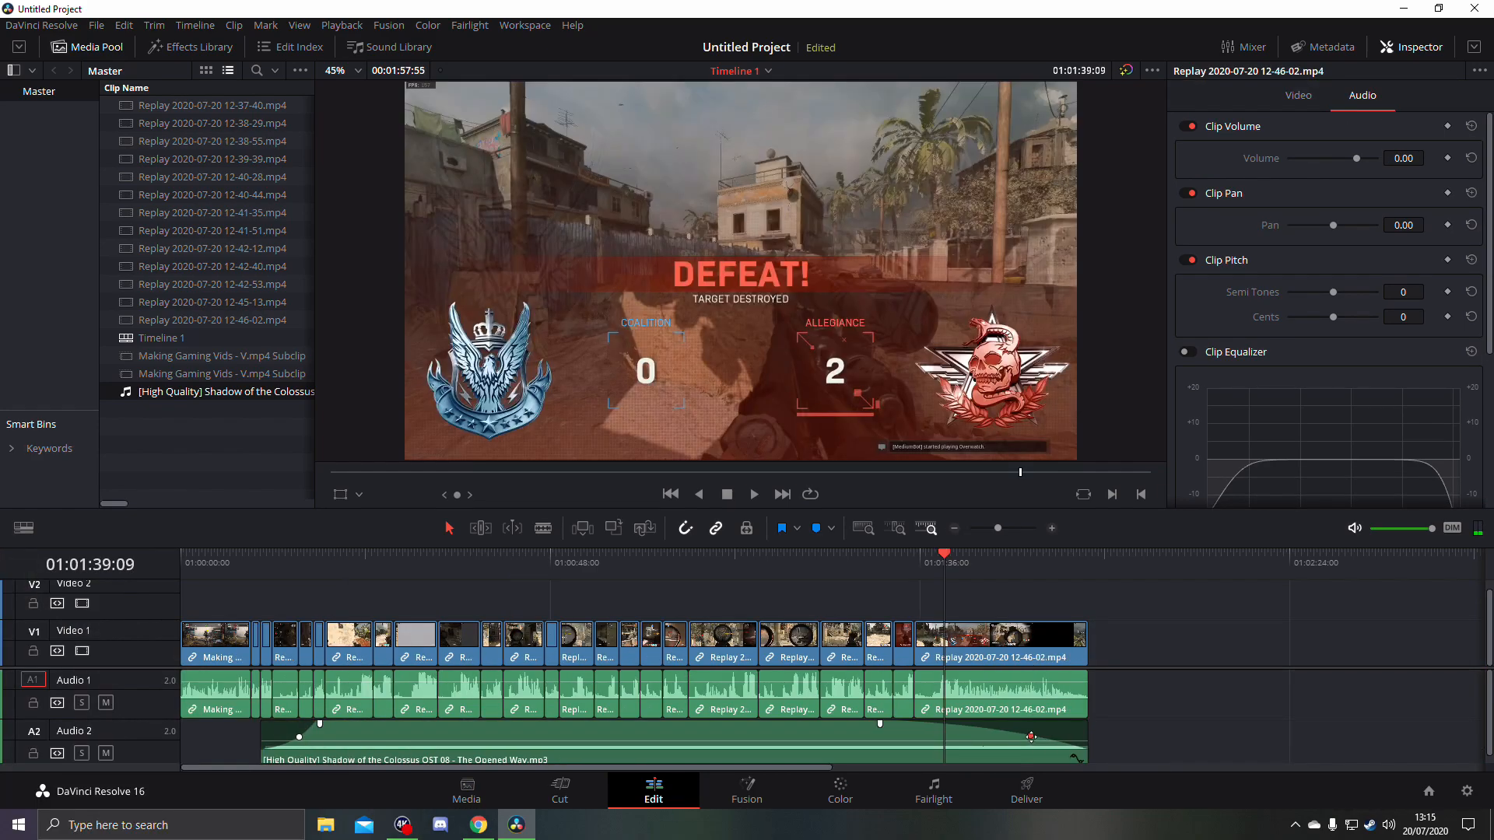
drag(1030, 736, 1047, 733)
drag(879, 724, 1221, 736)
- Split the music on Audio 2 at about 01:02:00 and play its closing part
click(543, 528)
click(1106, 743)
click(1104, 568)
key(space)
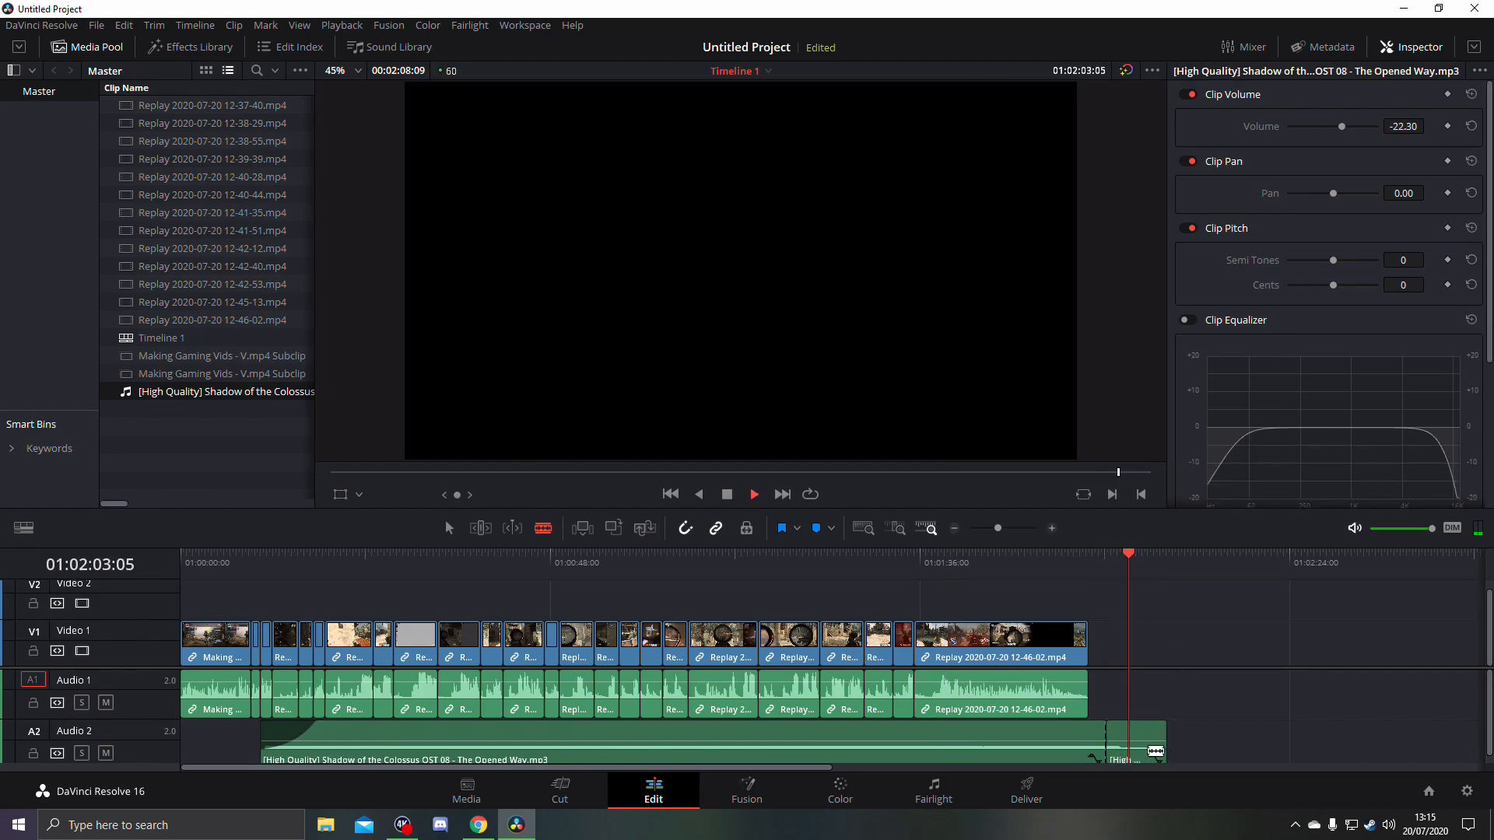
key(space)
- Move the music's closing piece to 01:01:35:49 near the start of the final replay and delete the leftover music behind it
click(898, 562)
key(space)
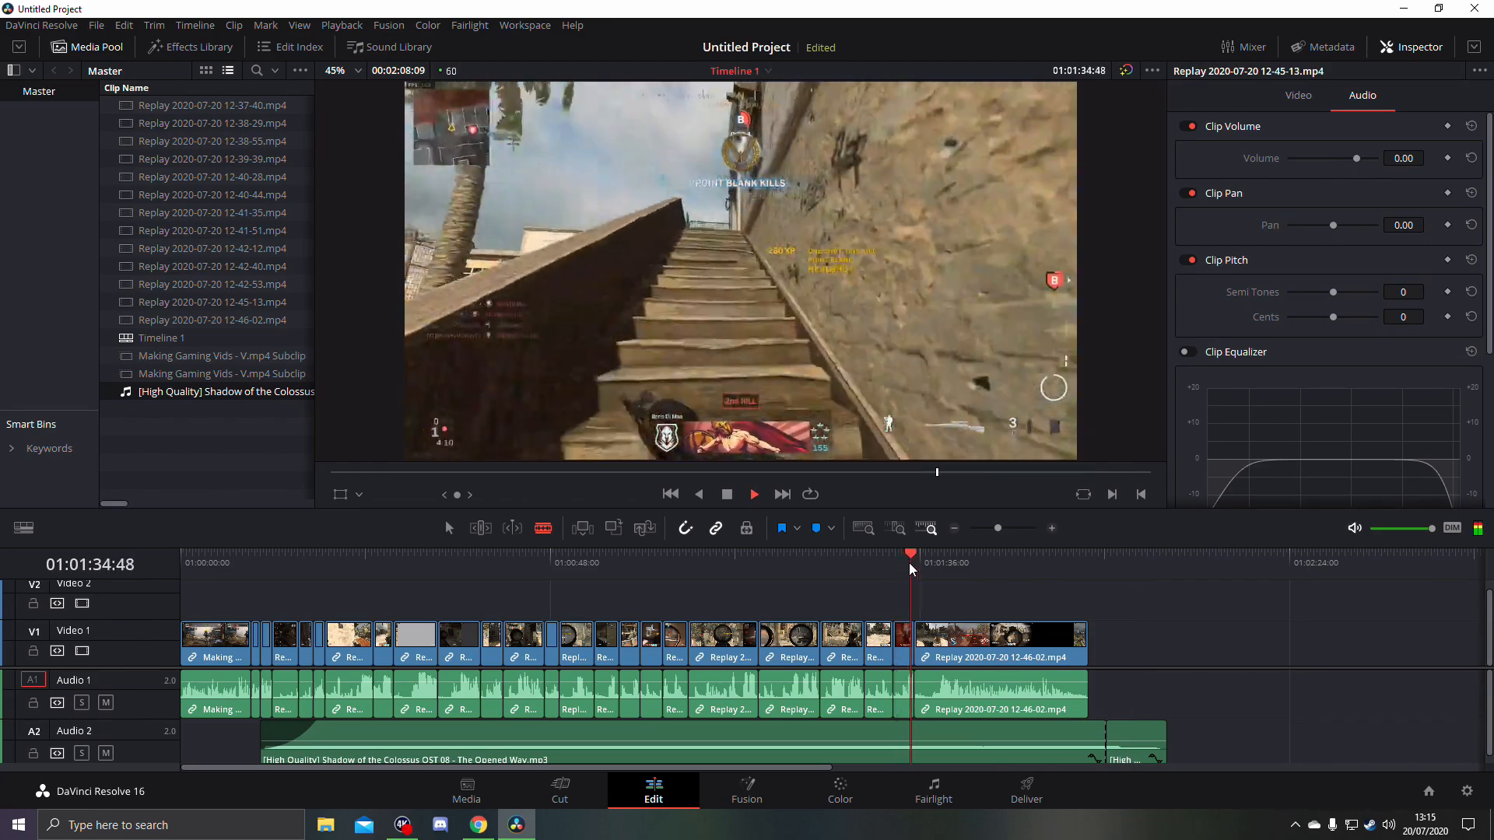
key(space)
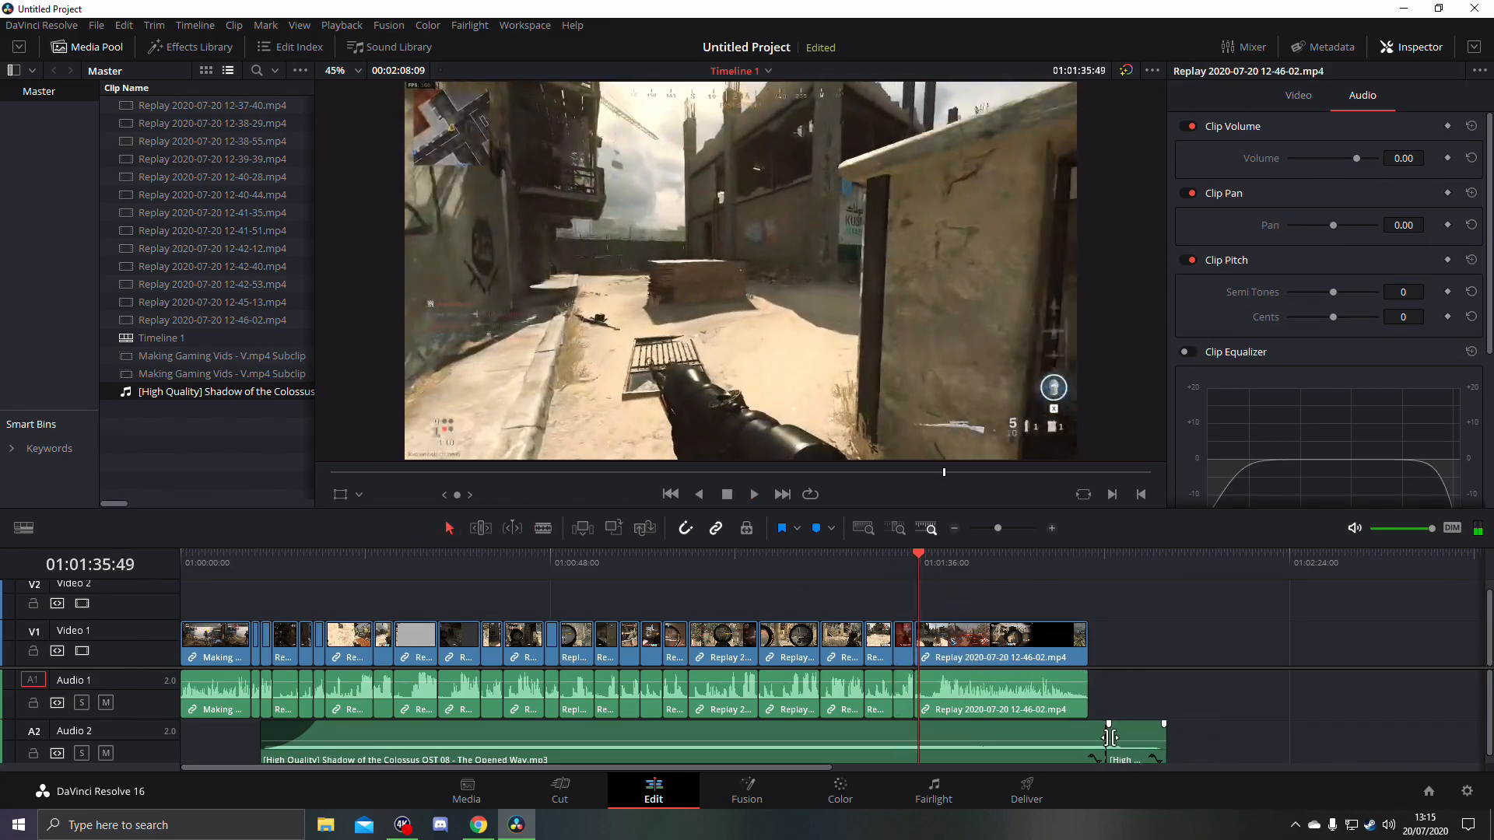
drag(1131, 738, 950, 731)
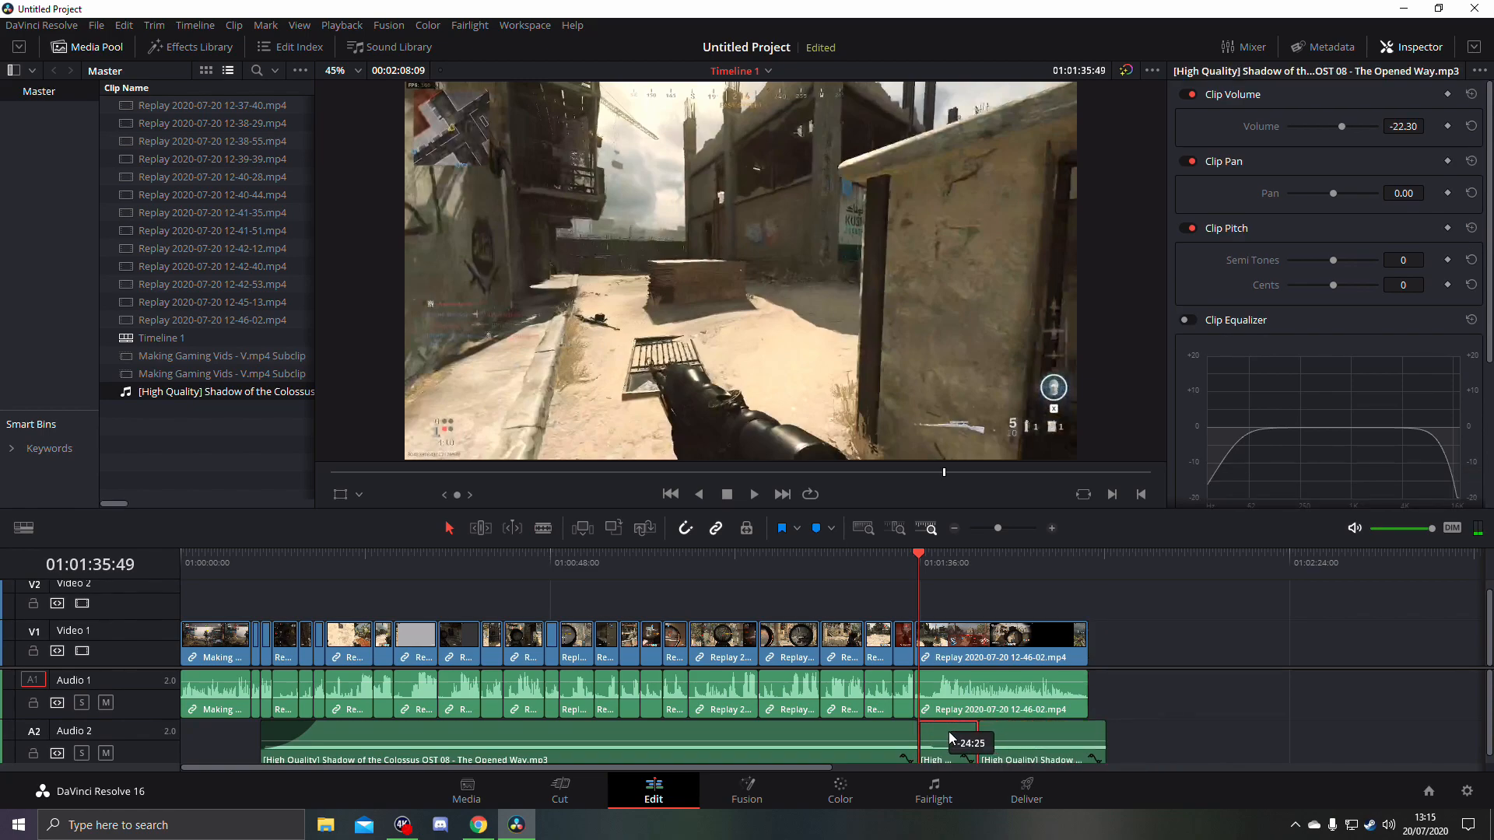
click(1067, 731)
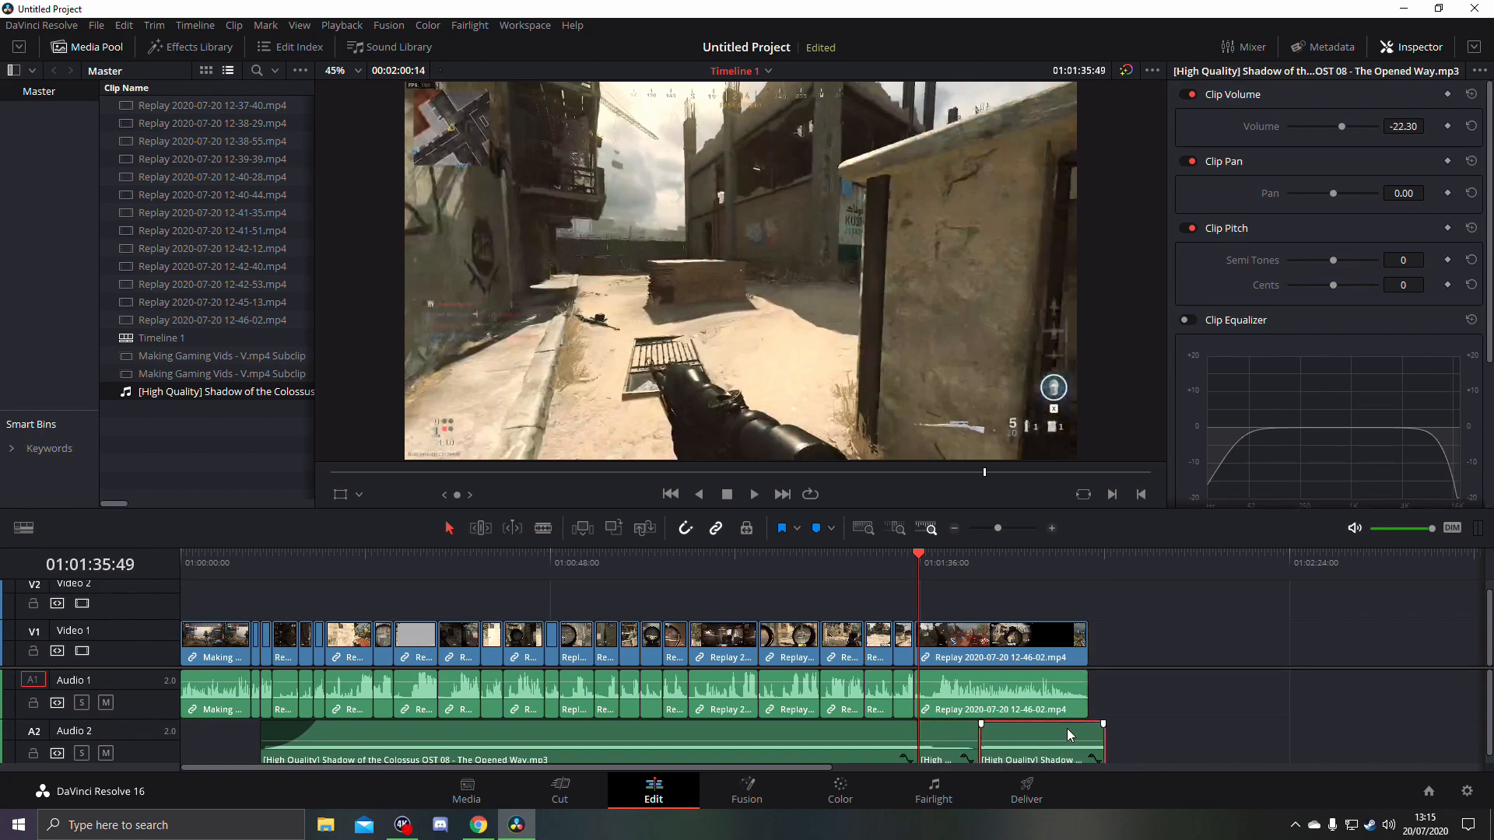
key(Delete)
- Play the transition into the final replay twice to check how the music ending fits the defeat screen
click(894, 569)
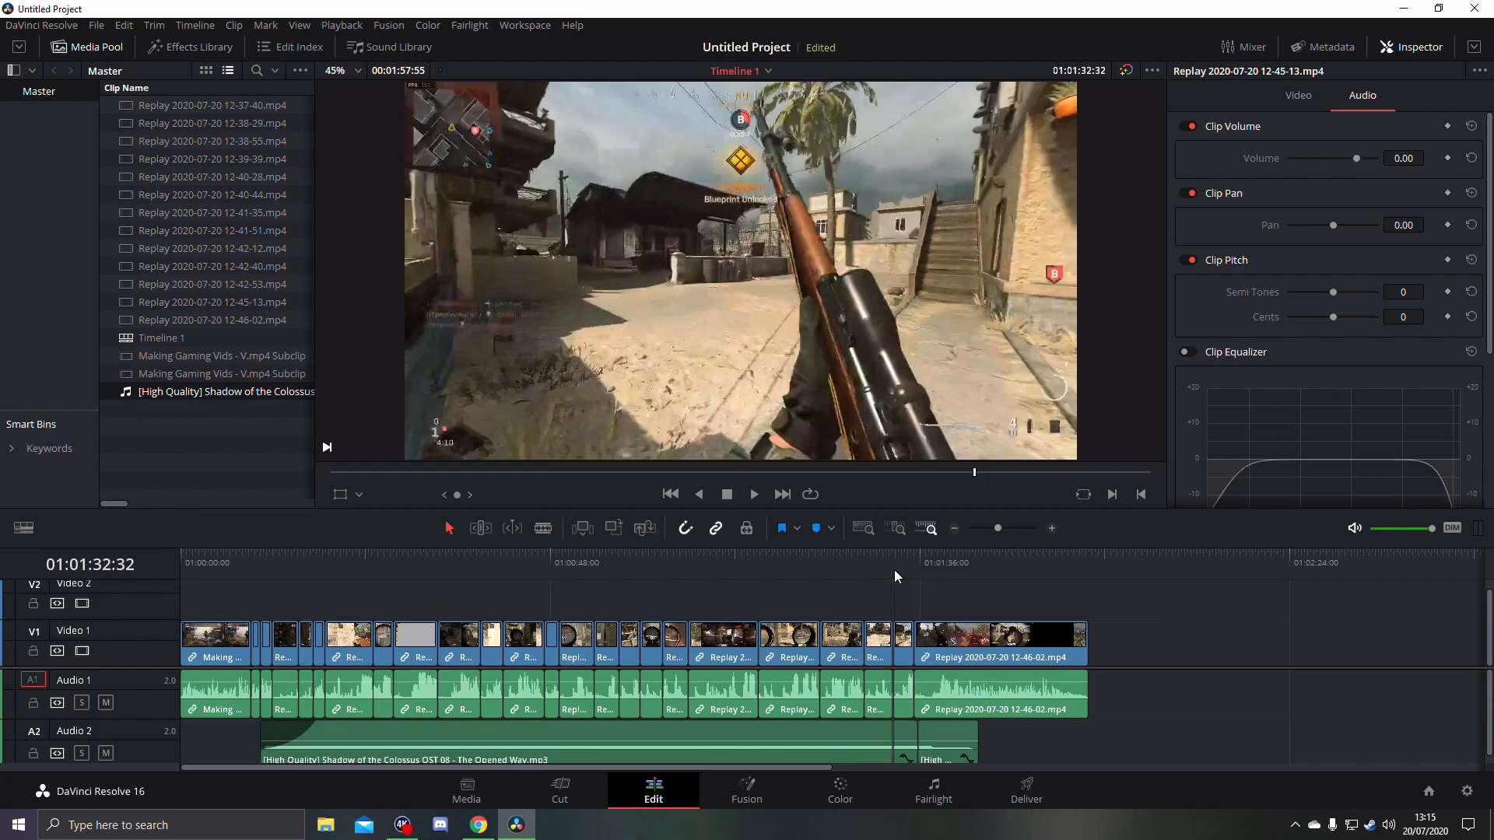
key(space)
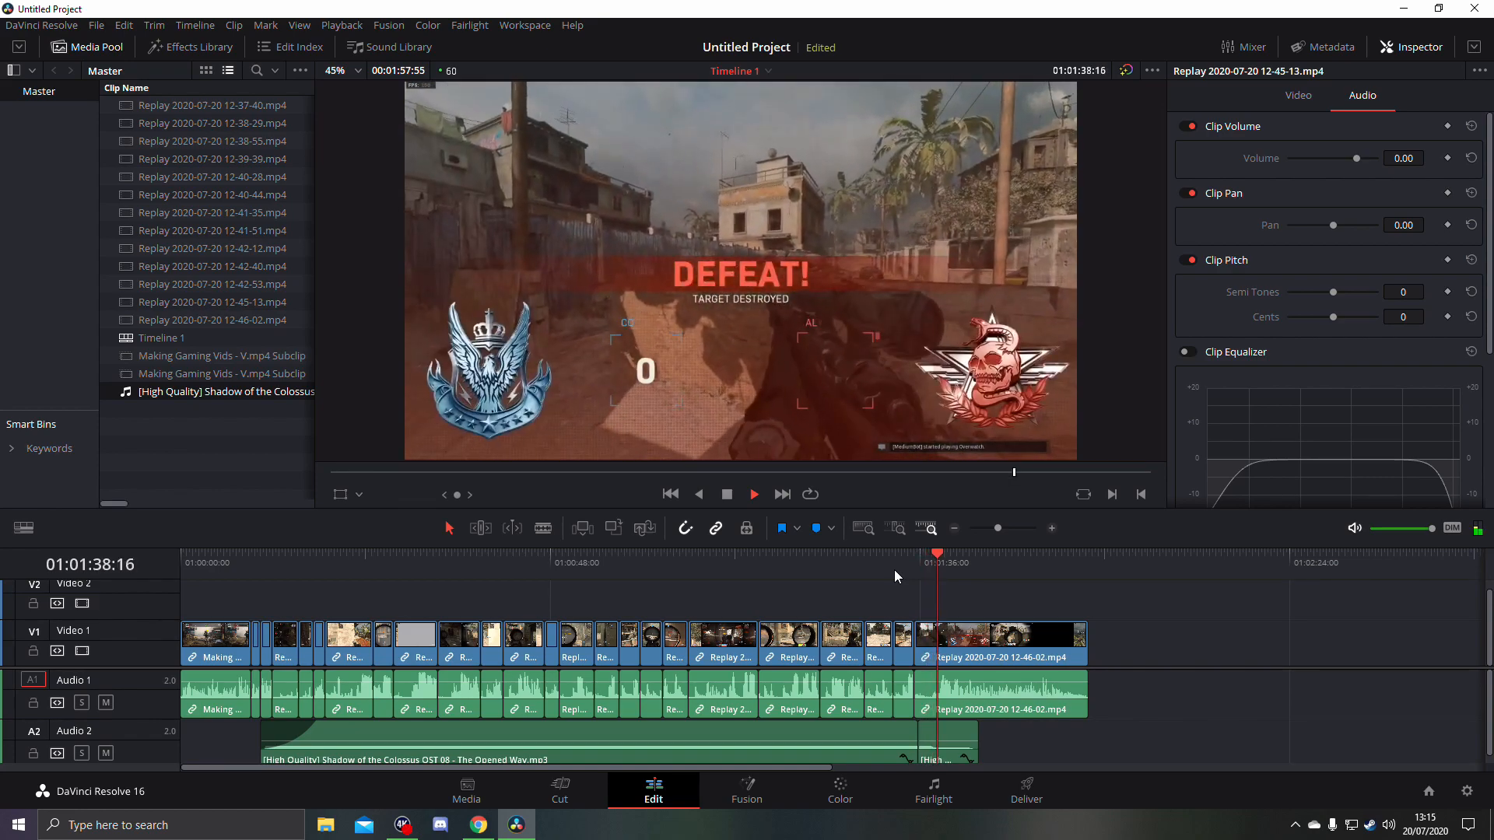
key(space)
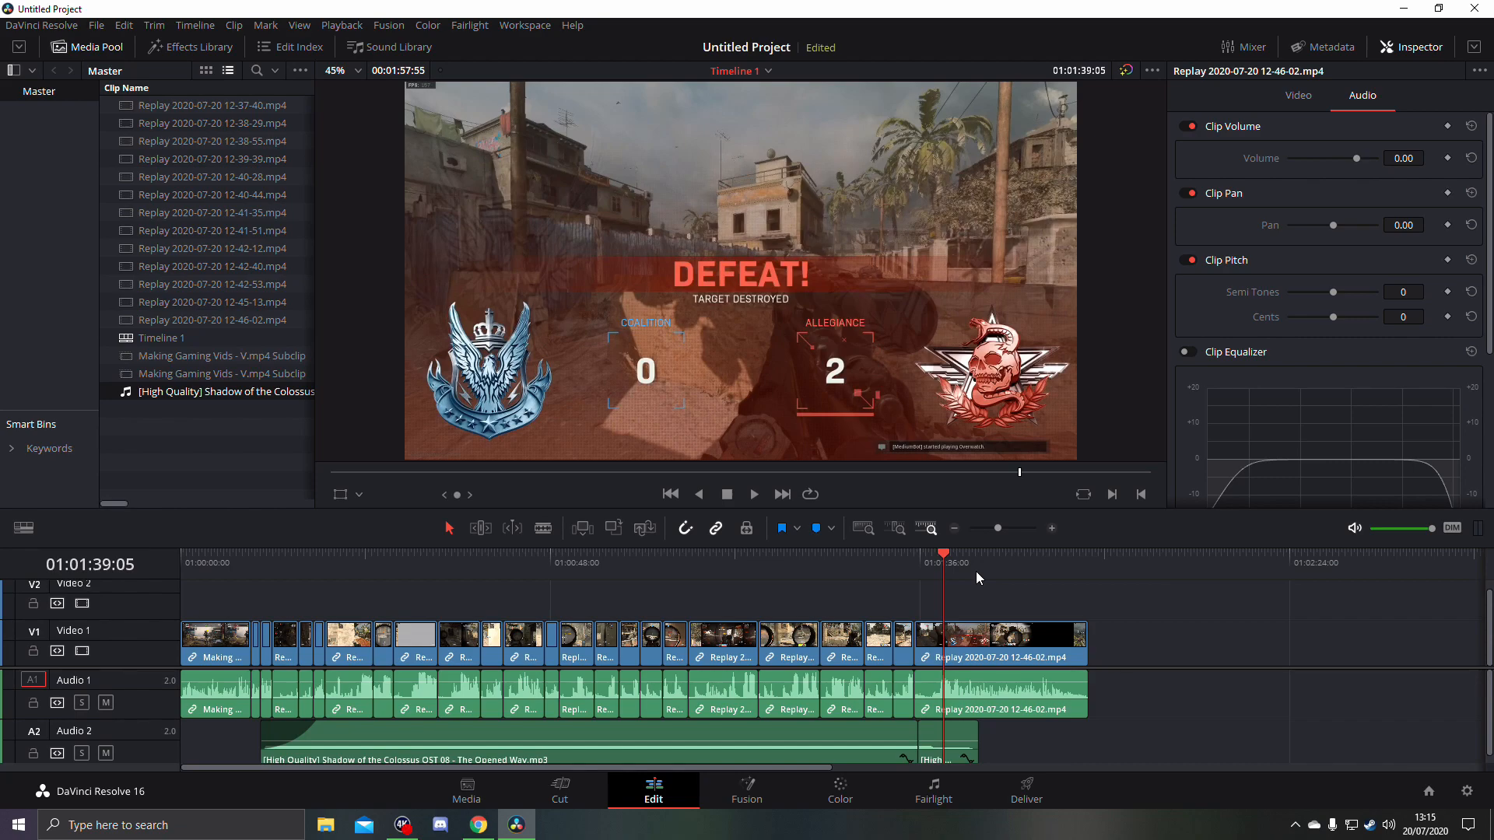
drag(944, 571, 930, 570)
key(space)
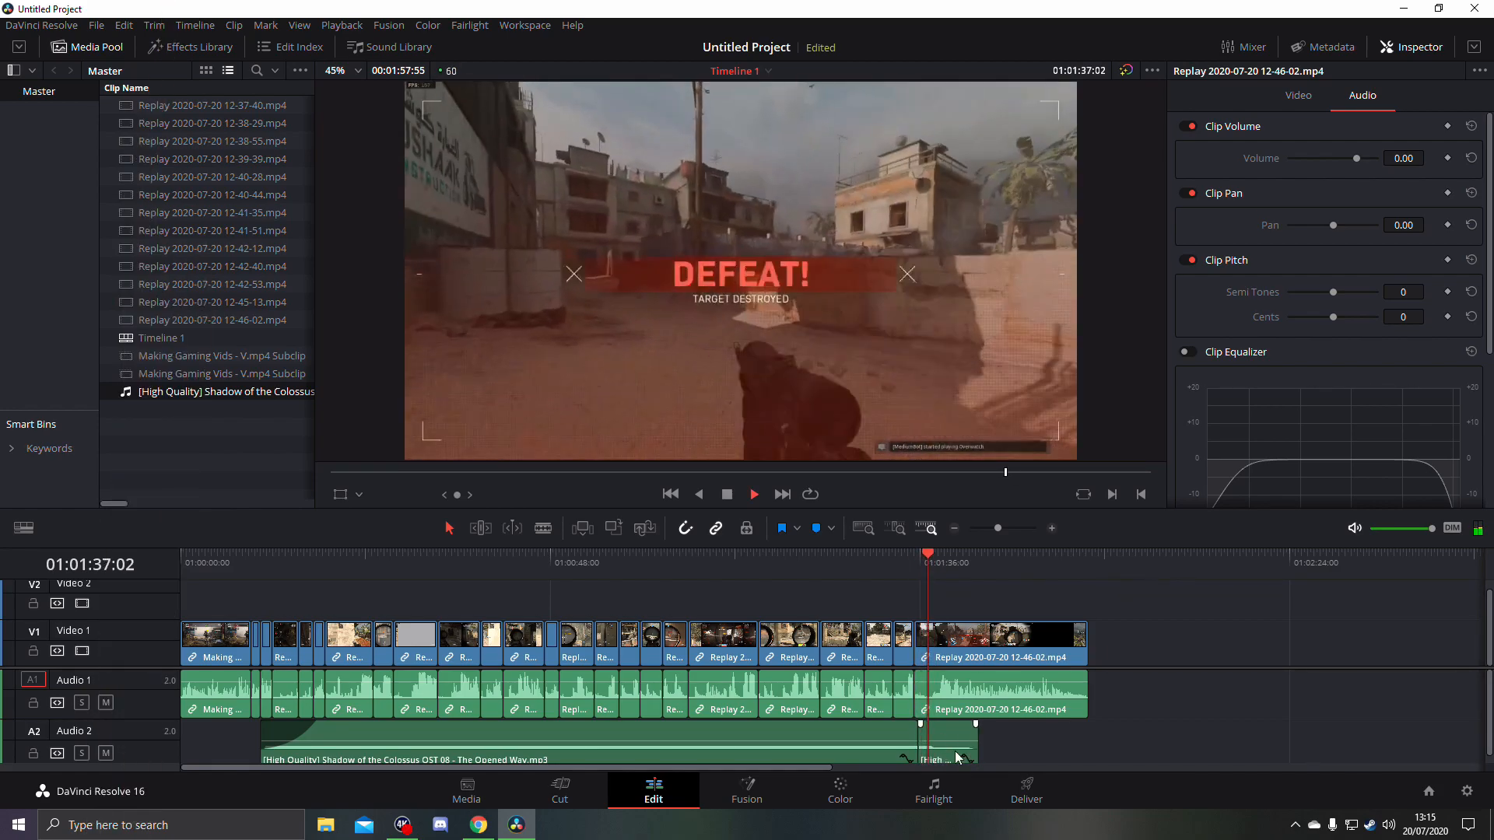
key(space)
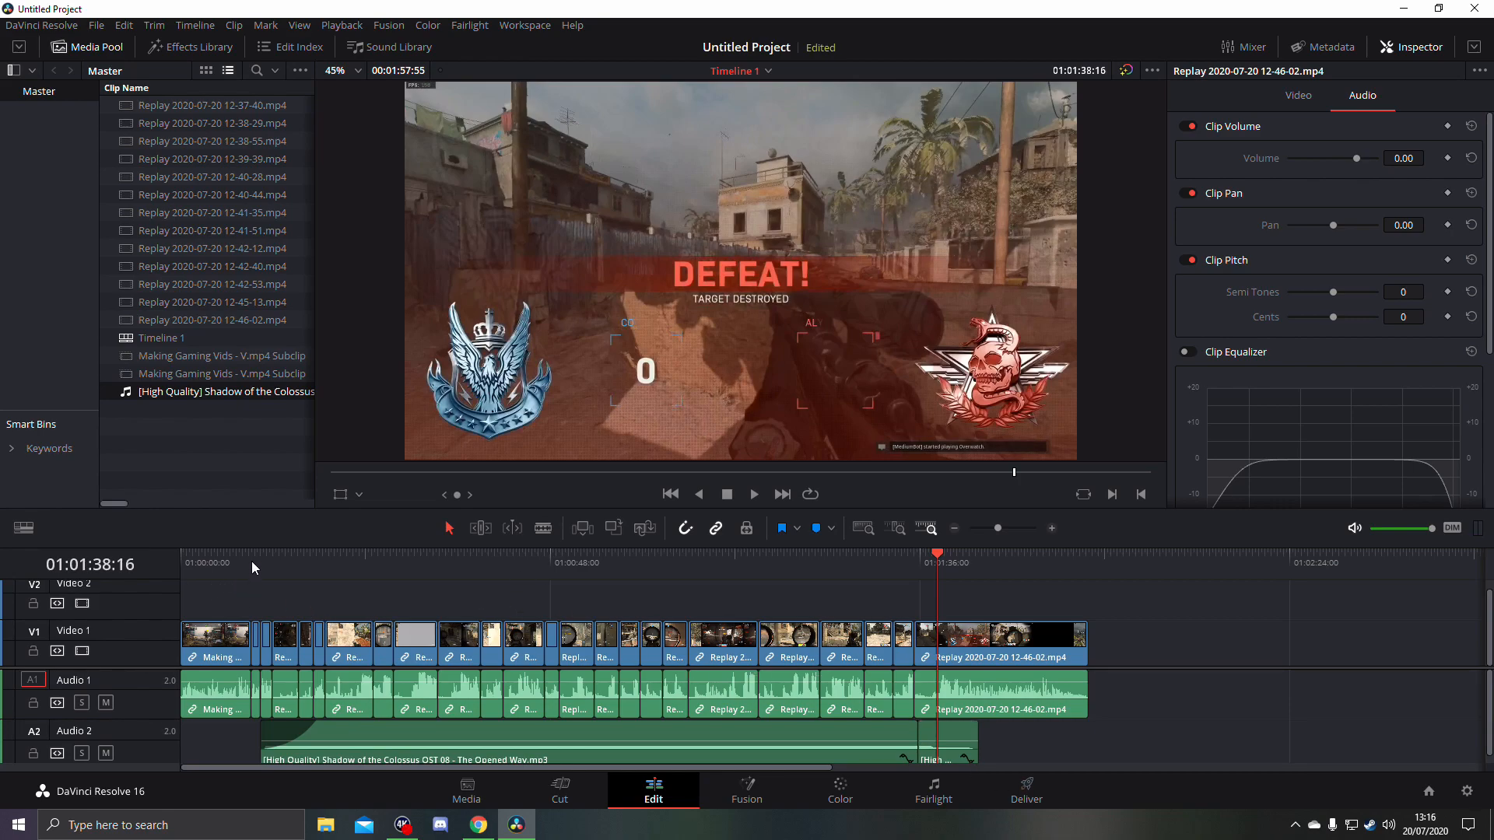
- Select the replay clip at about 28 seconds and adjust its picture with the on-screen Transform controls
drag(201, 567, 596, 588)
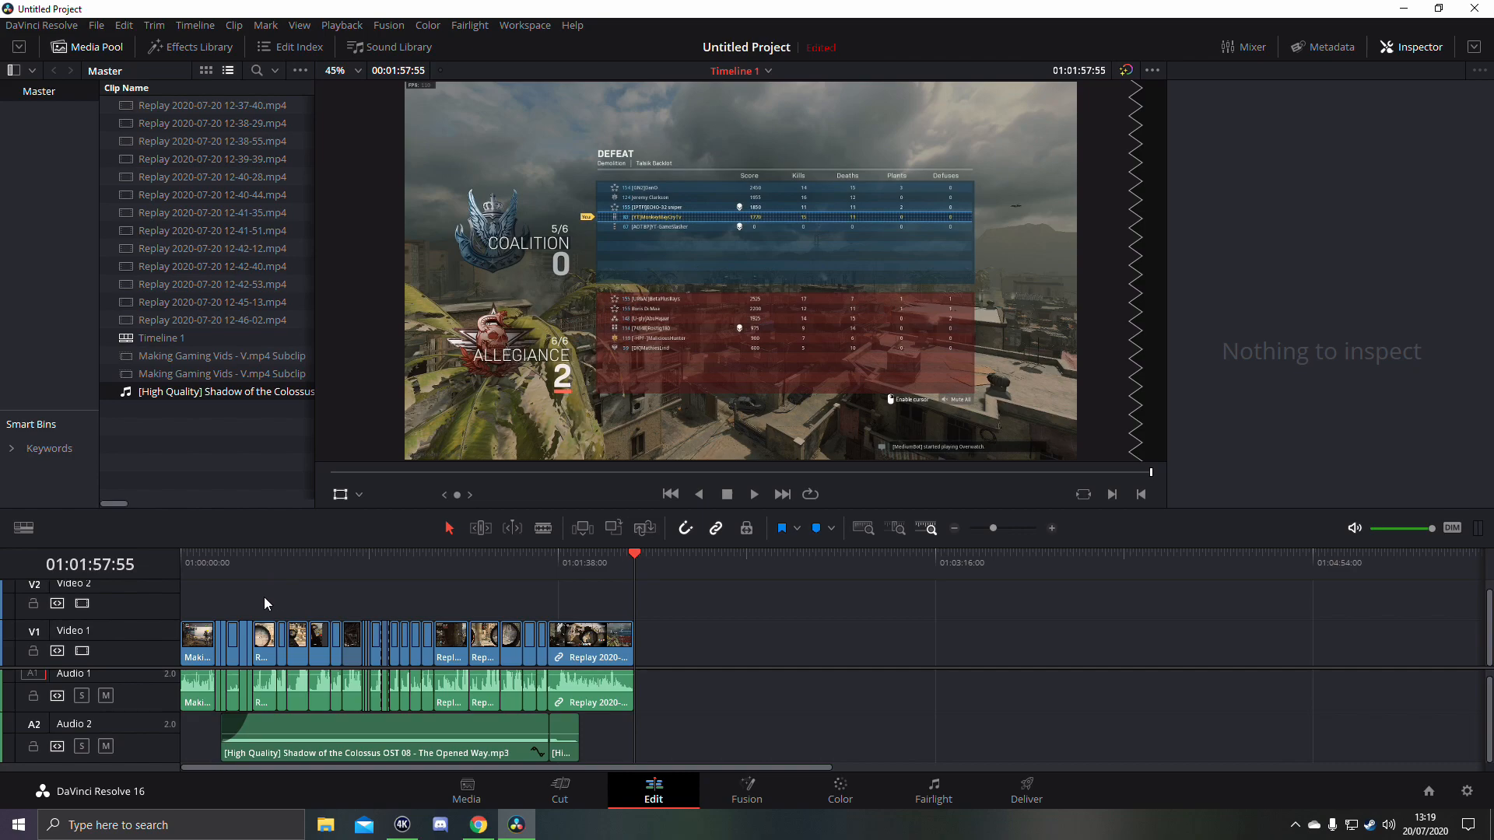
click(287, 557)
click(298, 639)
click(339, 497)
click(339, 498)
drag(418, 448, 783, 255)
- Add SlowedDownRoblox.mp3 from the Sounds folder to the media pool and return to the timeline
click(467, 790)
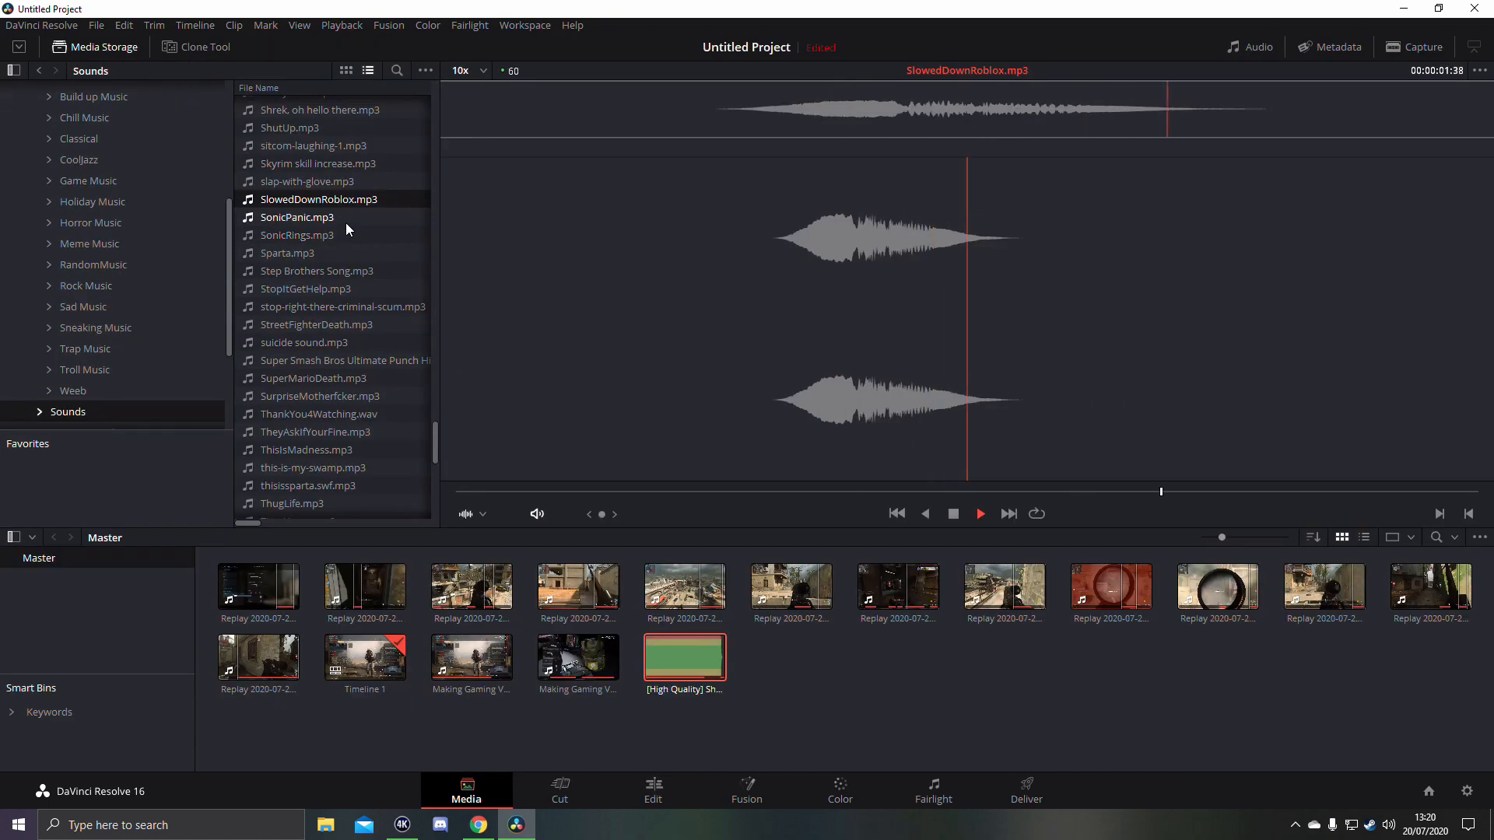
drag(346, 204, 856, 659)
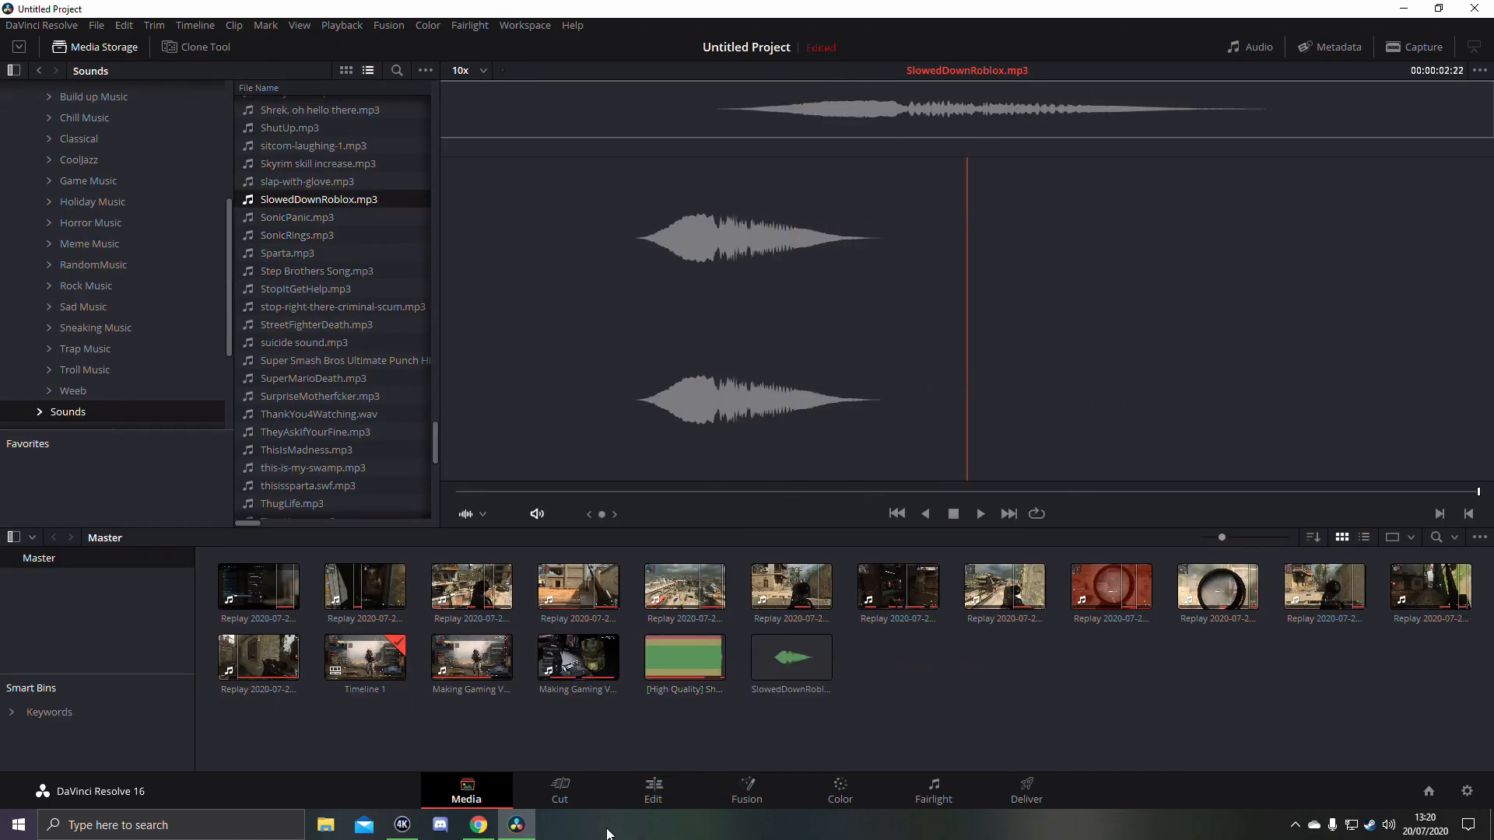
click(659, 801)
- Position the SlowedDownRoblox.mp3 effect on Audio 3 at about 35 seconds, under the death in the replay, and preview its timing
click(709, 558)
key(space)
key(space)
mouse_move(726, 749)
mouse_down()
mouse_move(757, 750)
mouse_move(736, 749)
mouse_up()
click(720, 574)
key(space)
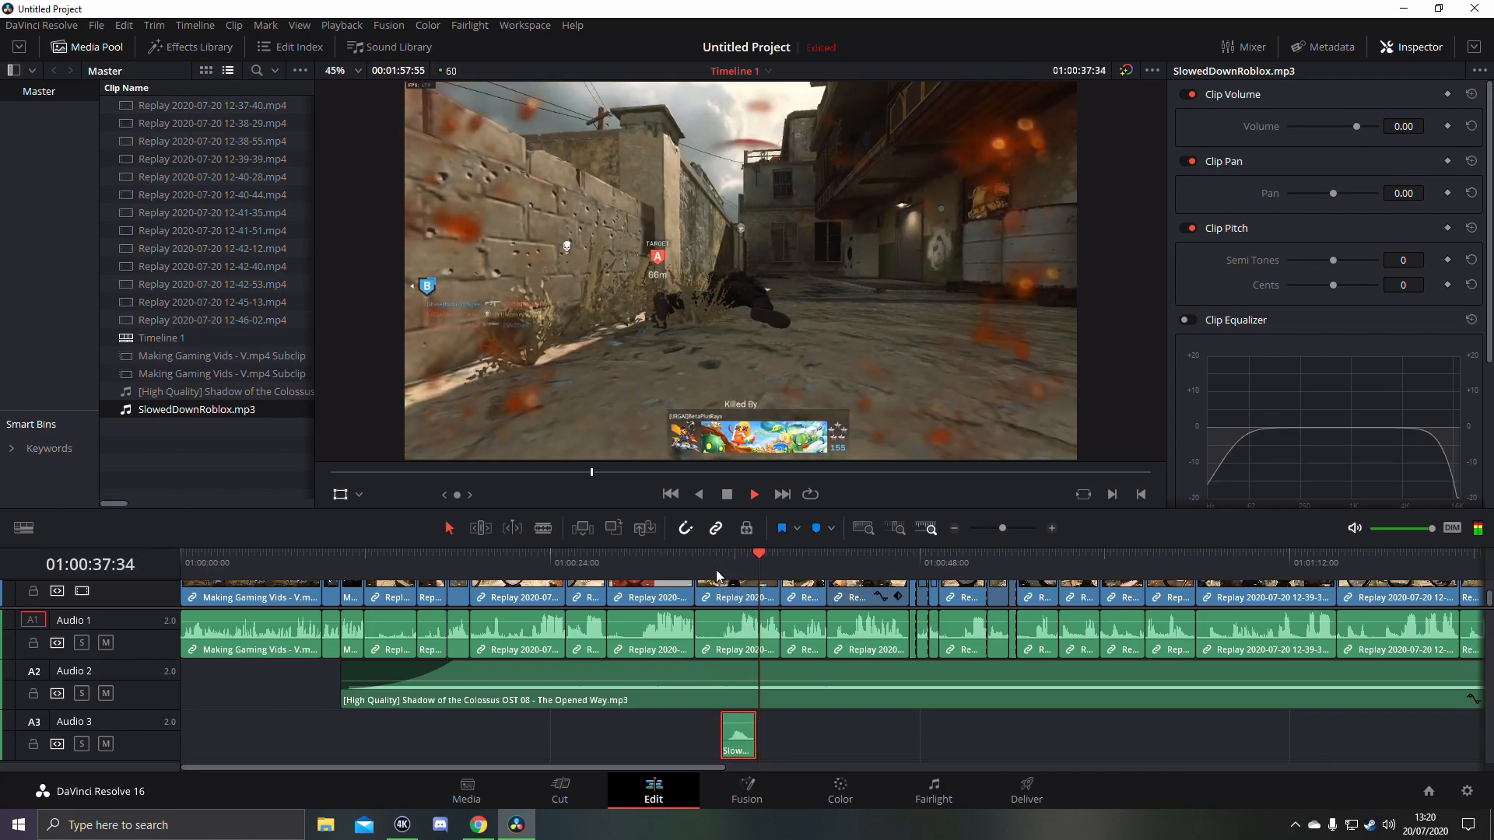
click(712, 570)
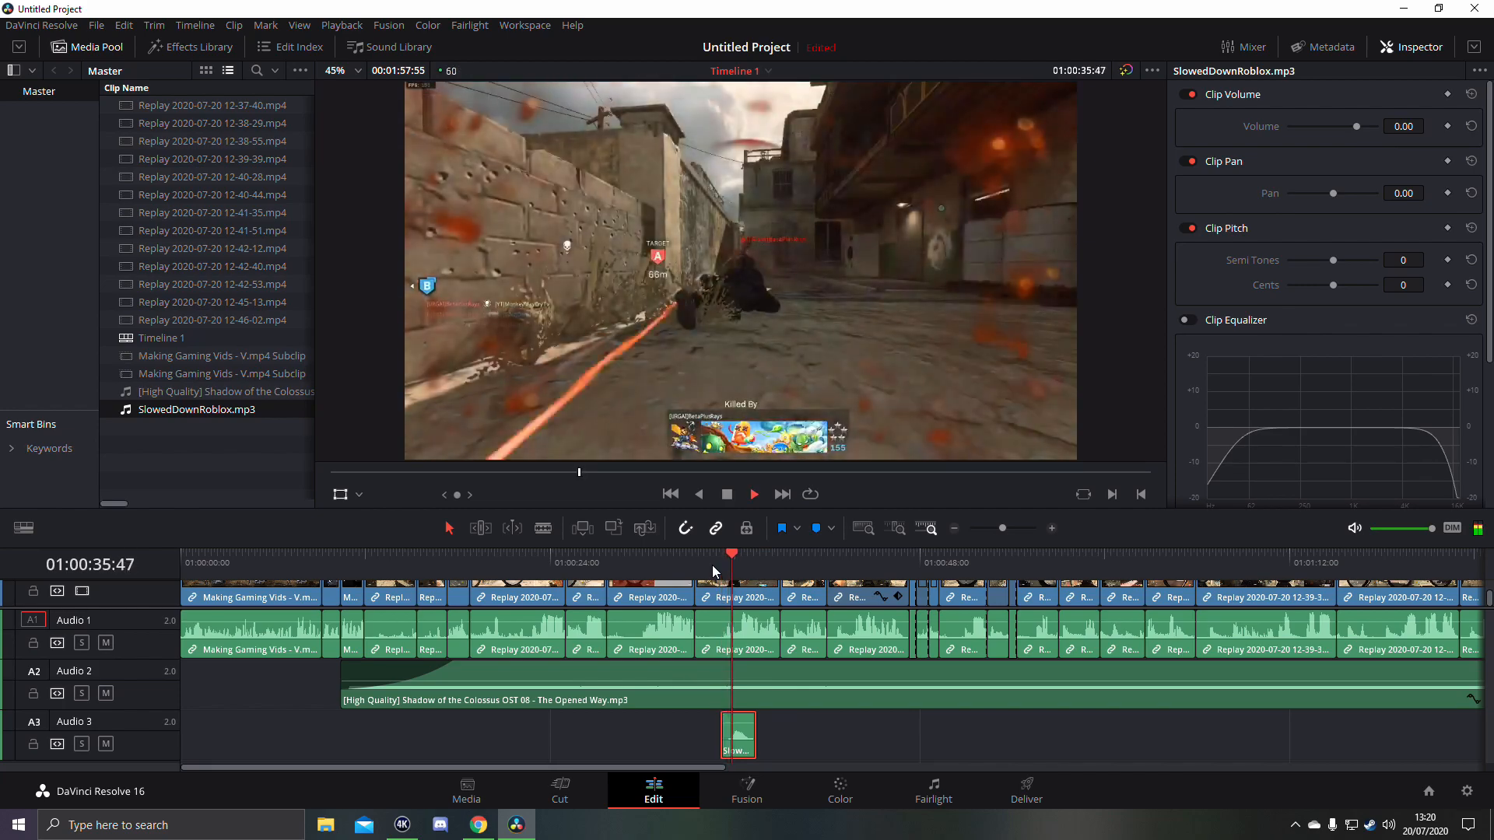
- Replay the death at about 35 seconds to check how the SlowedDownRoblox.mp3 effect lines up with the zoomed replay clip
key(space)
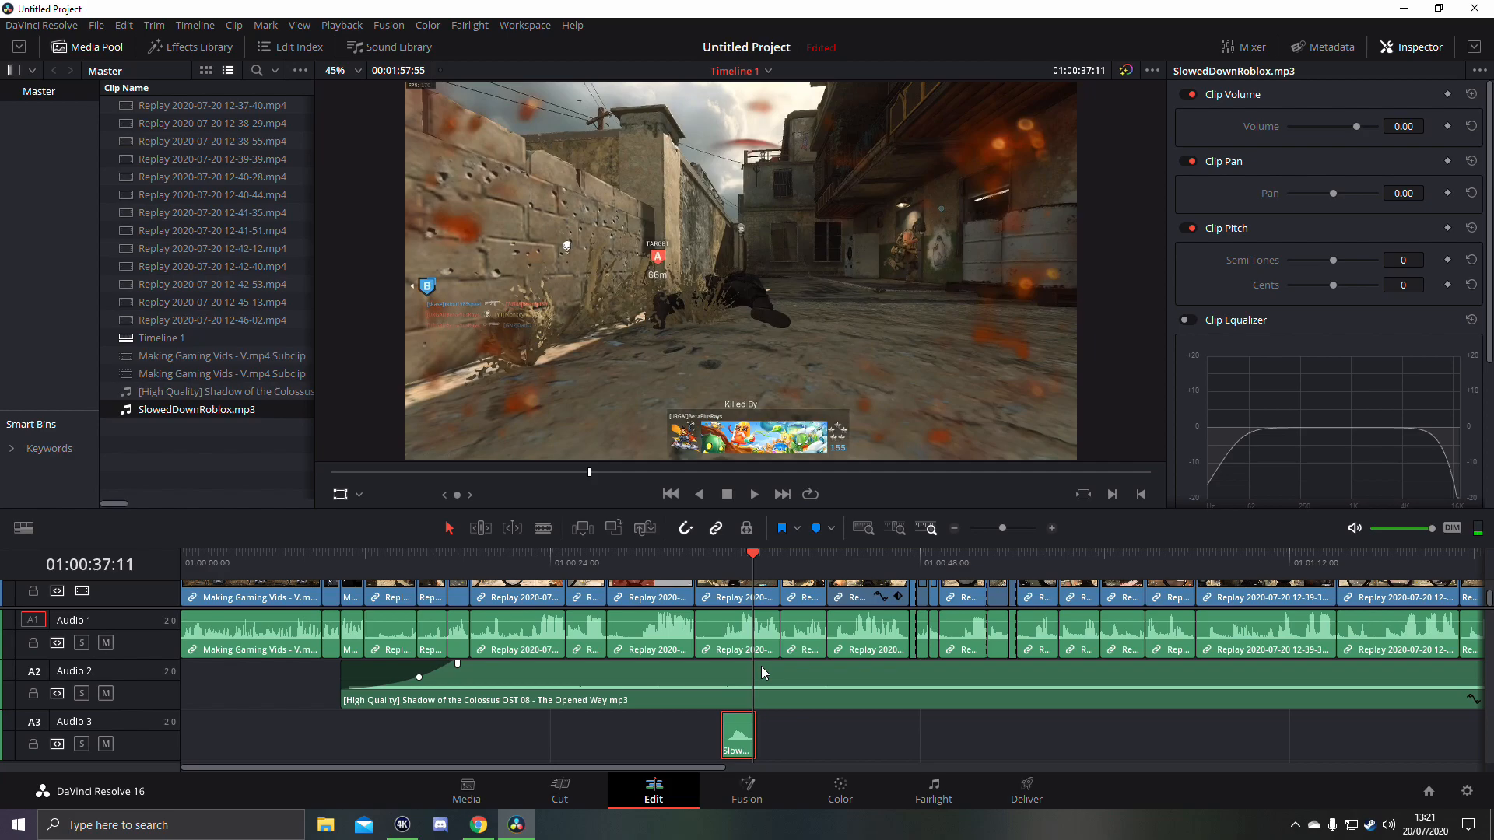
click(739, 561)
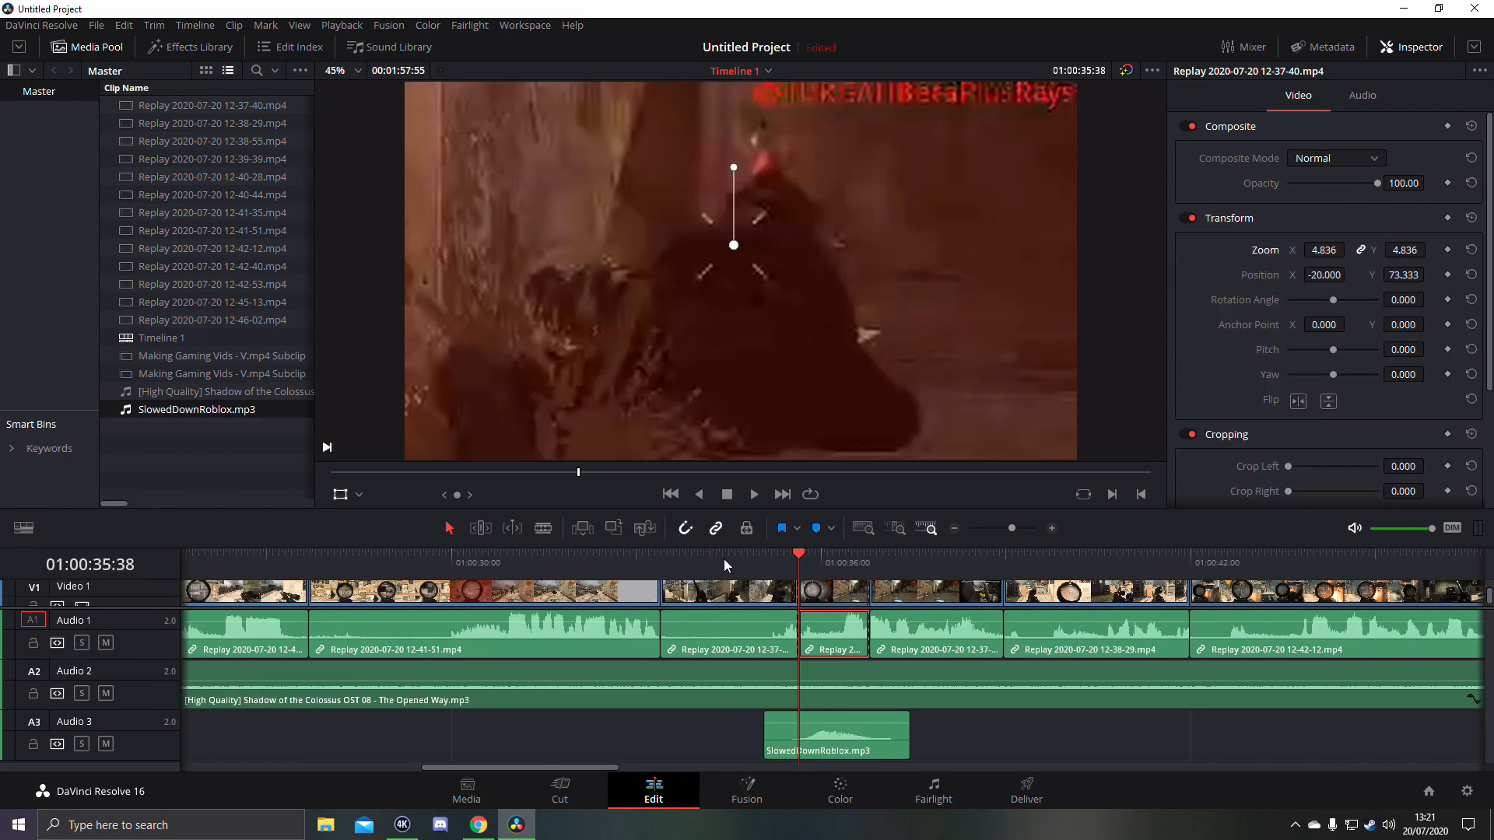
click(721, 561)
key(space)
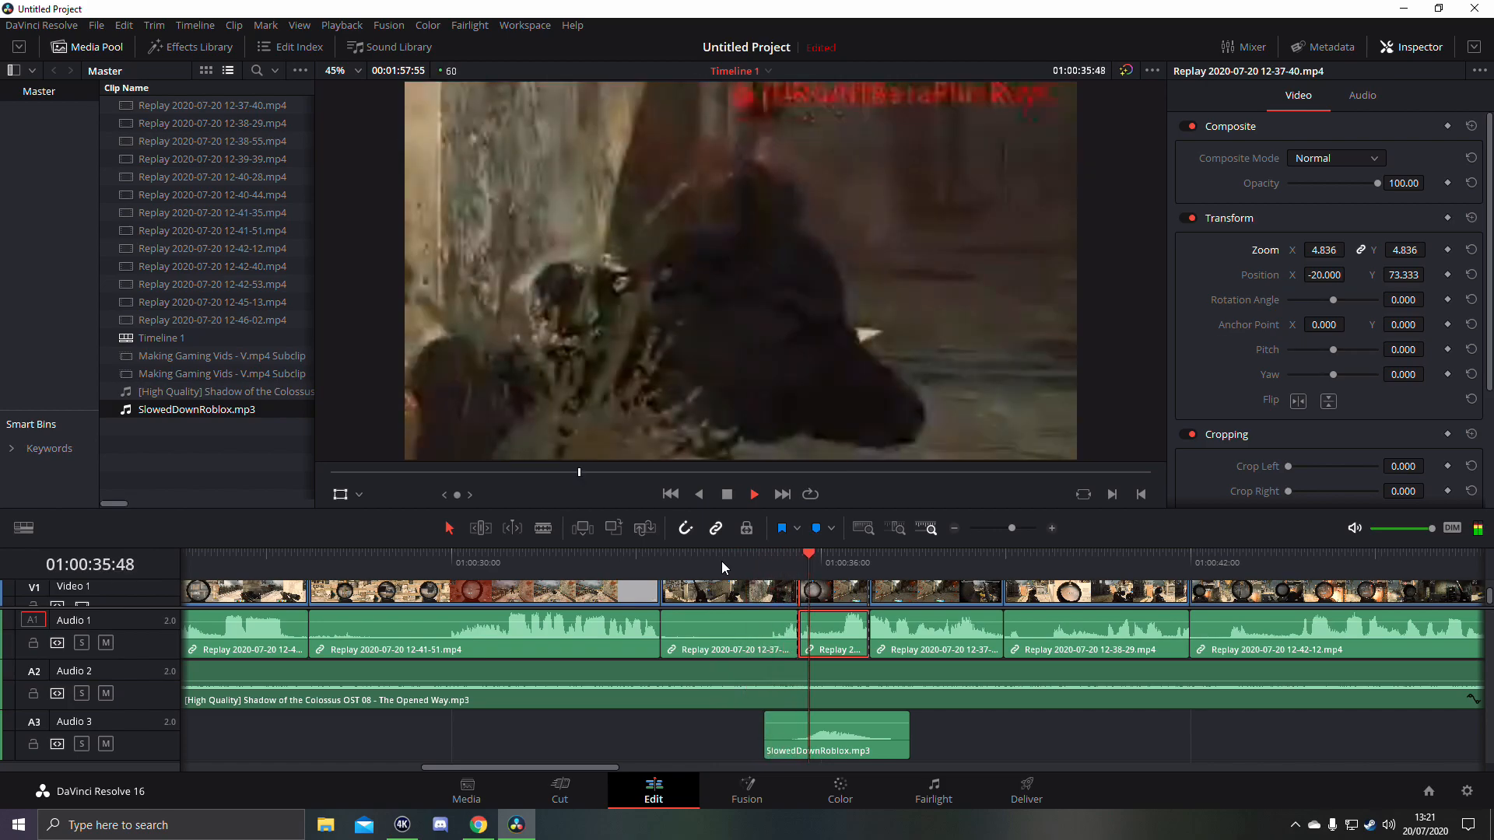
key(space)
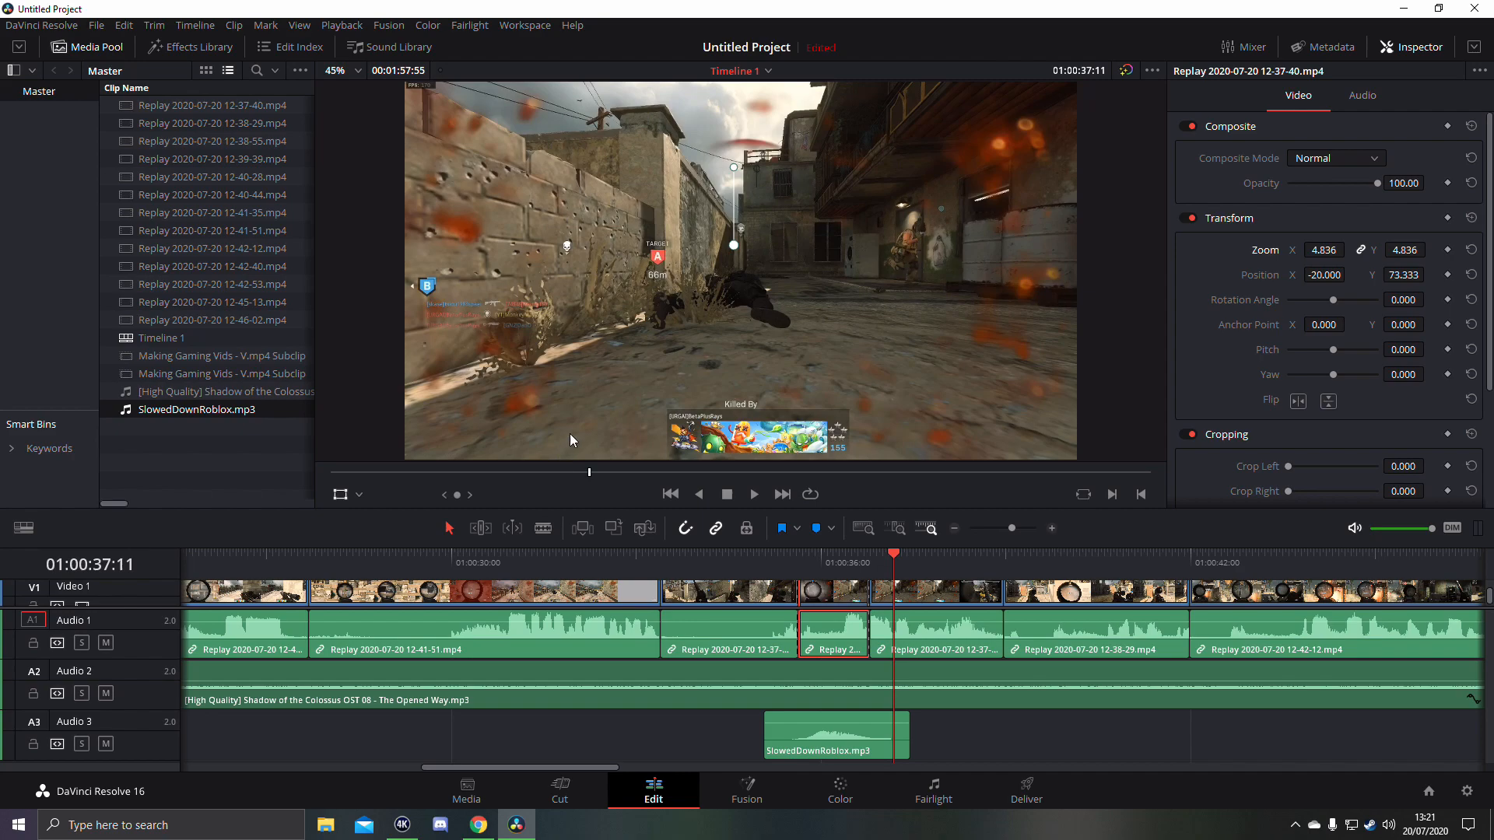
- Go to the Deliver page and name the exported video file "sniper cod time"
click(1025, 791)
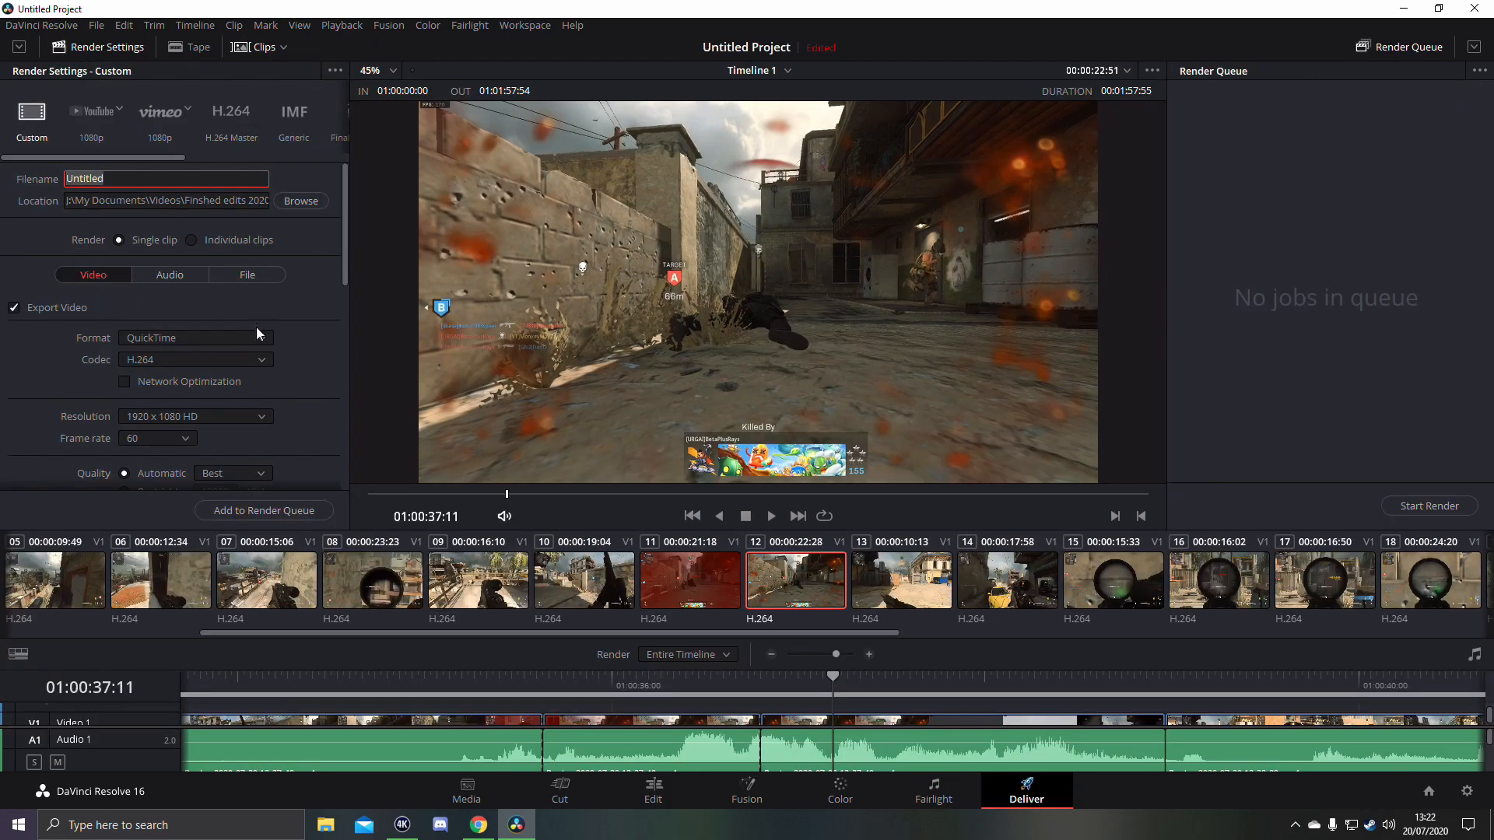
scroll(259, 333, down, 15)
scroll(250, 358, up, 15)
click(125, 180)
text(sniper cod time)
key(Return)
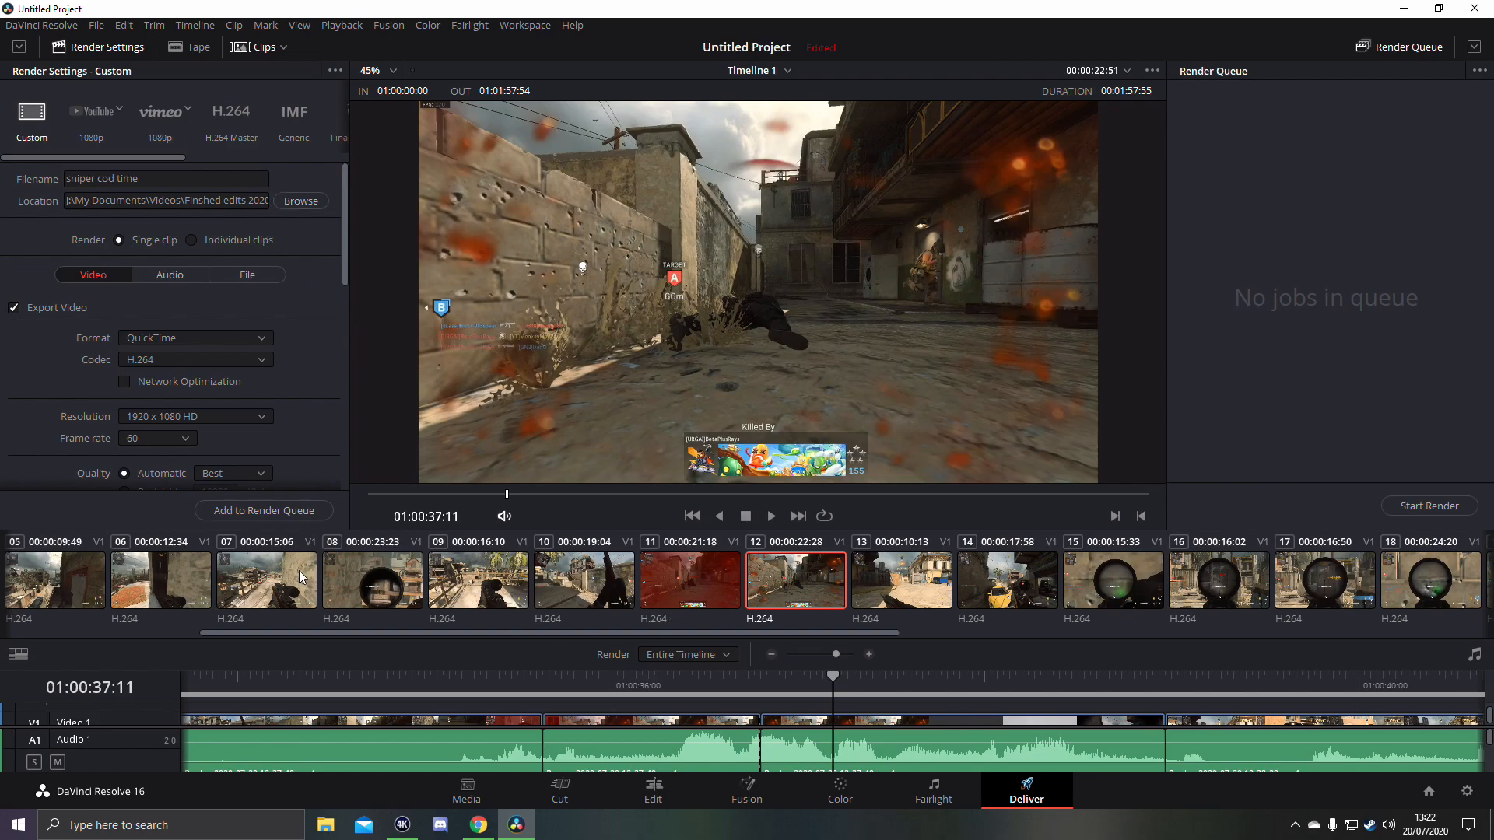
- Add the entire timeline to the render queue as a single clip and start the render
click(274, 513)
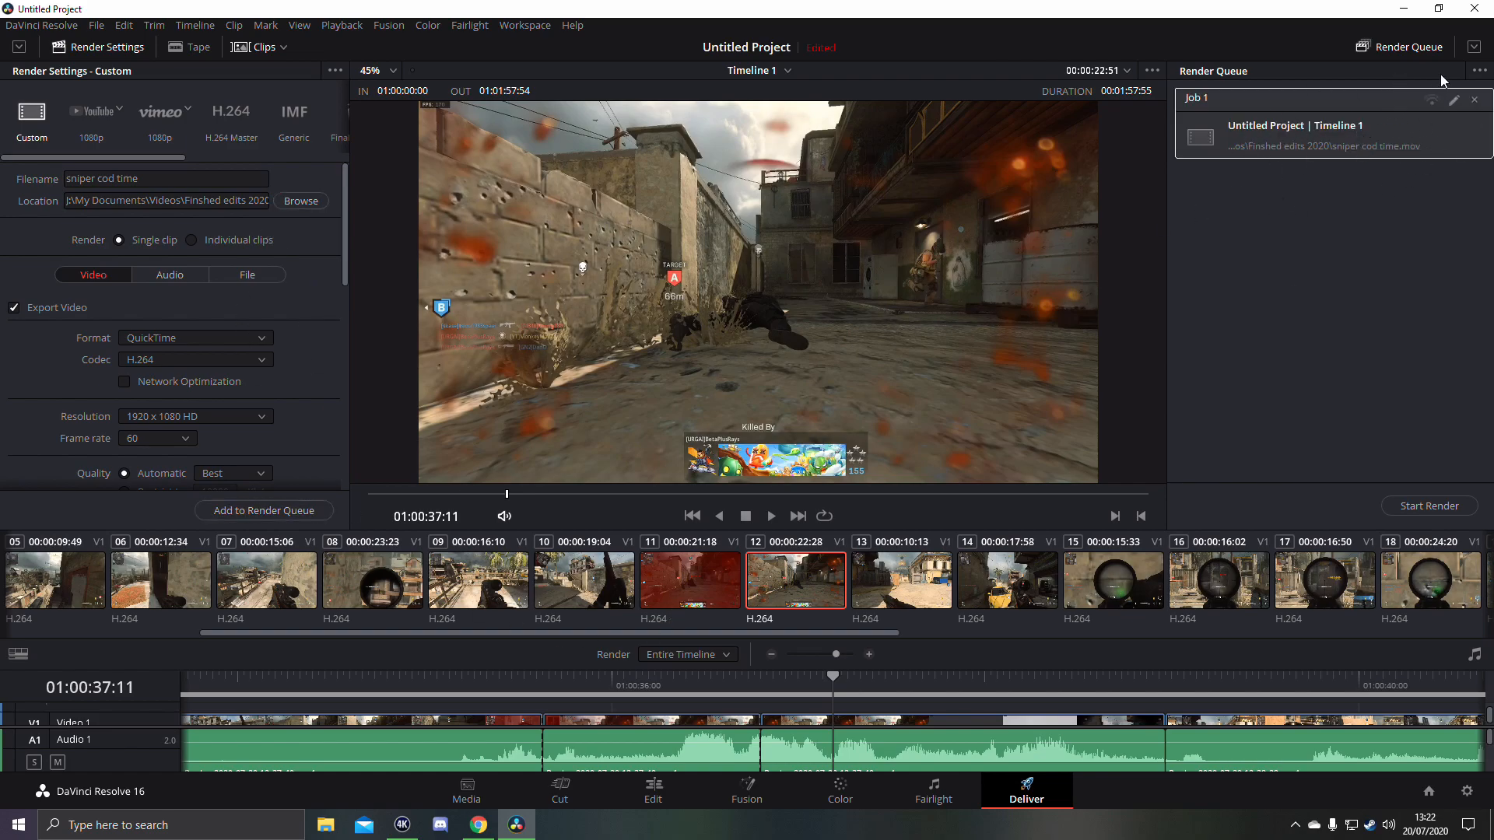
click(1433, 506)
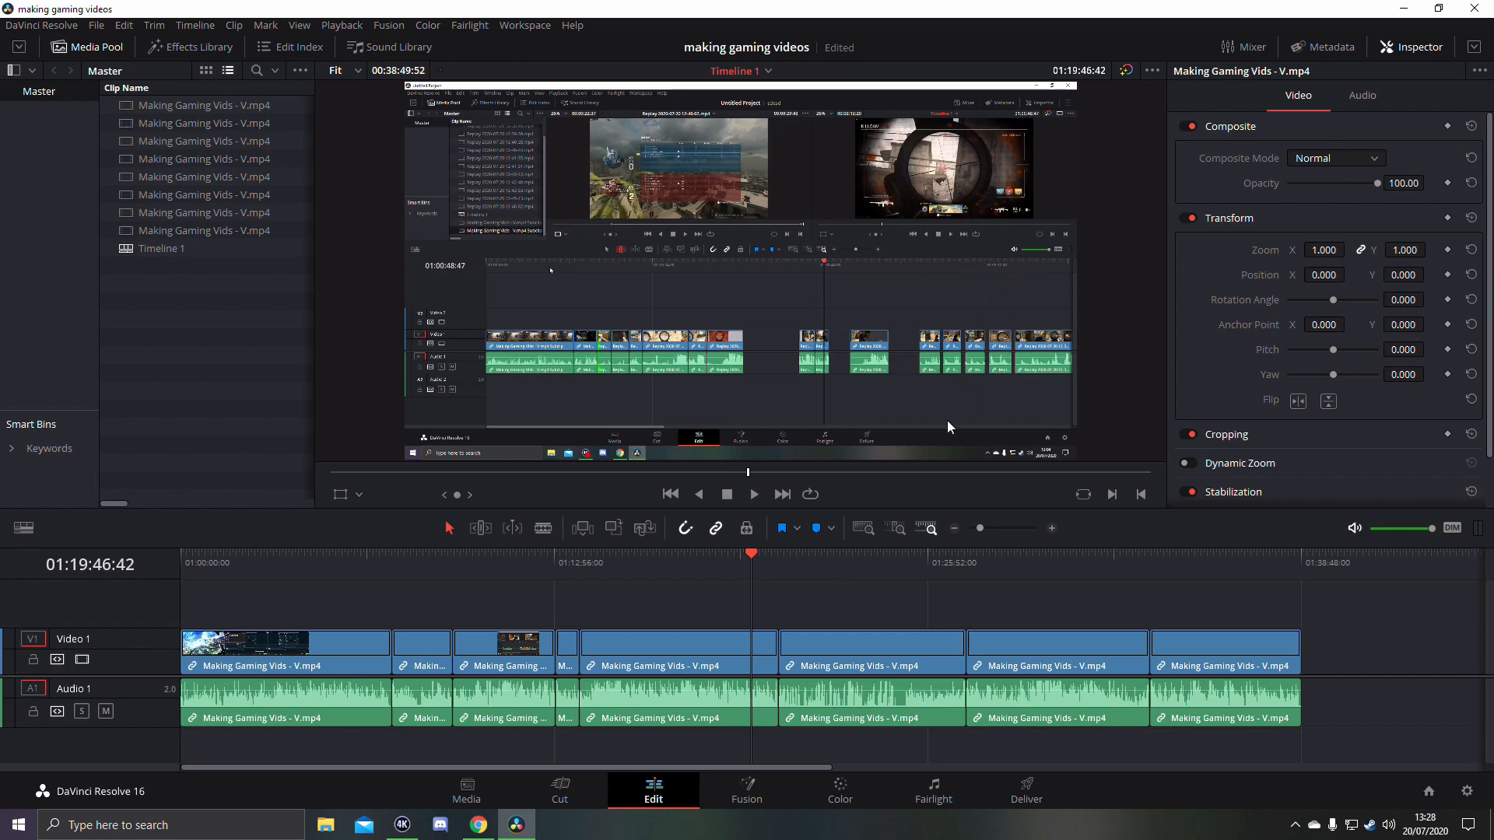
- Scrub the making gaming videos project's timeline back to about 18 minutes 32 seconds to review the recorded editing footage
click(730, 567)
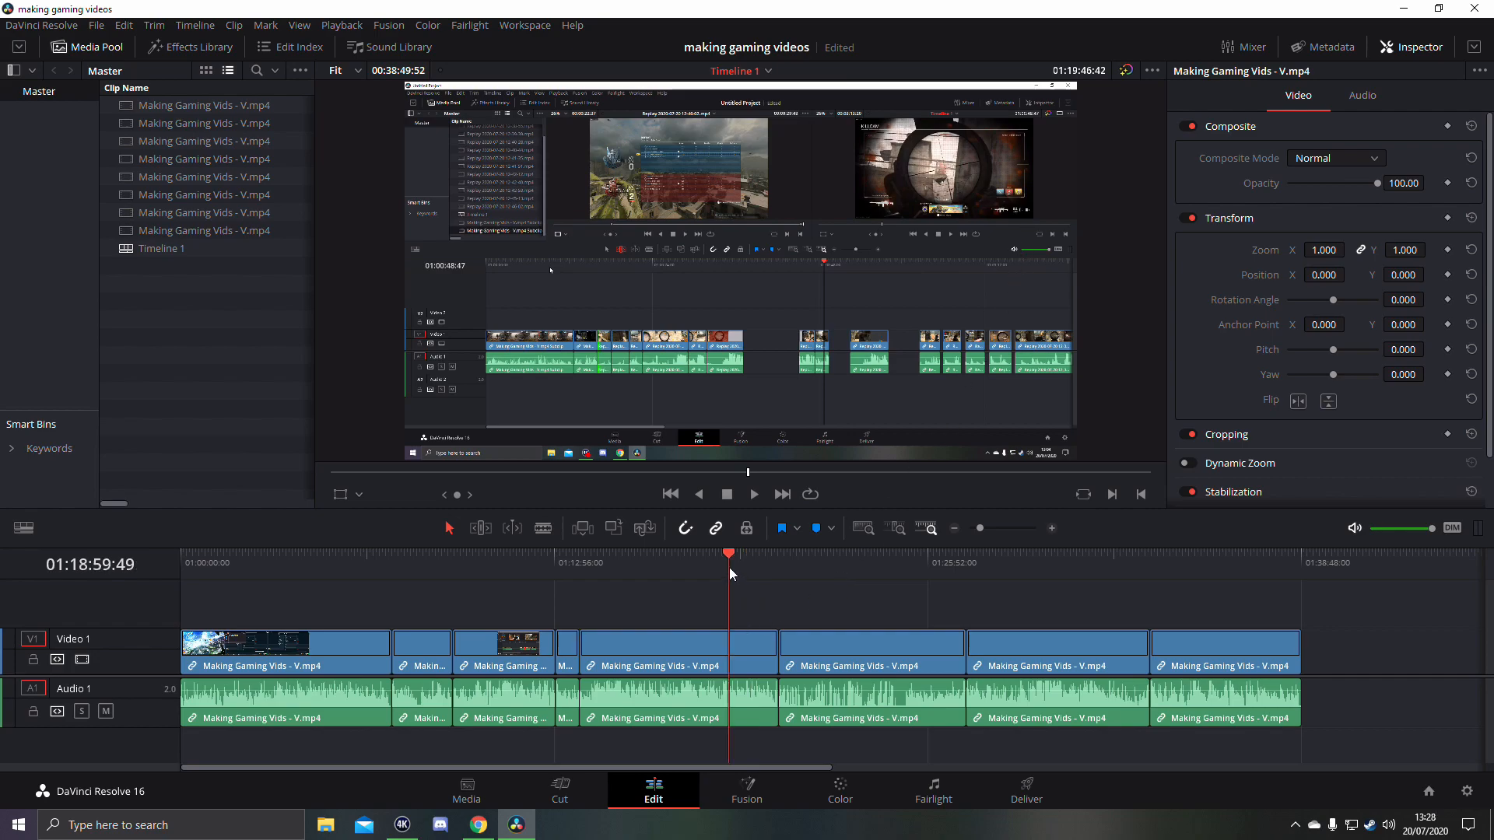
click(827, 563)
drag(828, 563, 715, 563)
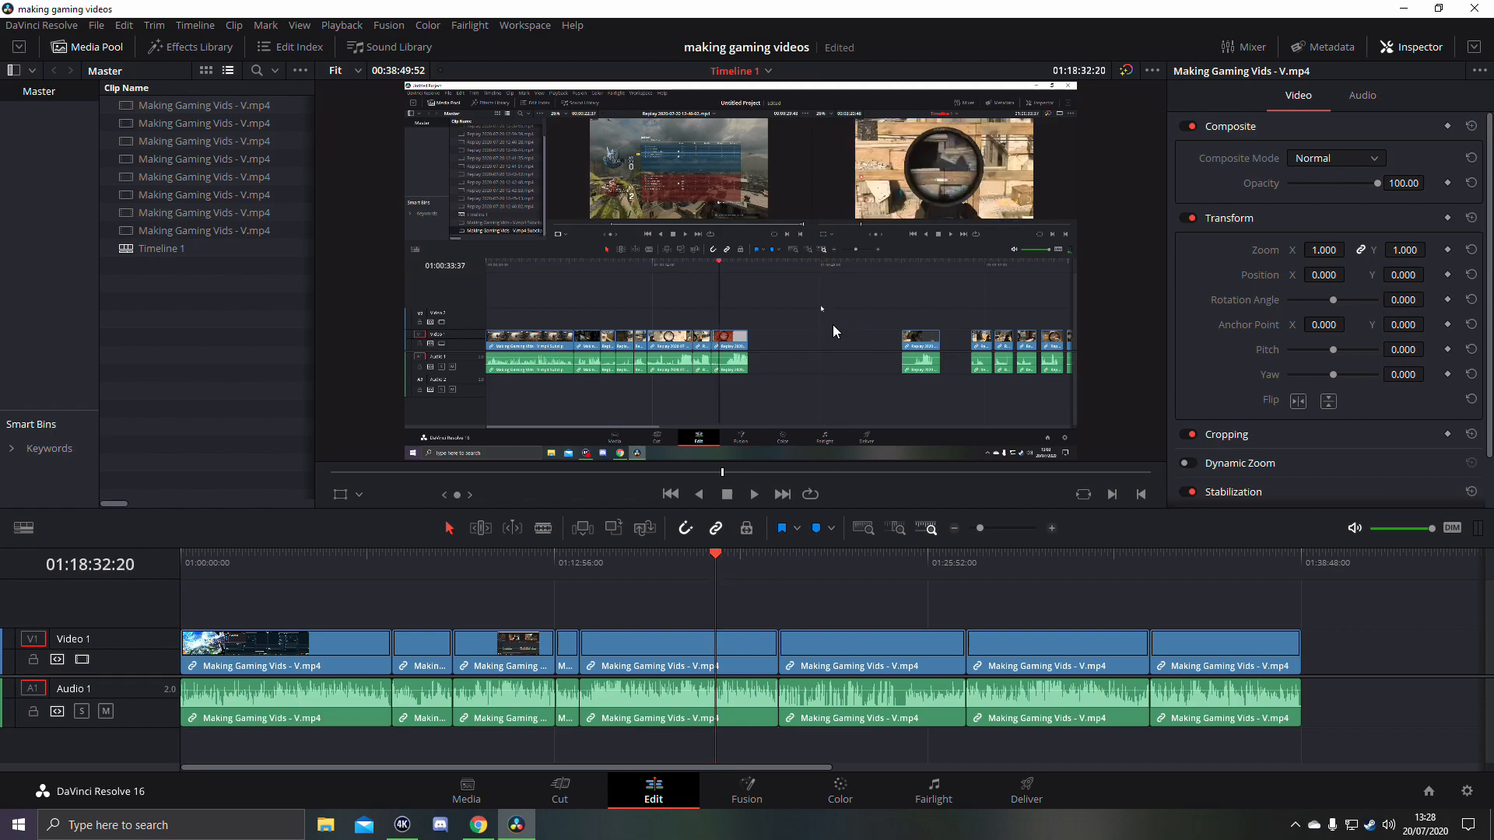